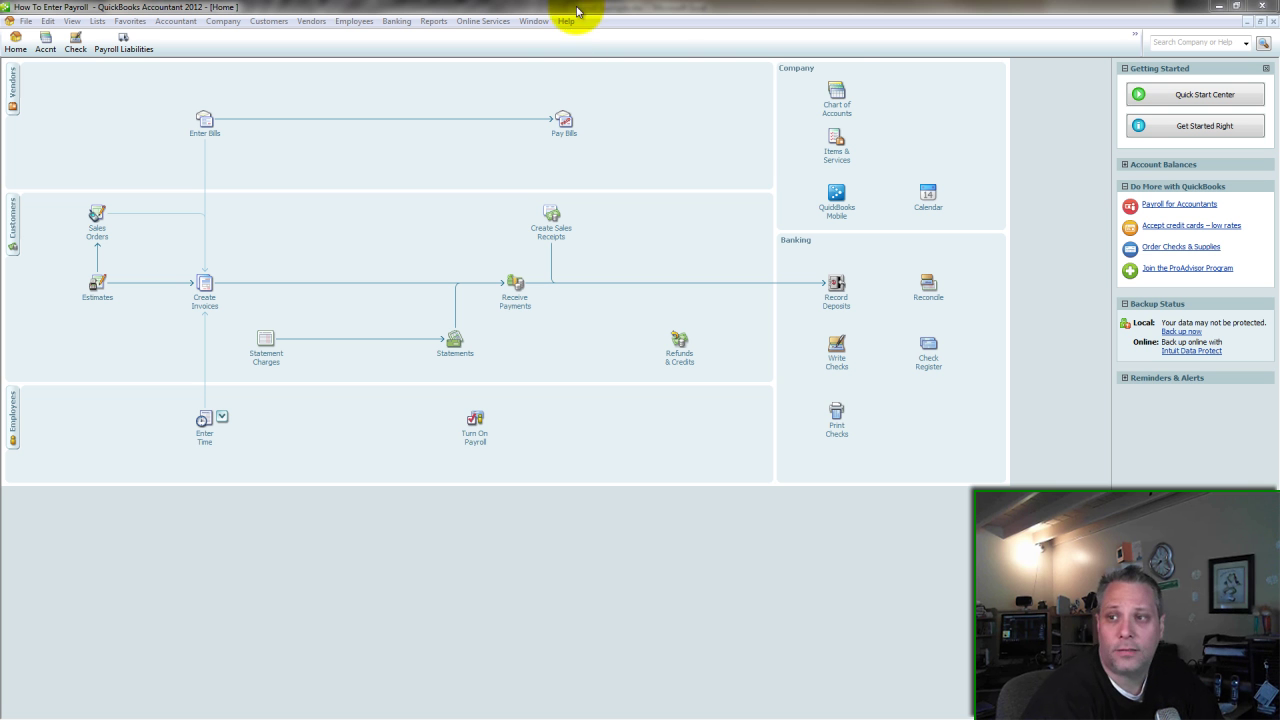
Close the home page, open the chart of accounts, and open the Payroll Clearing account's register.
click(1271, 23)
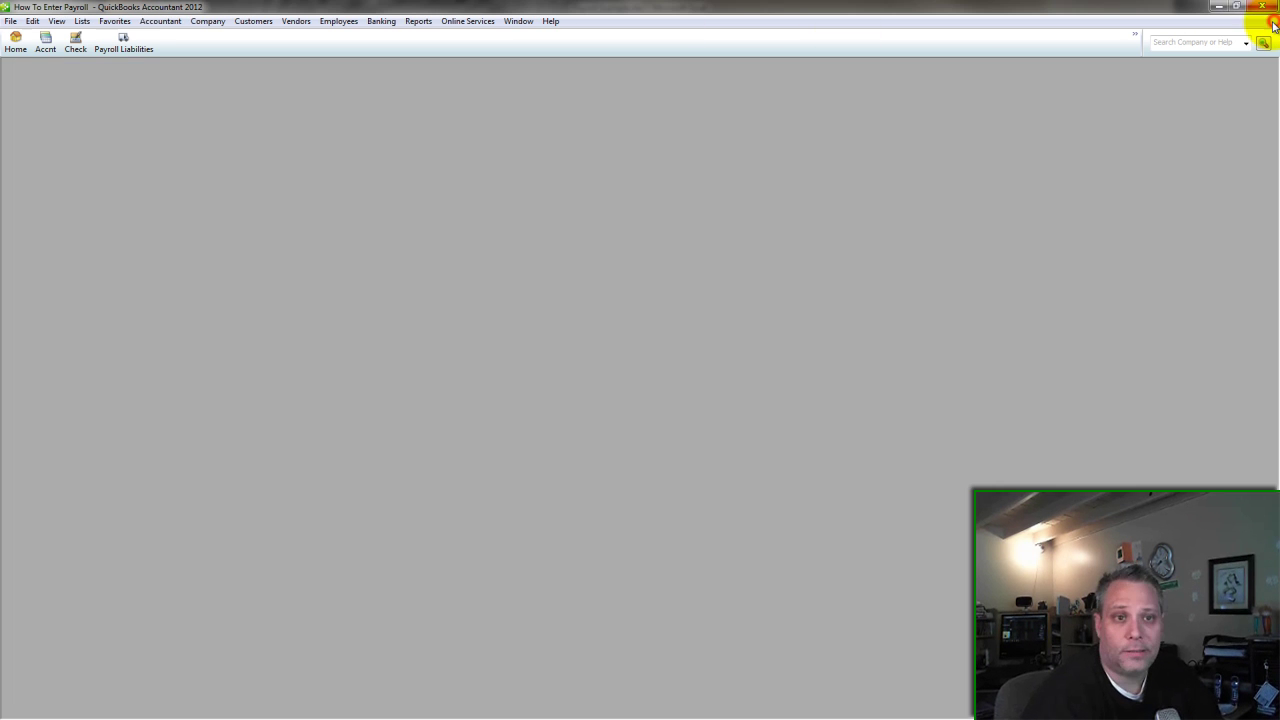
click(45, 40)
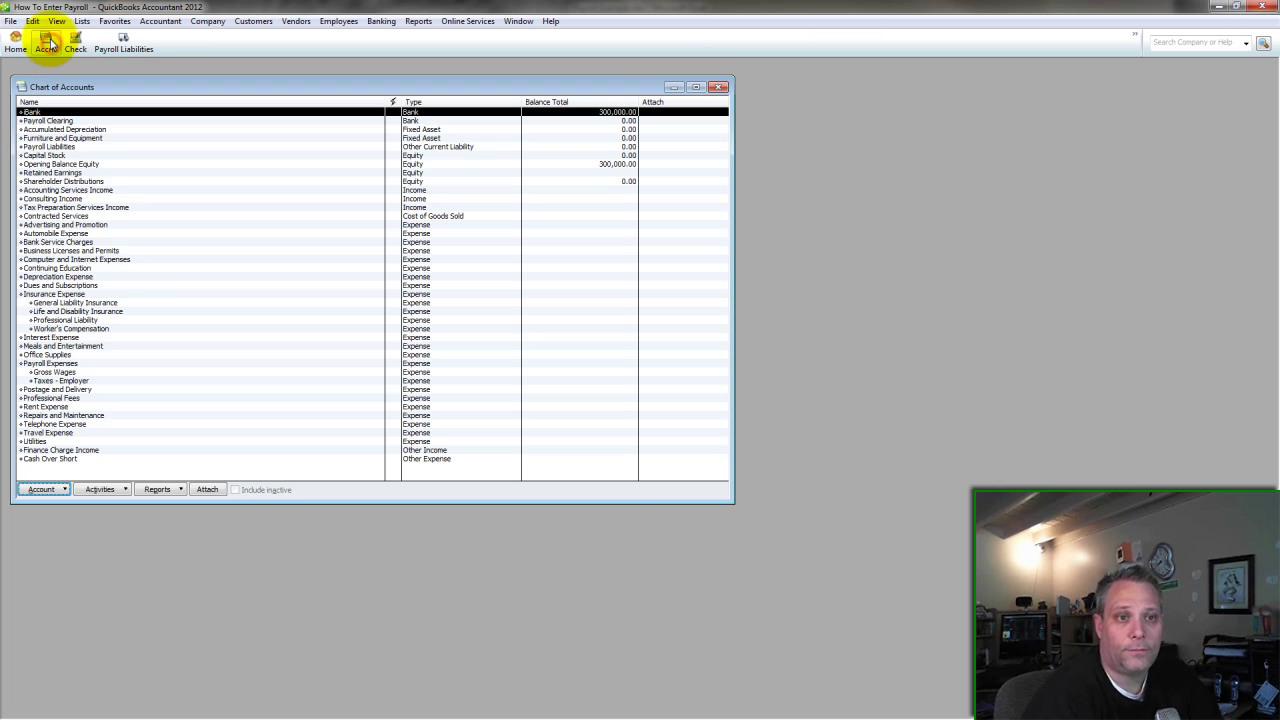
click(696, 87)
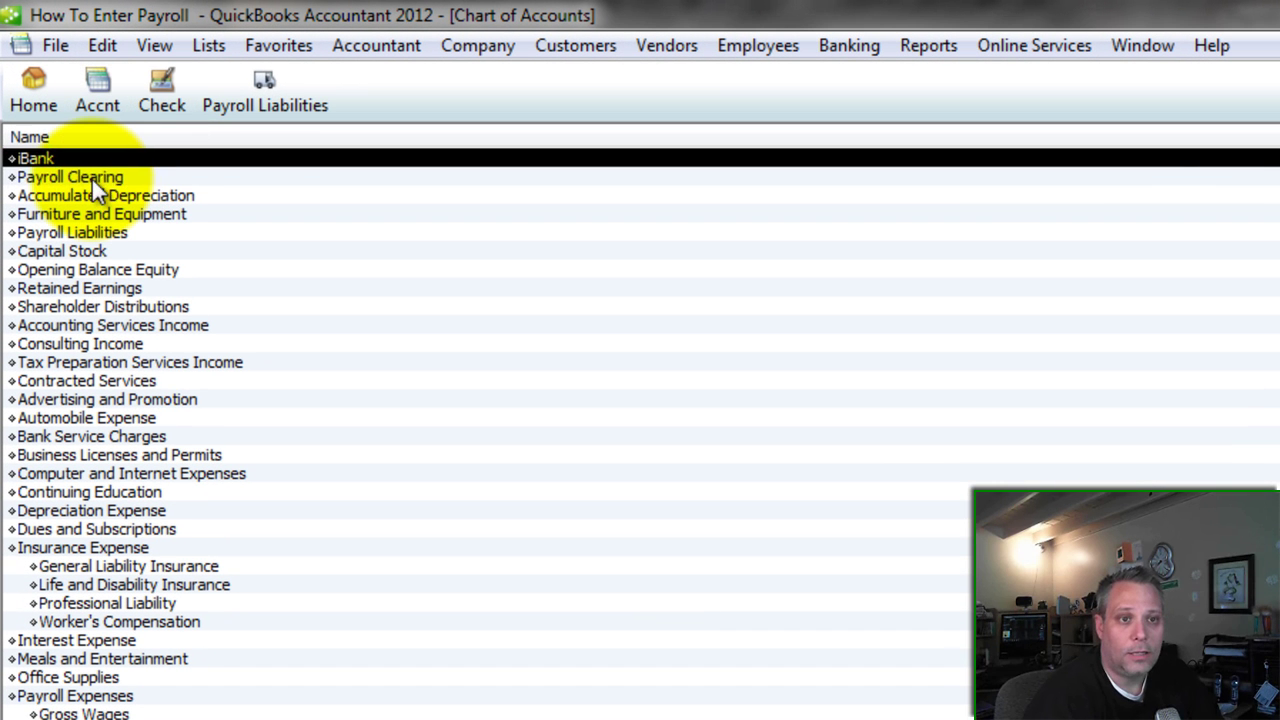
click(94, 178)
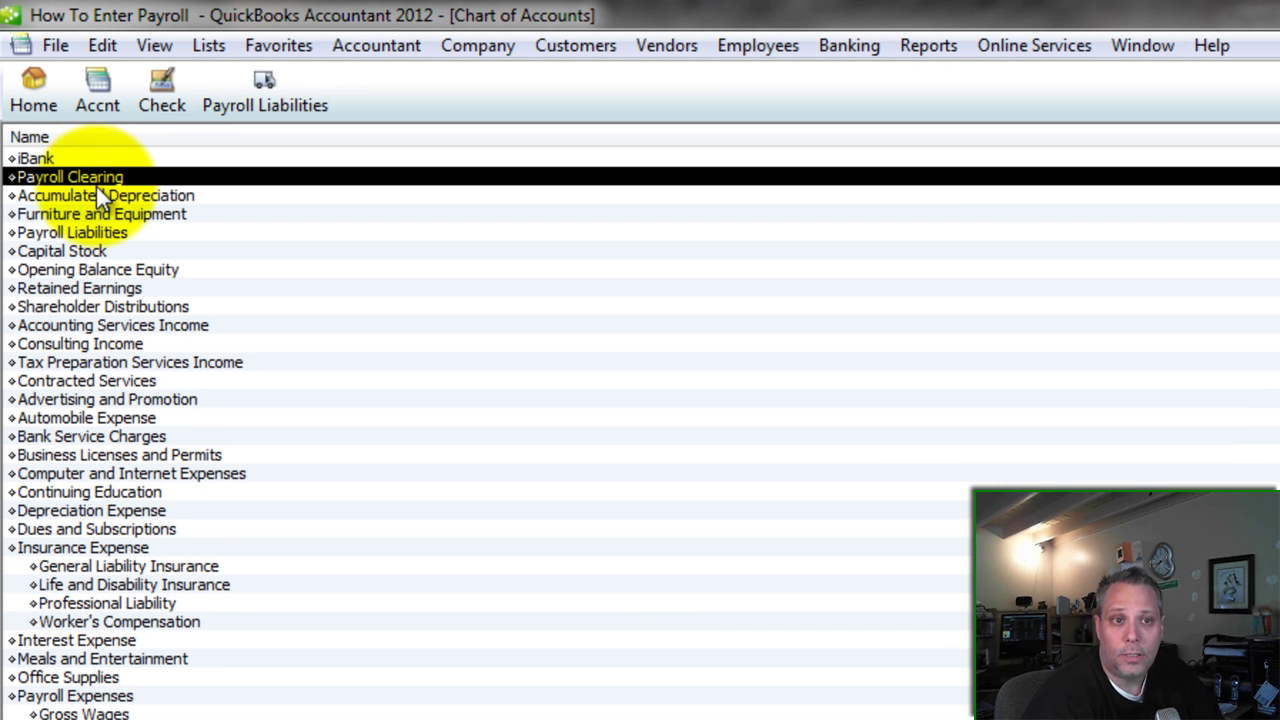
click(91, 177)
double_click(91, 177)
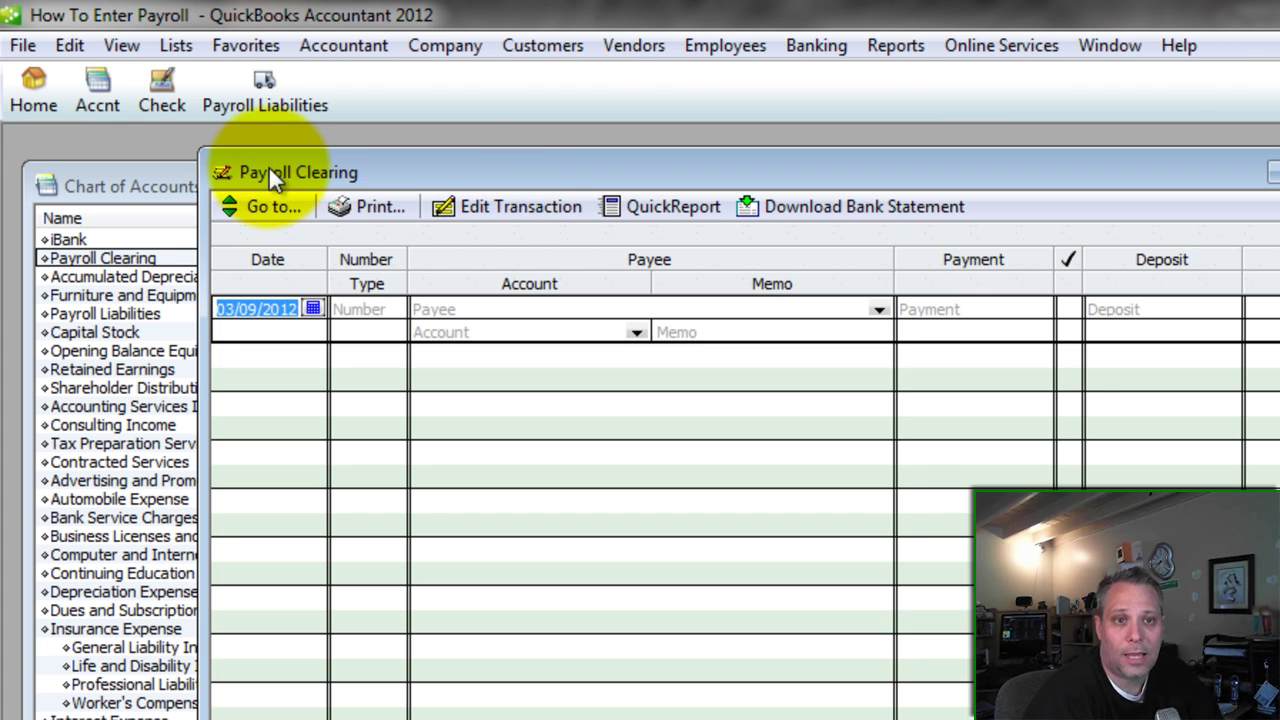
Move the Payroll Clearing register window below the first accounts in the chart, and activate the payee field of its blank entry.
drag(304, 174, 608, 220)
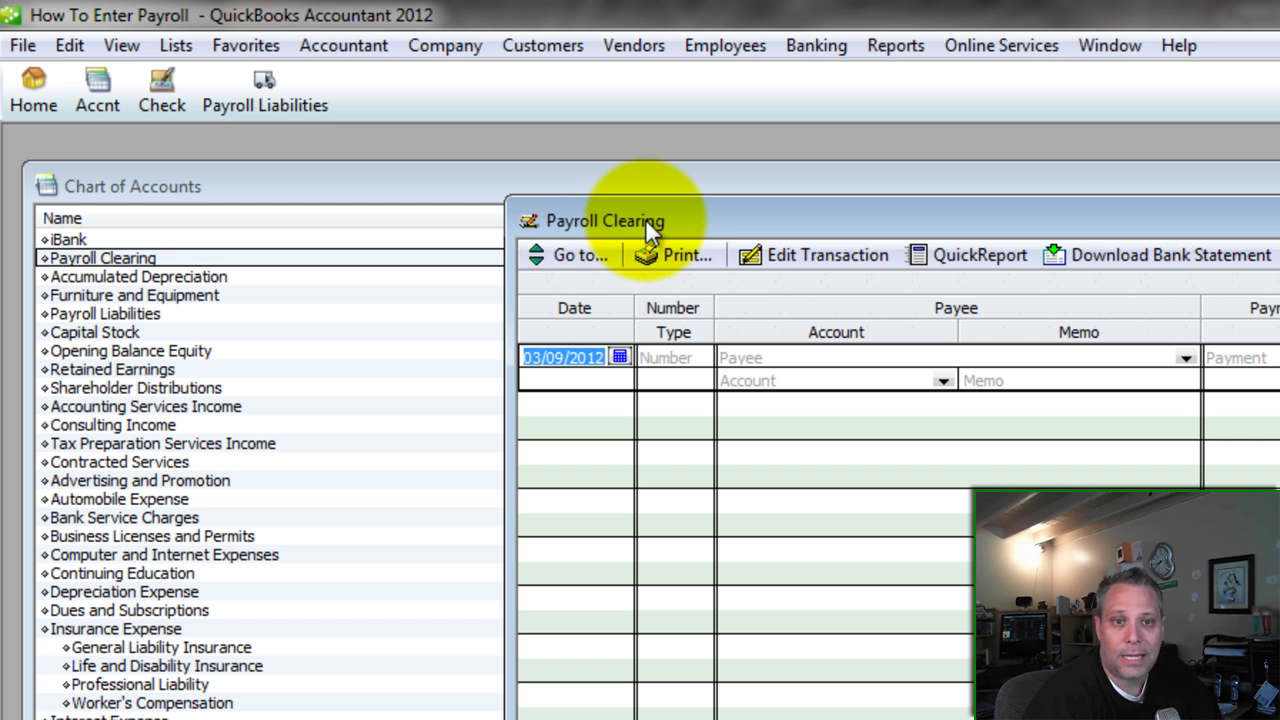
drag(645, 220, 499, 325)
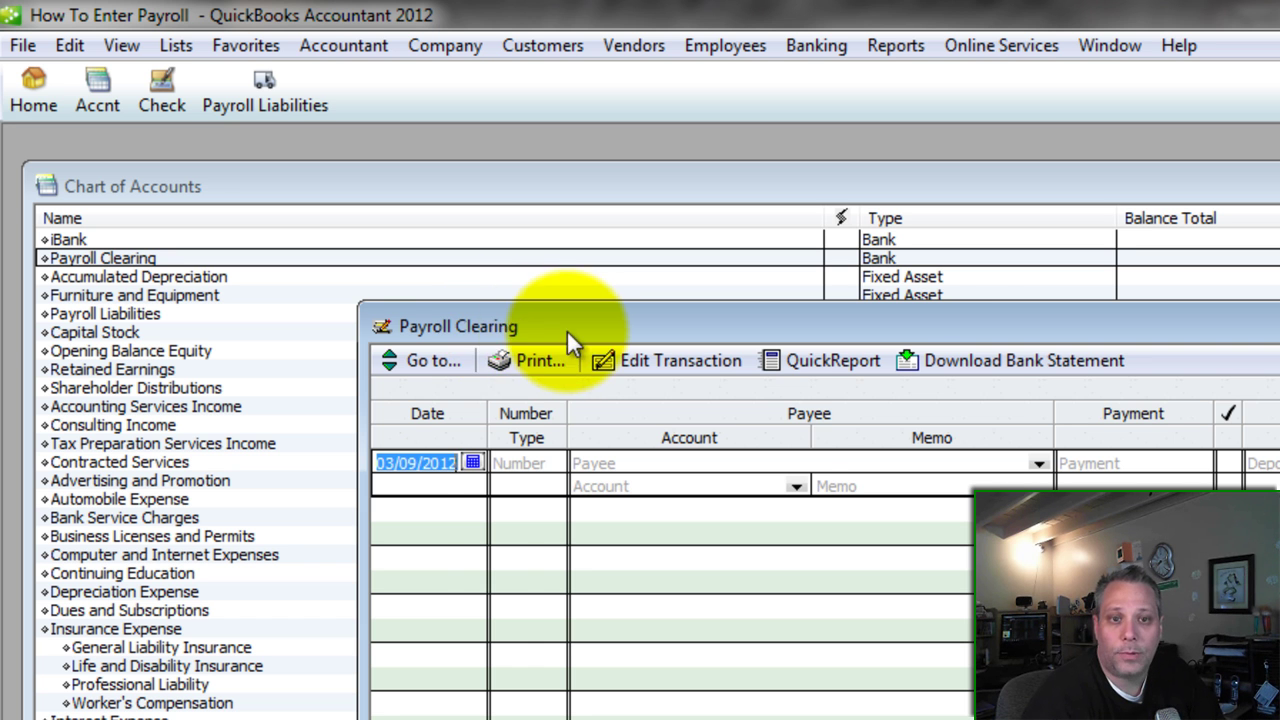
drag(567, 330, 425, 379)
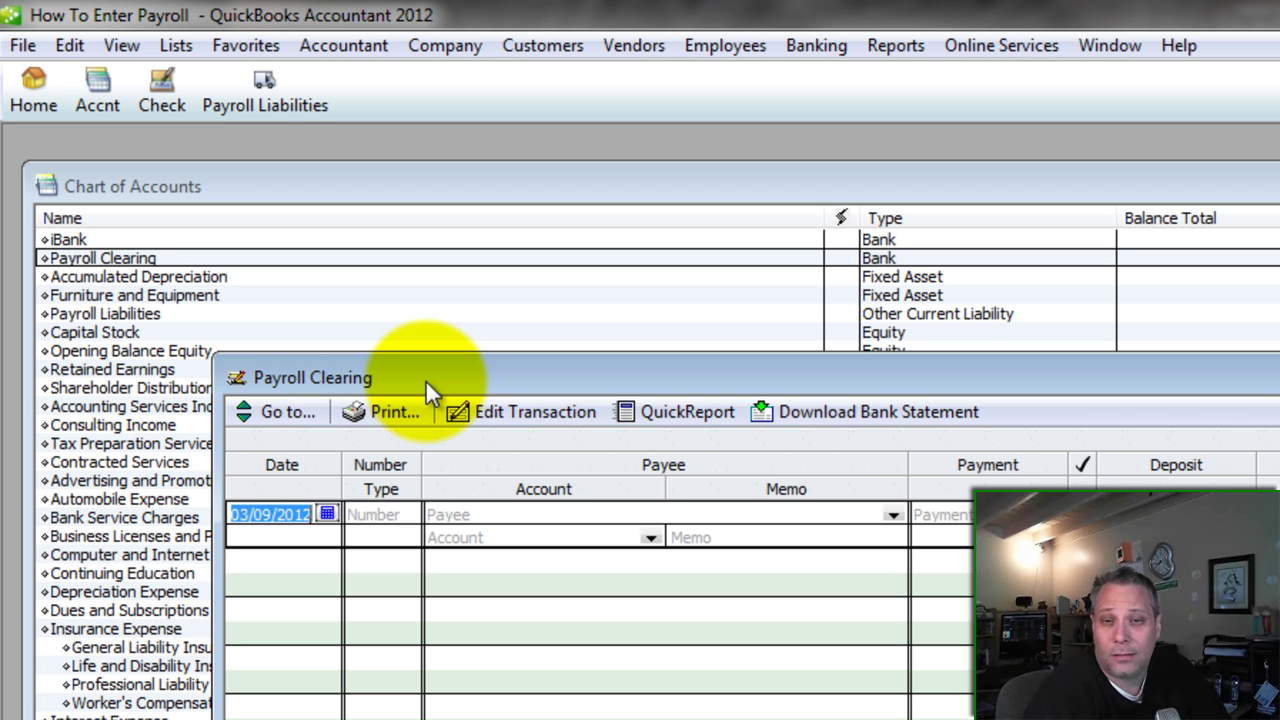
drag(425, 379, 392, 326)
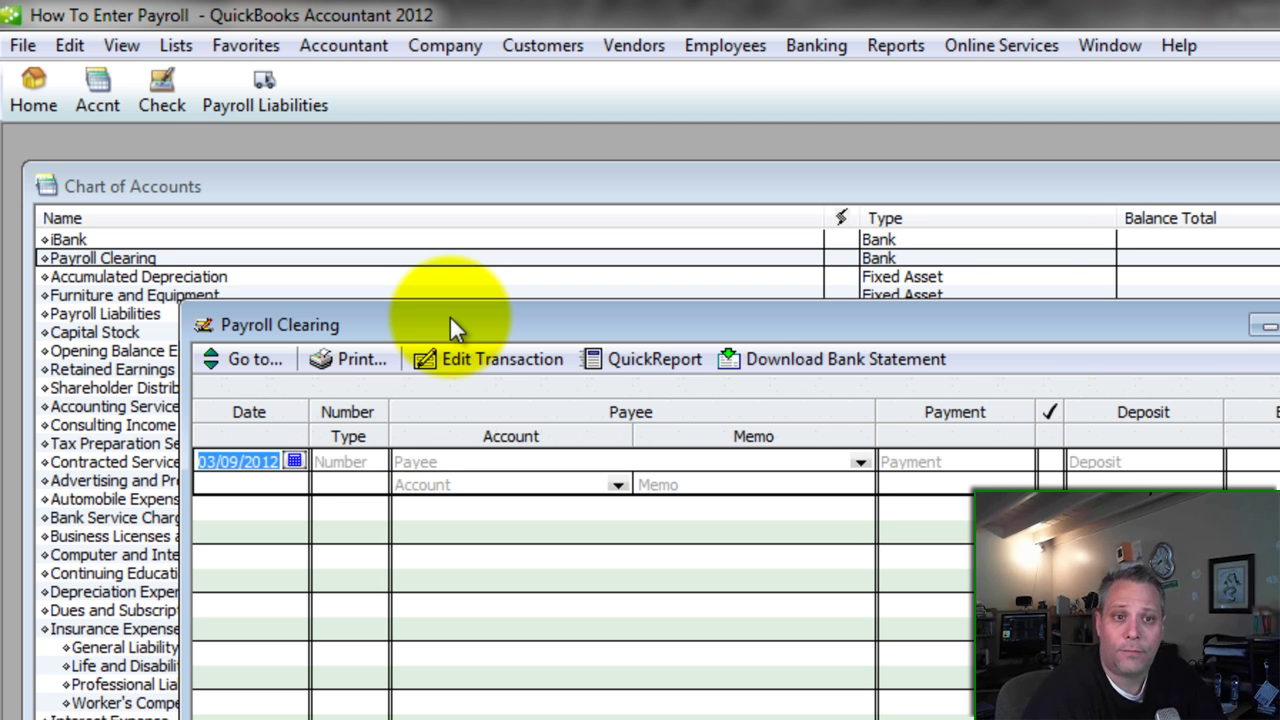
click(437, 462)
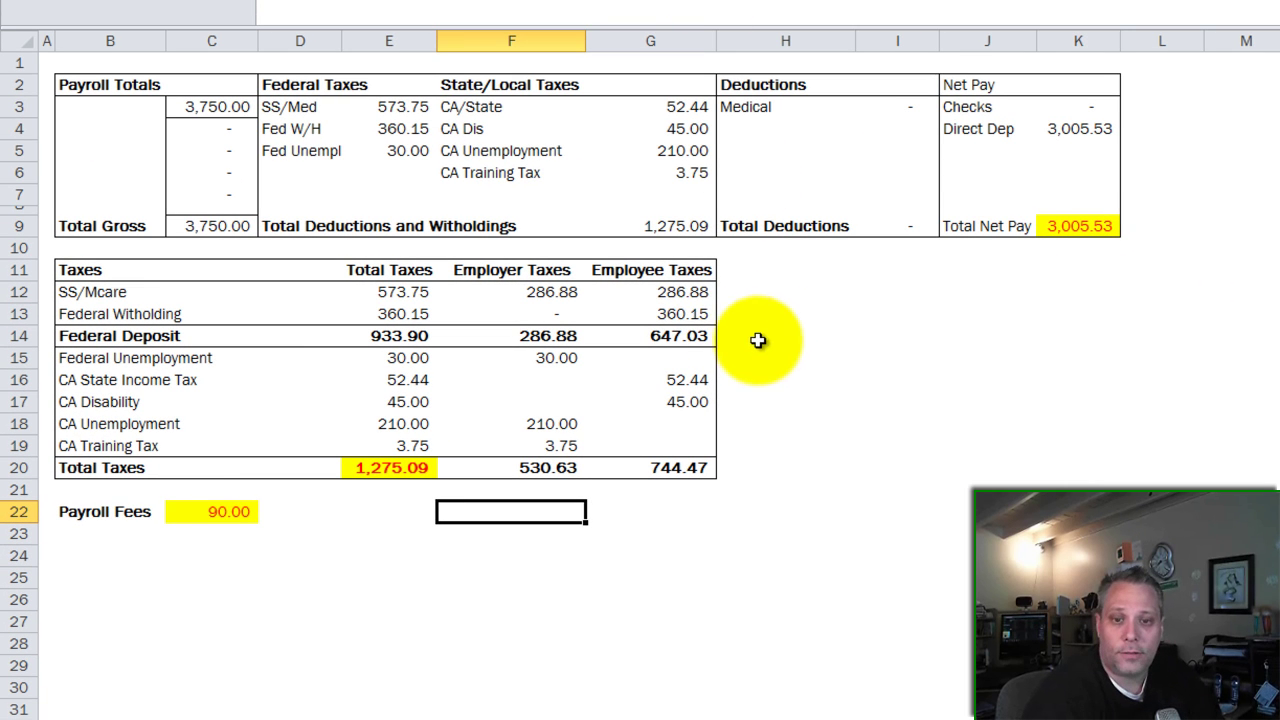
In the Excel payroll workbook, examine the summary of taxes, net pay and fees, and the per-employee gross pay and withholdings.
click(104, 557)
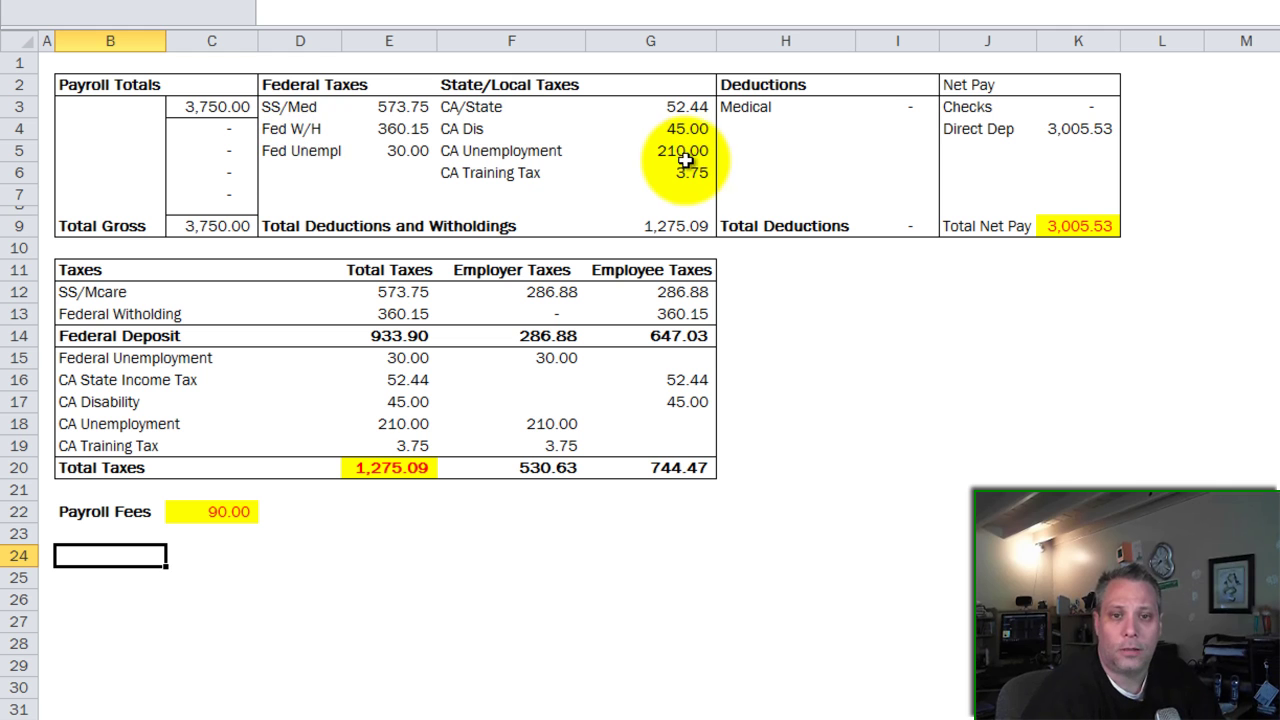
click(766, 272)
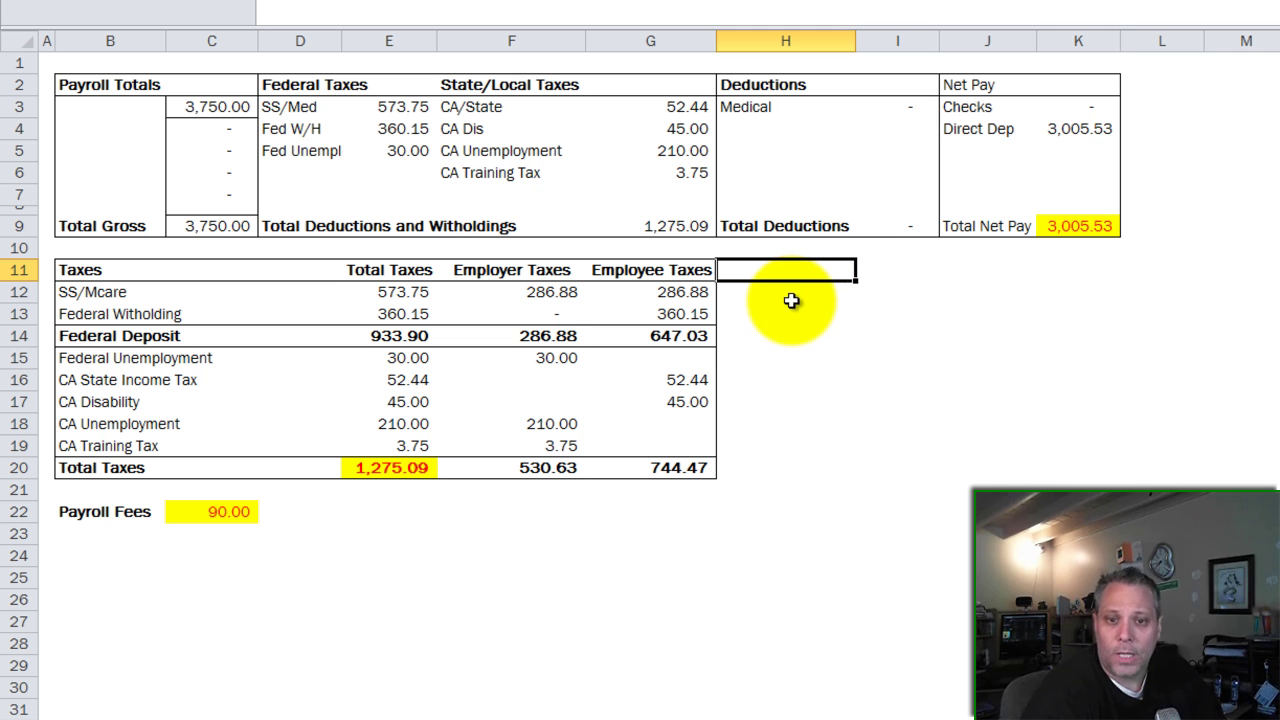
click(800, 298)
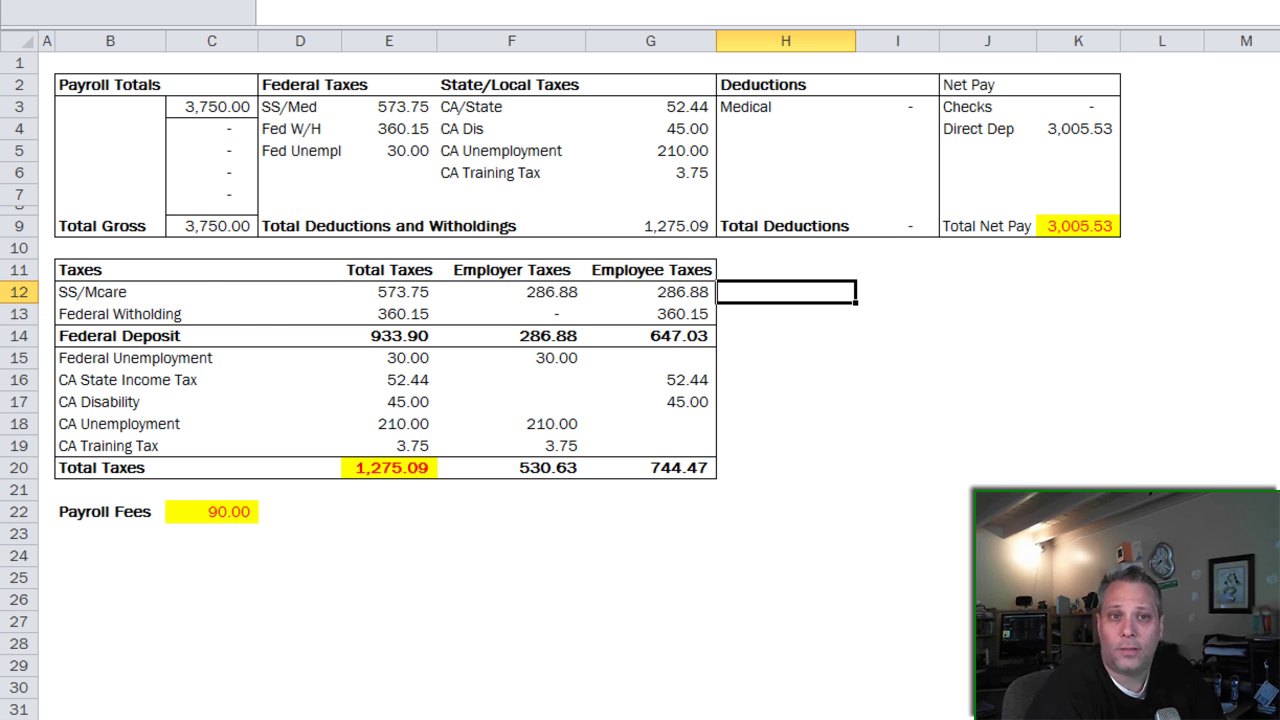
key(ctrl+Page_Up)
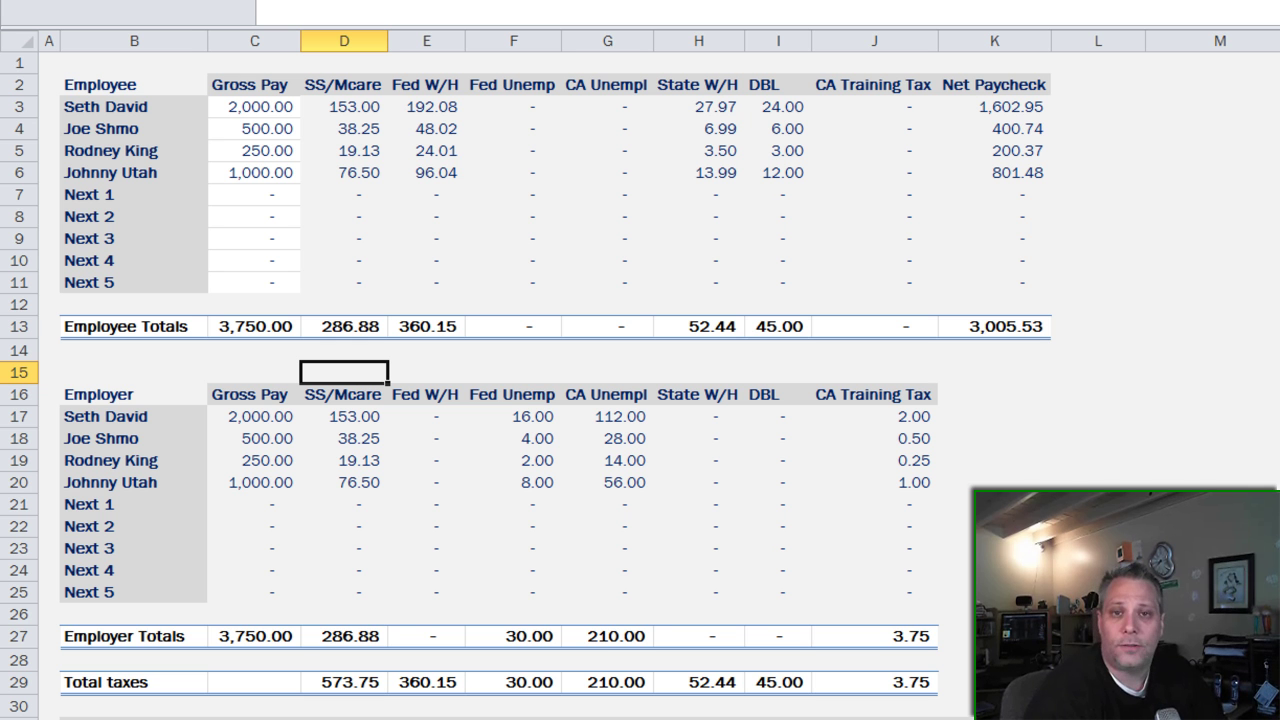
click(266, 62)
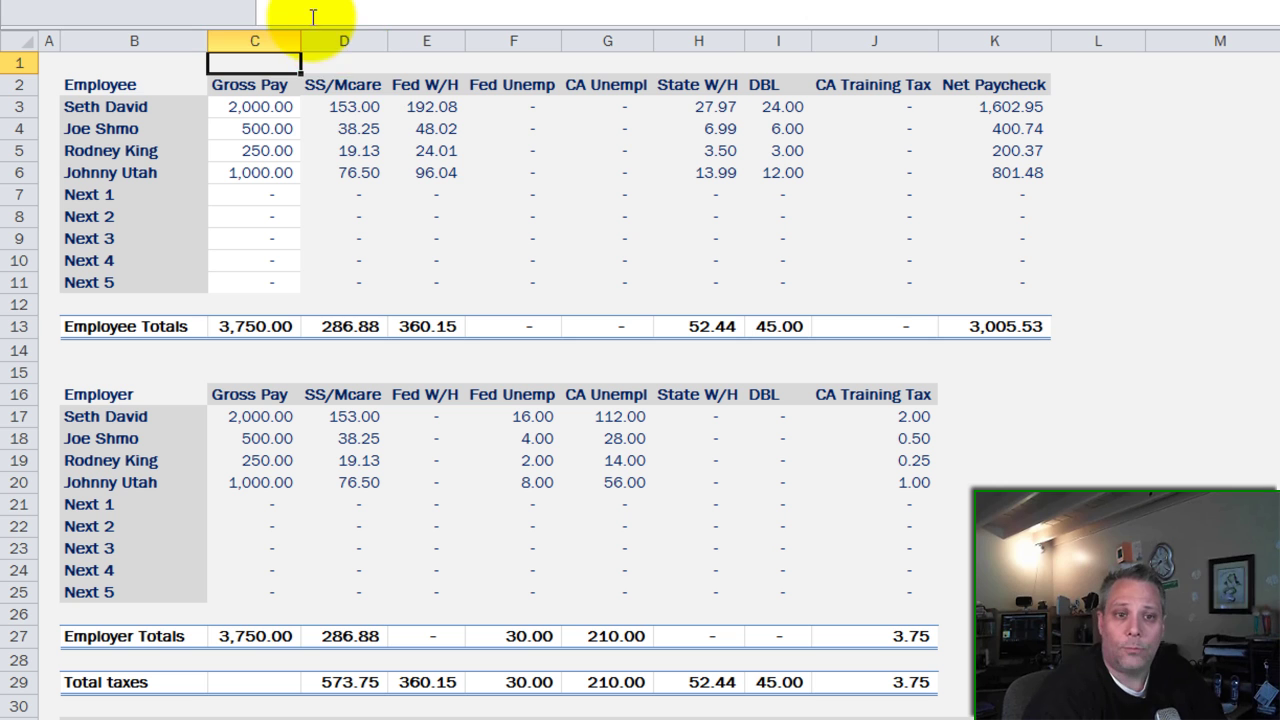
drag(325, 106, 657, 120)
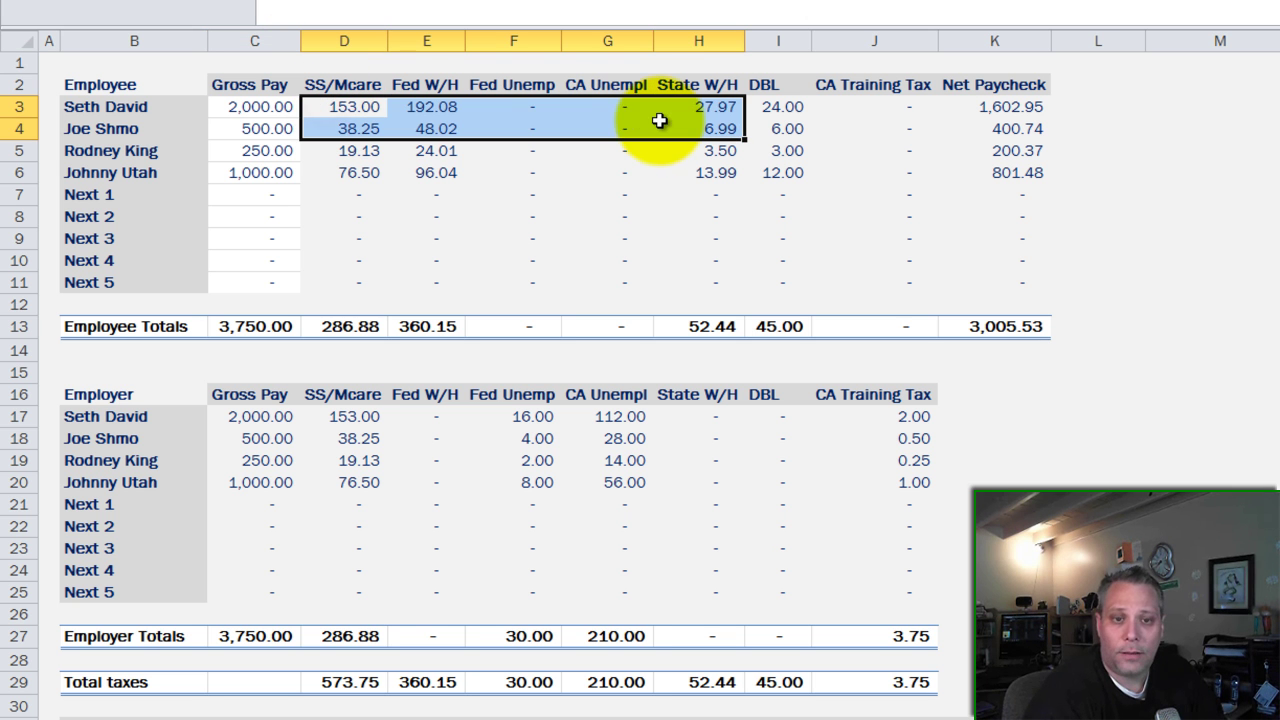
click(257, 108)
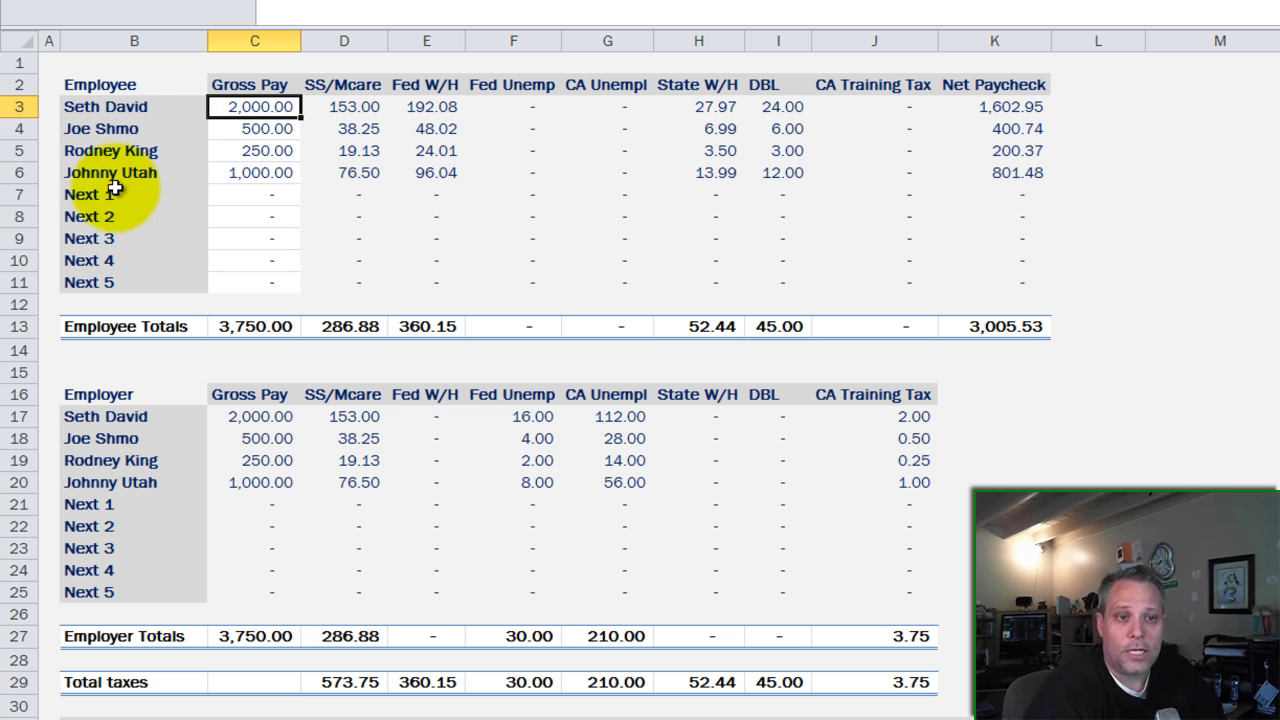
click(155, 193)
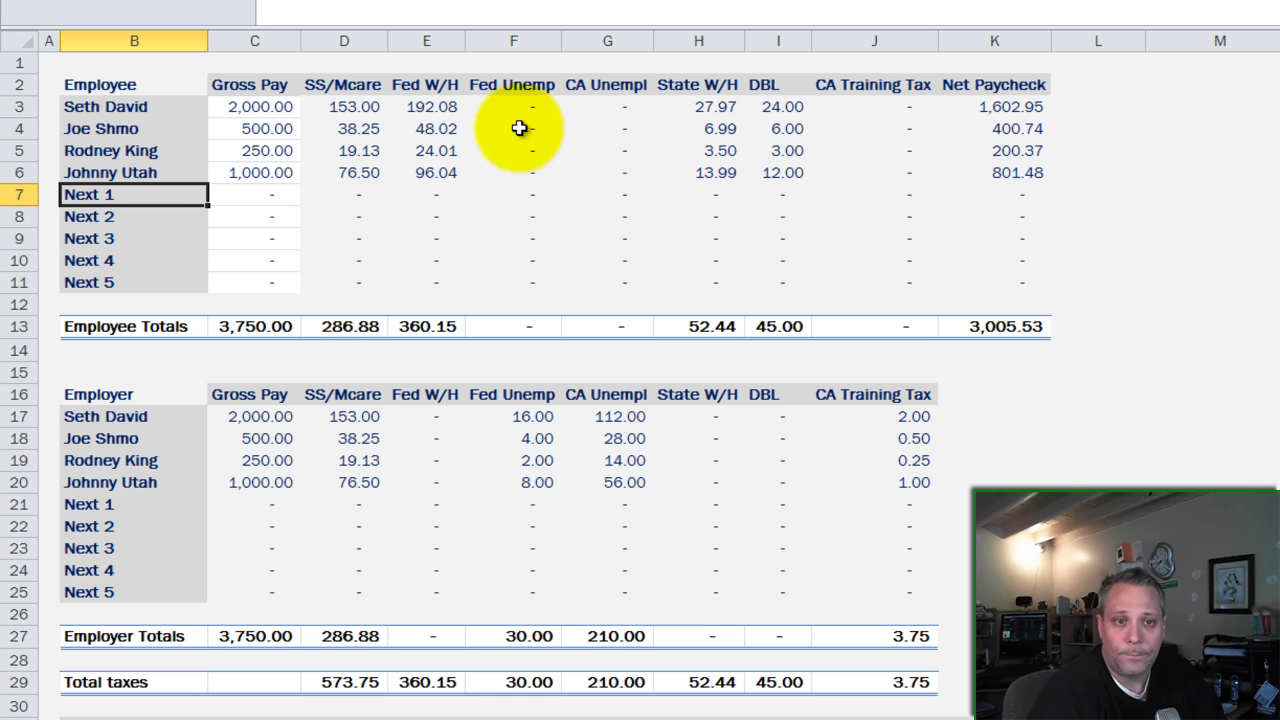
click(268, 108)
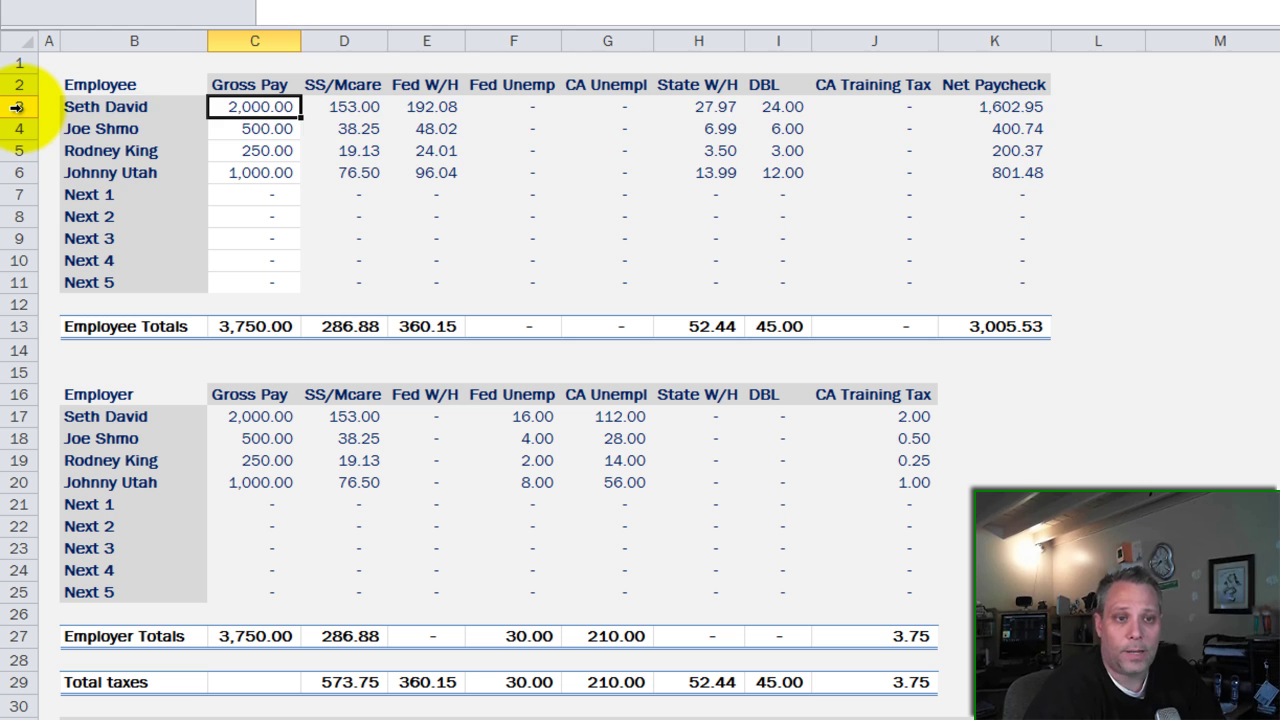
drag(18, 106, 18, 172)
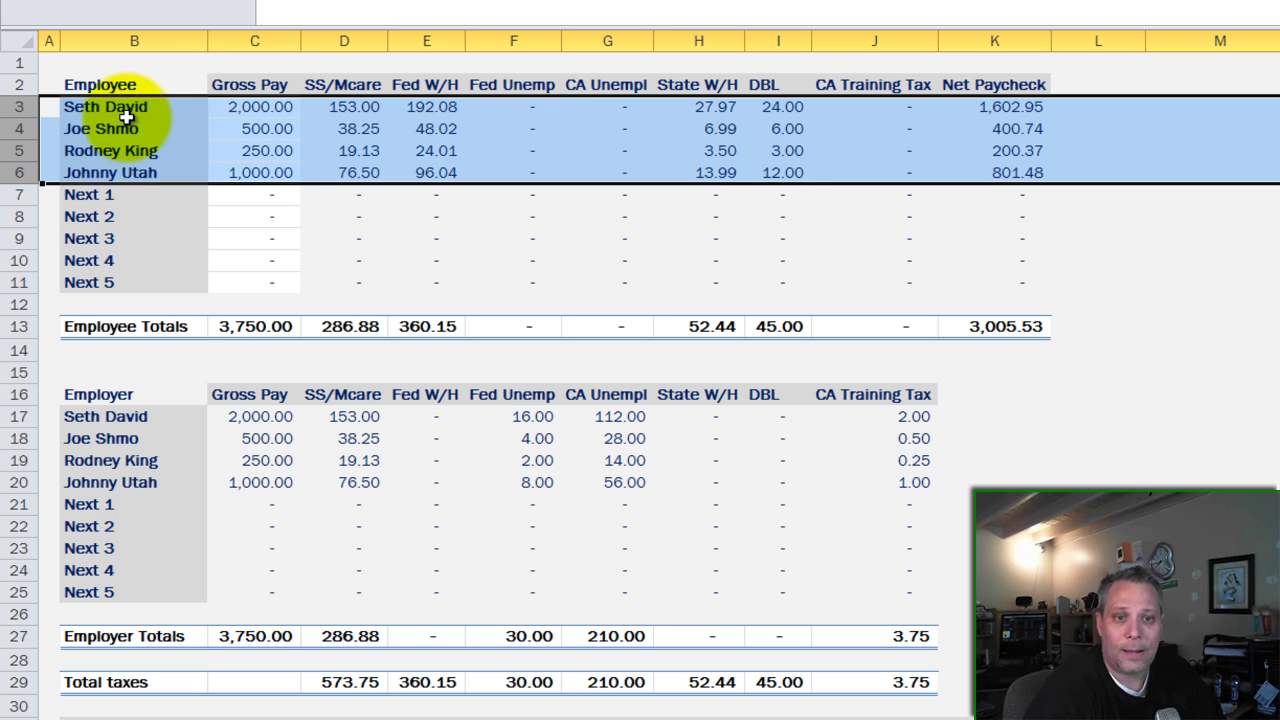
click(245, 104)
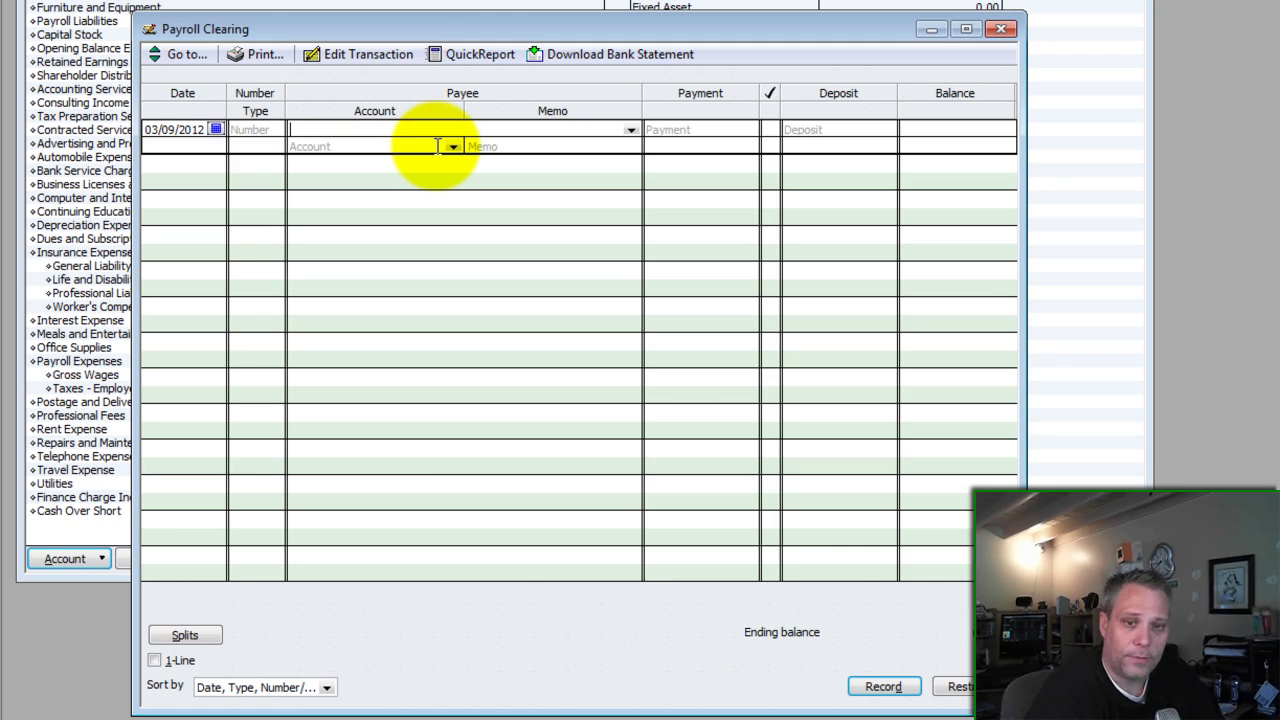
In QuickBooks, start a new check from the Payroll Clearing account with DD as the check number.
key(alt+Tab)
key(ctrl+w)
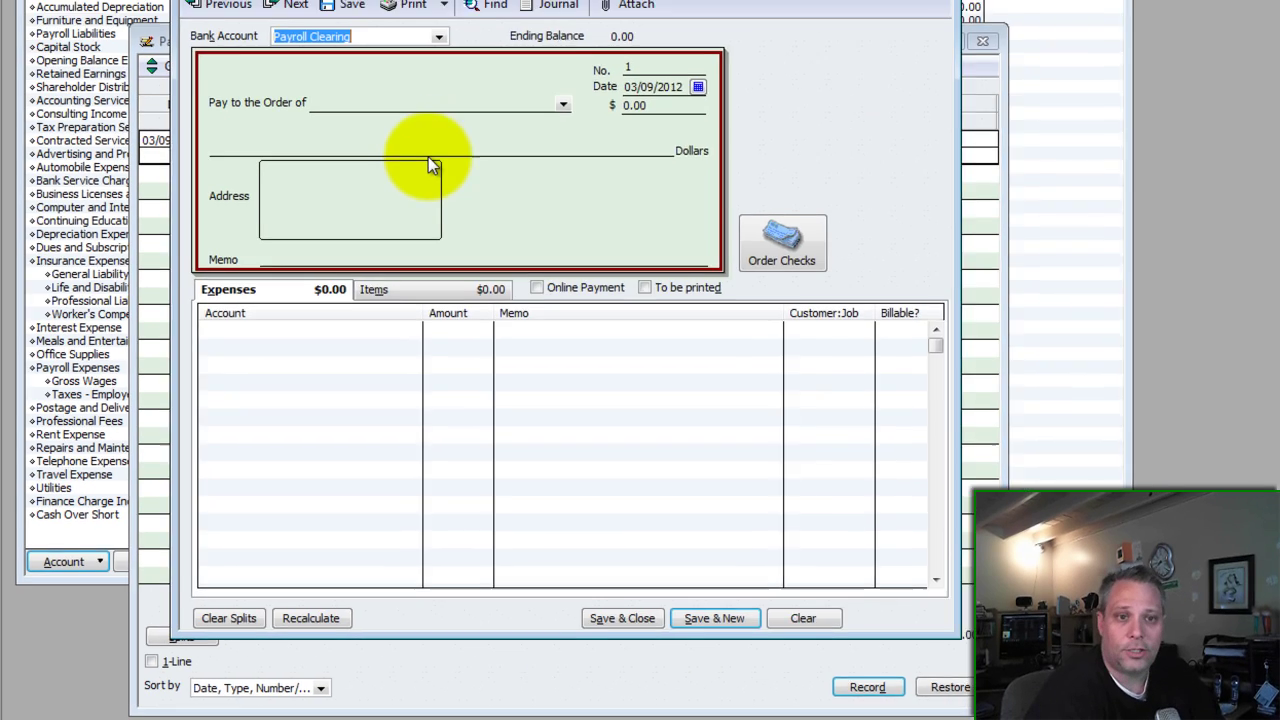
key(Tab)
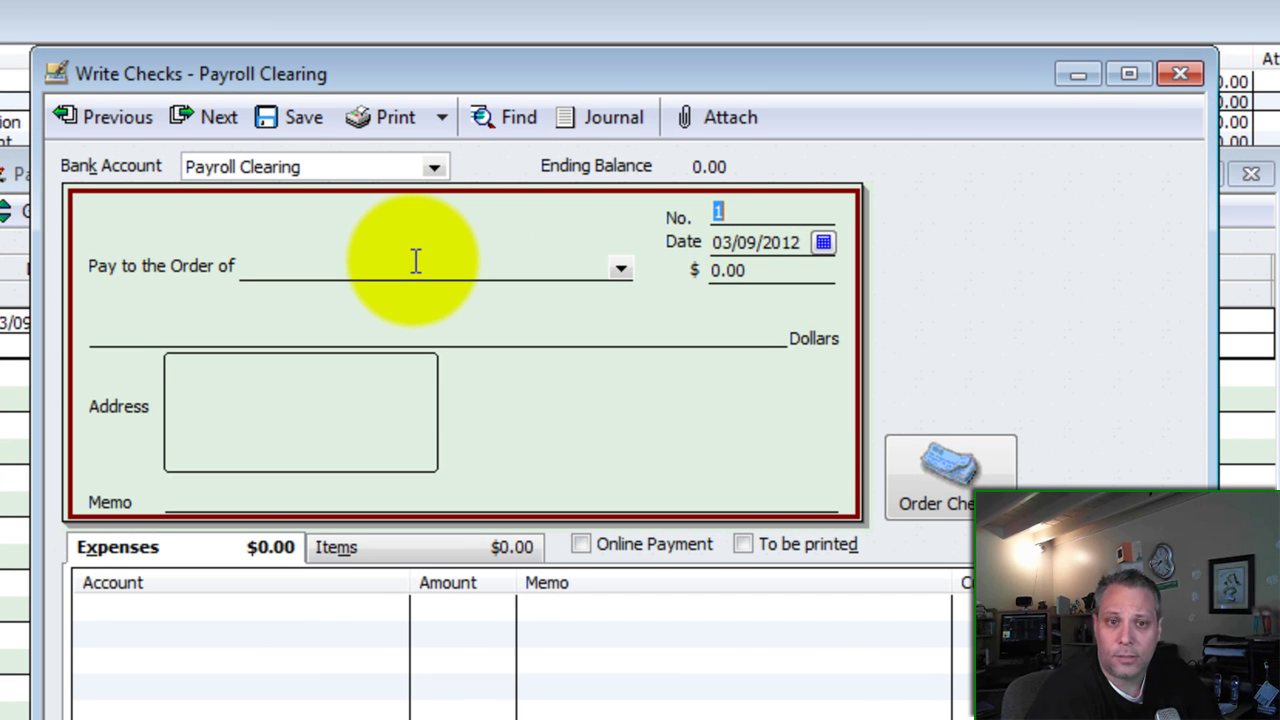
text(DD)
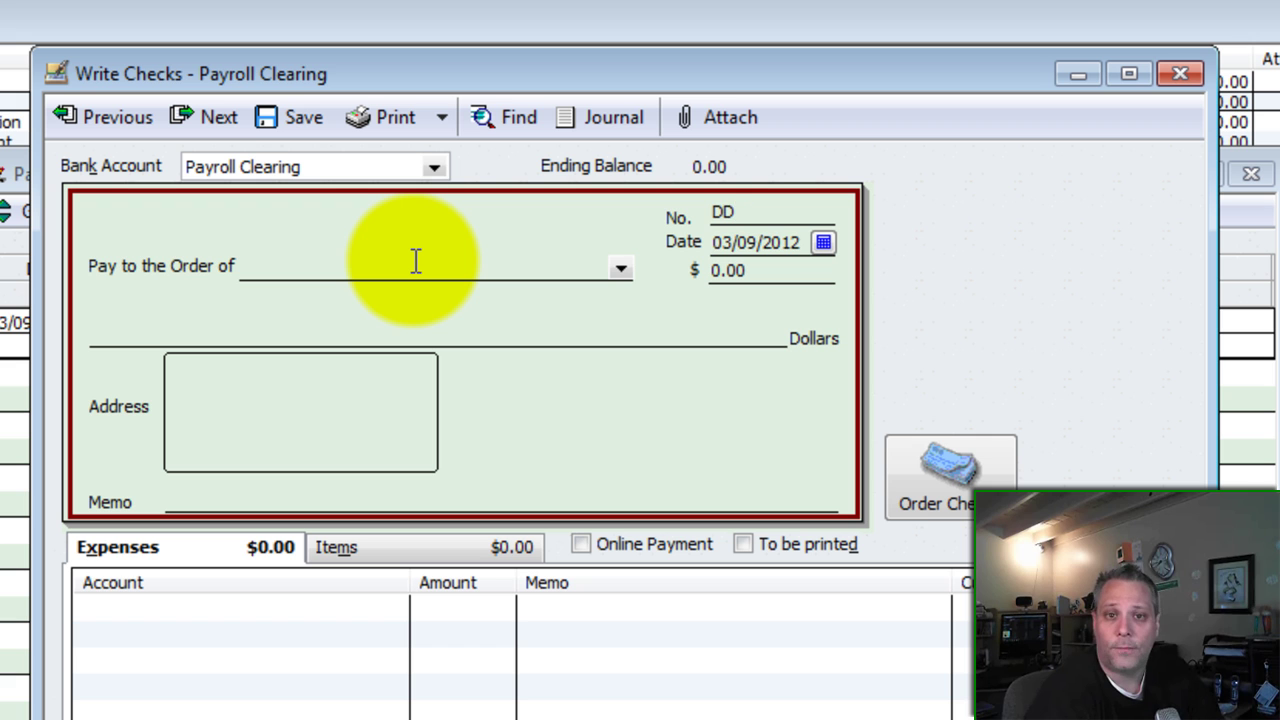
key(Tab)
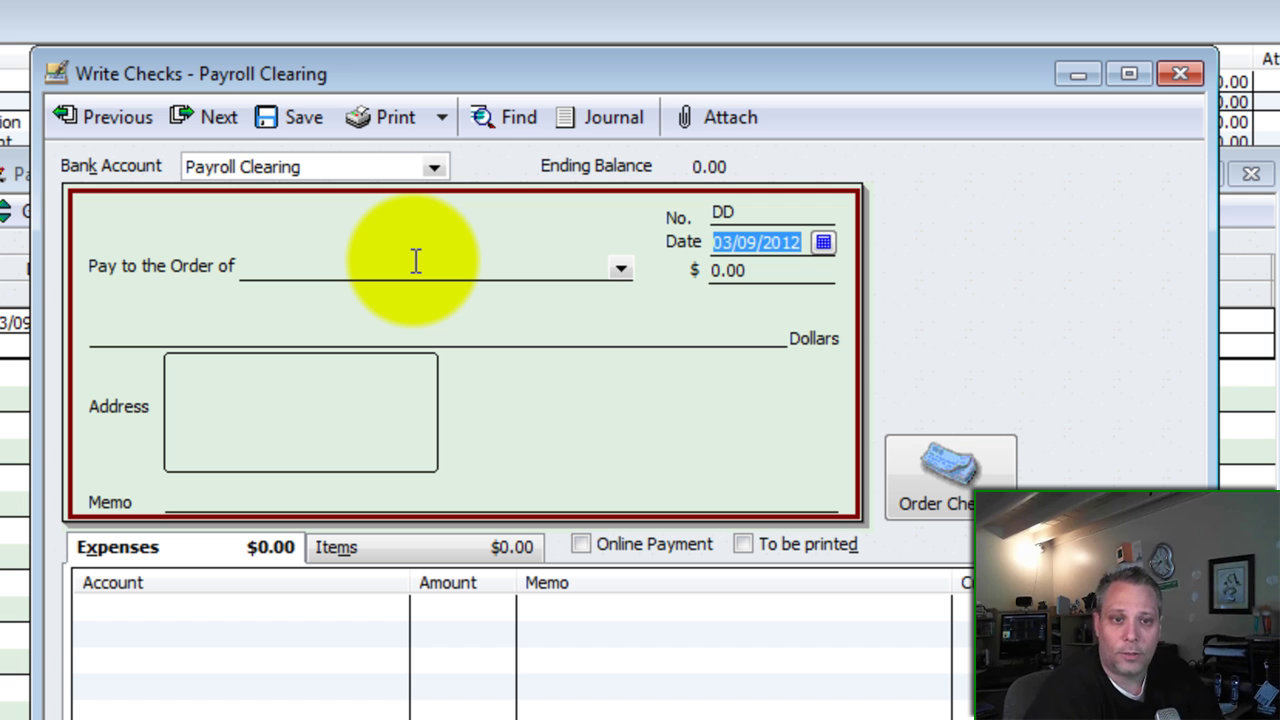
Set the check's payee to the first employee listed on the payroll sheet.
click(416, 261)
text(Setj)
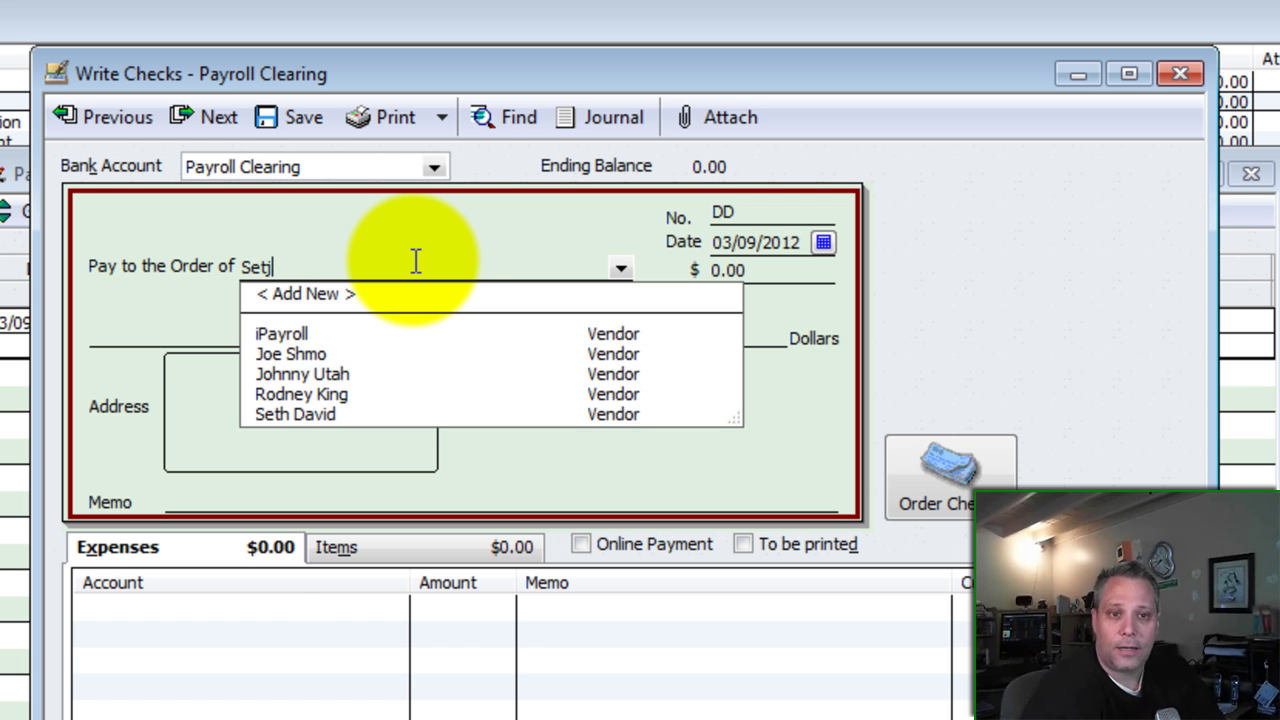
key(BackSpace)
key(Tab)
Take the first employee's net paycheck from the Excel payroll sheet and enter 1,602.95 as the check amount in QuickBooks.
key(alt+Tab)
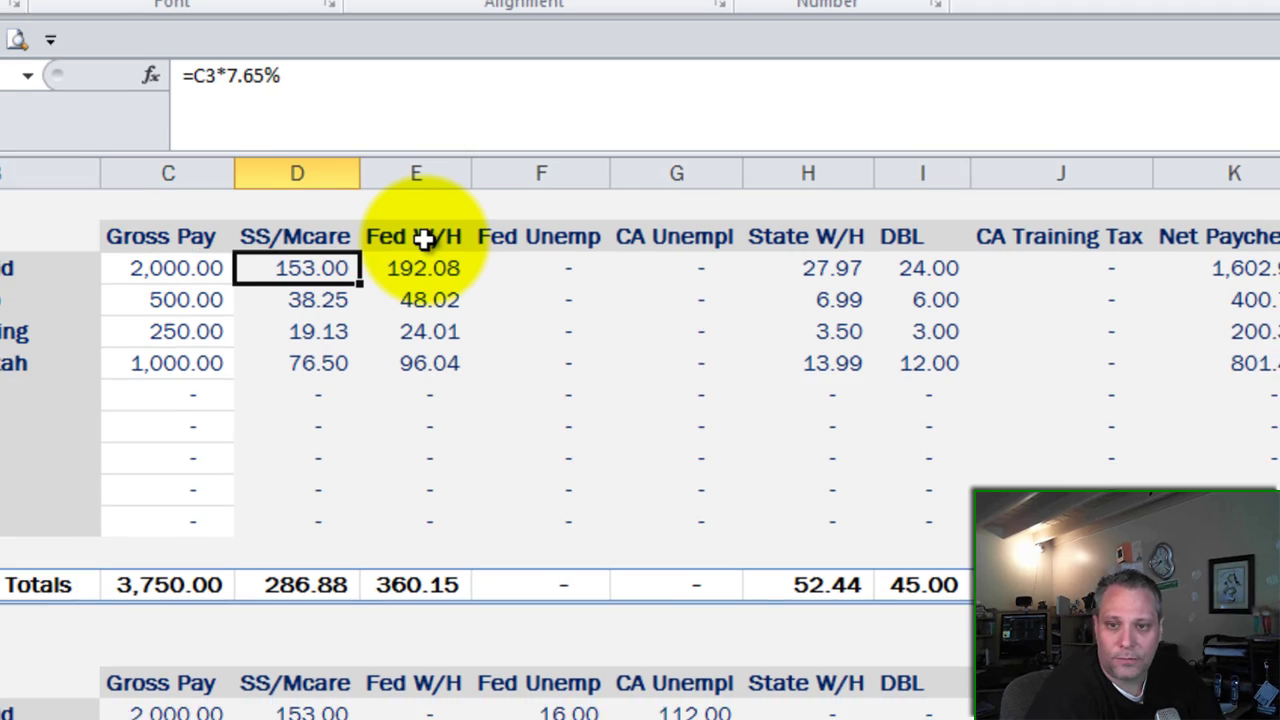
key(Right)
key(Right)
key(Right)
key(Right)
key(Right)
key(Right)
key(Right)
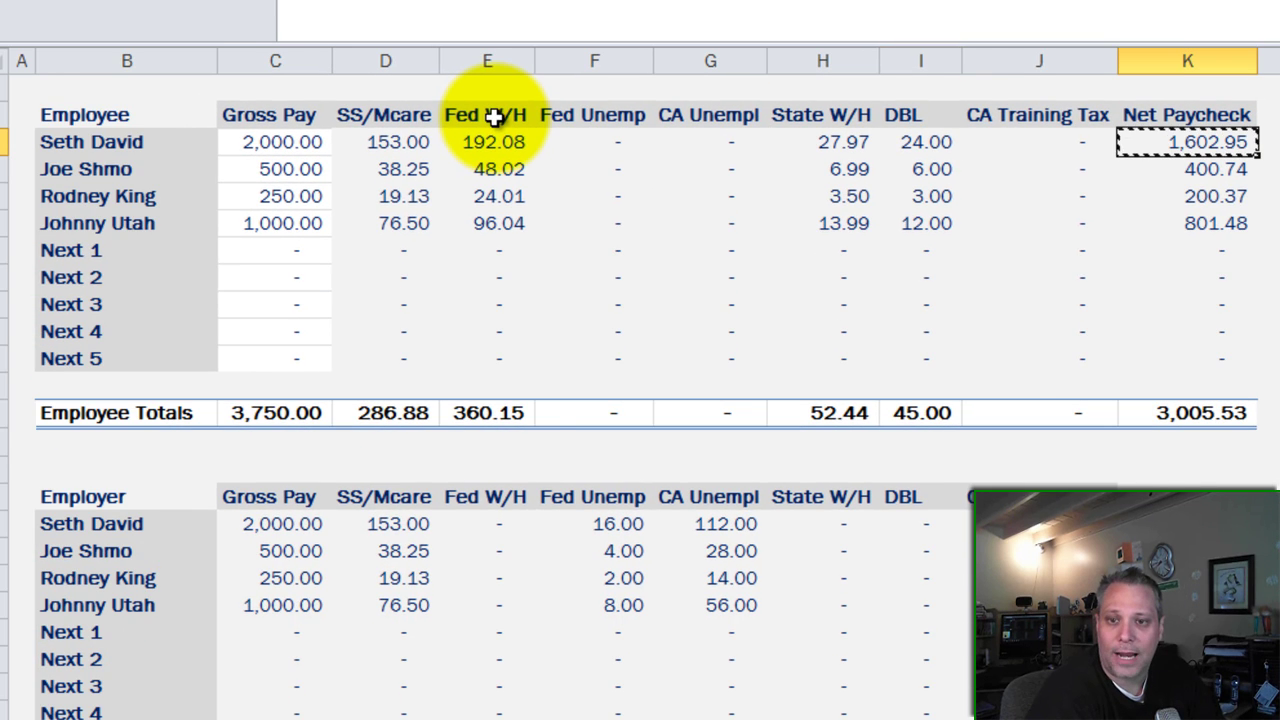
key(alt+Tab)
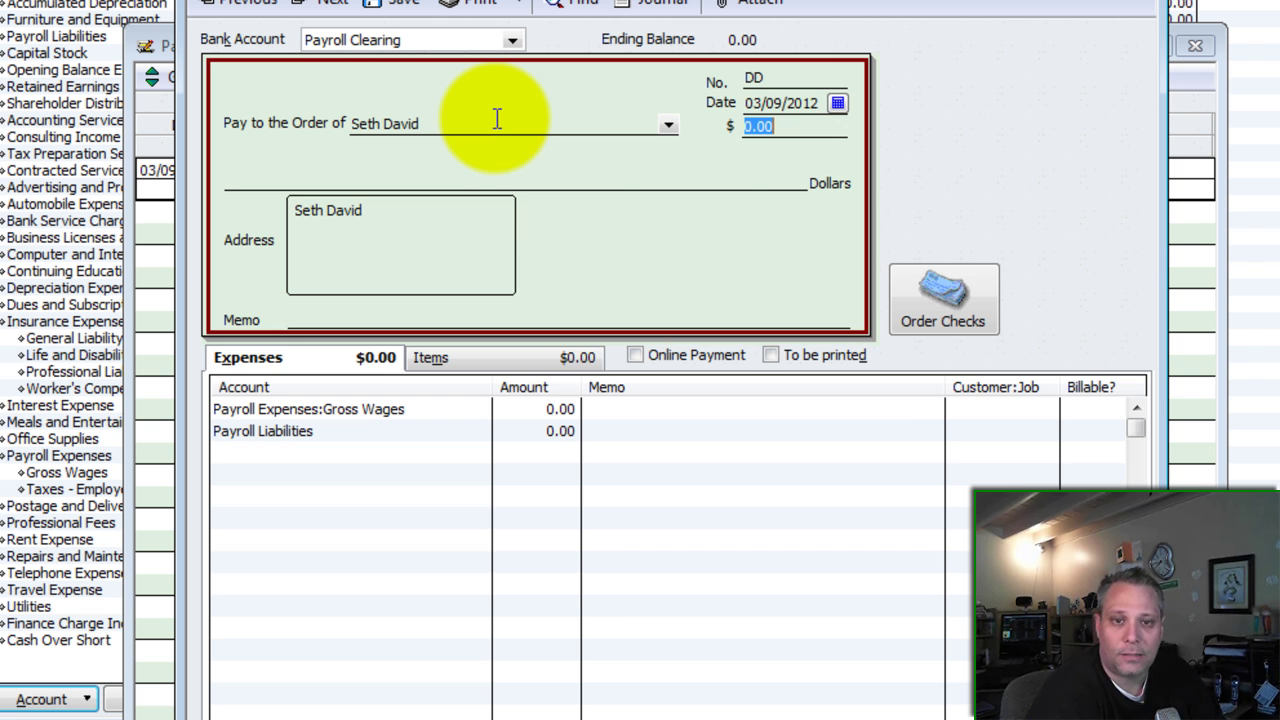
text(1,602.95)
key(Tab)
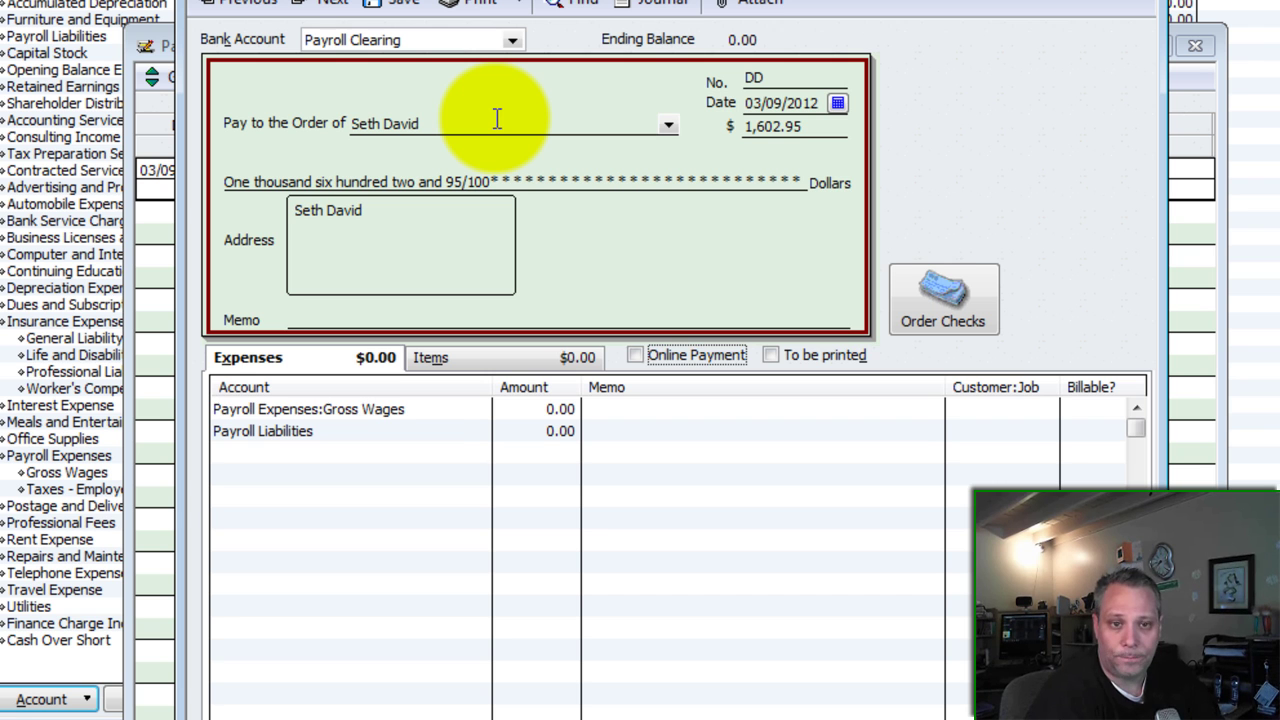
Compare the check amount with the first employee's net paycheck in the Excel payroll sheet.
key(Tab)
key(Tab)
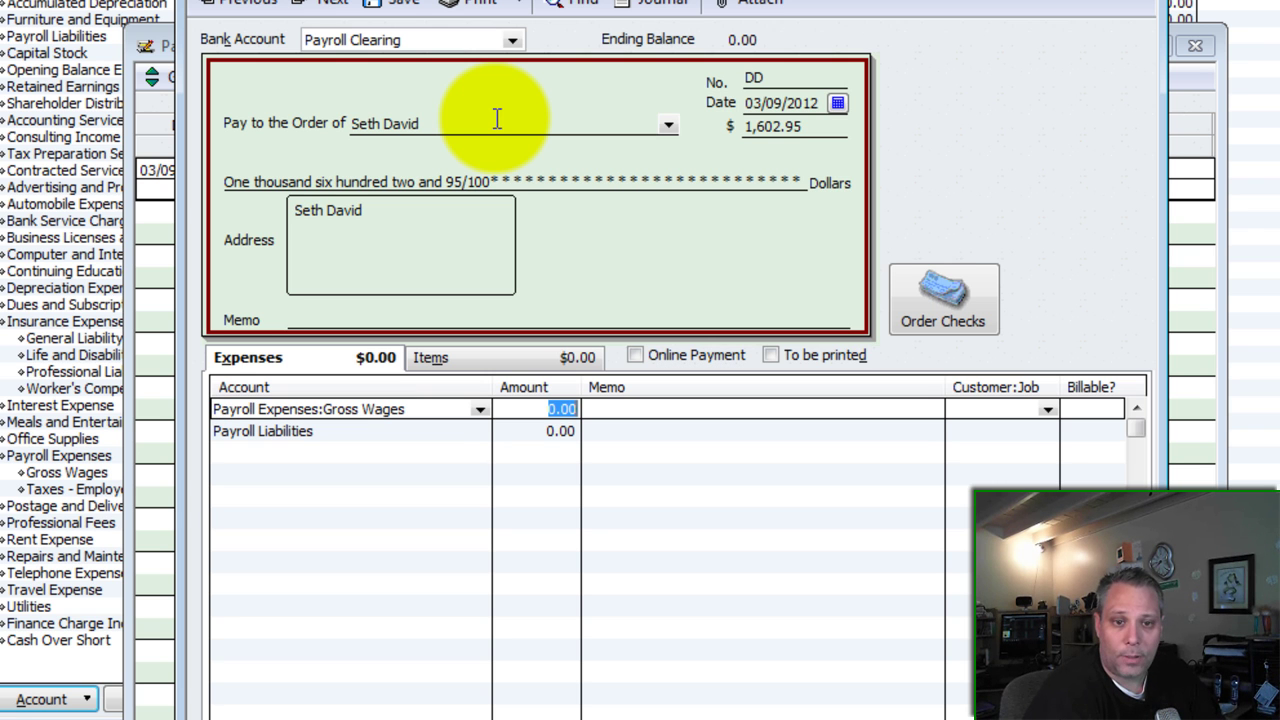
key(alt+Tab)
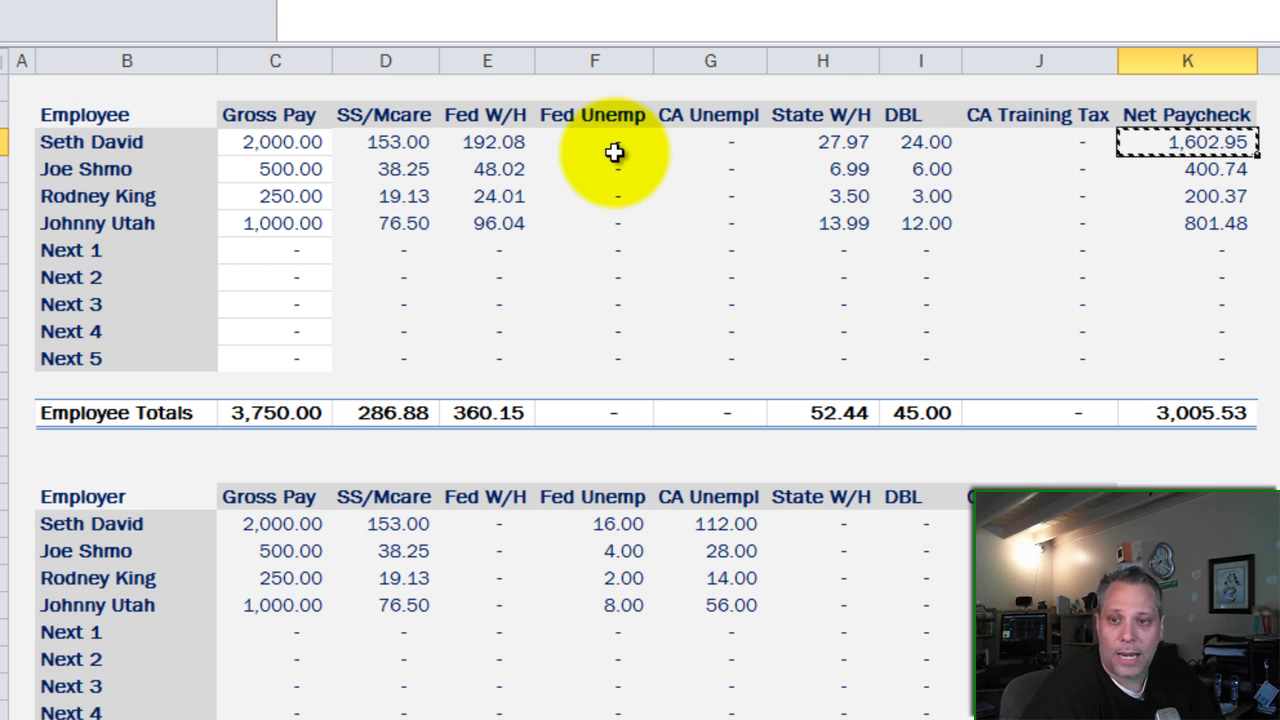
key(Left)
key(Right)
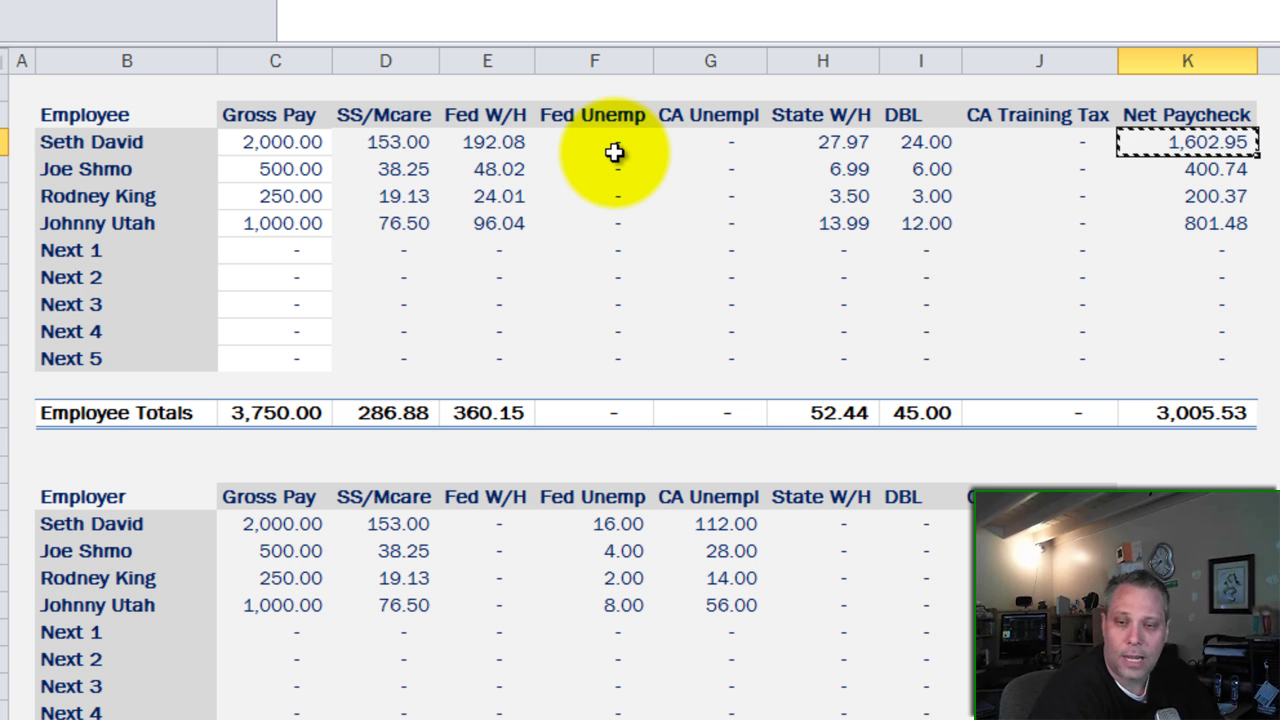
key(alt+Tab)
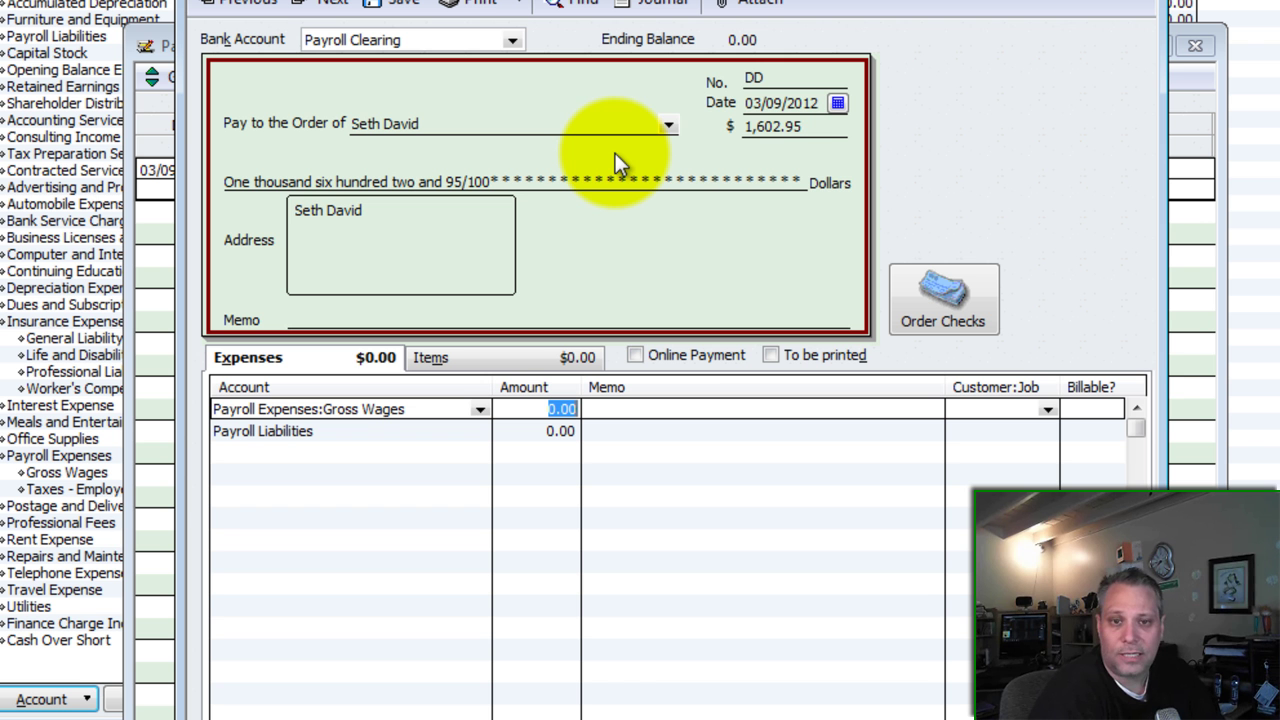
click(815, 126)
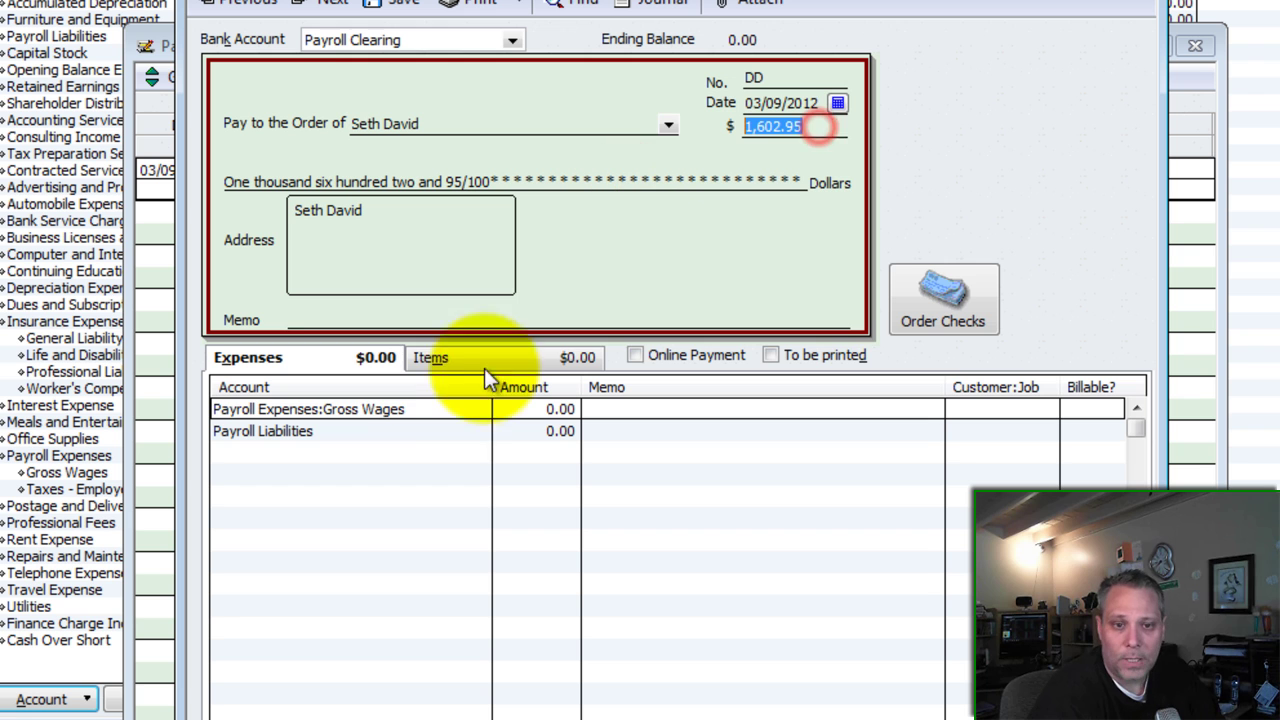
Take the first employee's gross pay from the Excel payroll sheet and enter 2,000.00 on the check's Payroll Expenses:Gross Wages line in QuickBooks.
click(443, 409)
key(Tab)
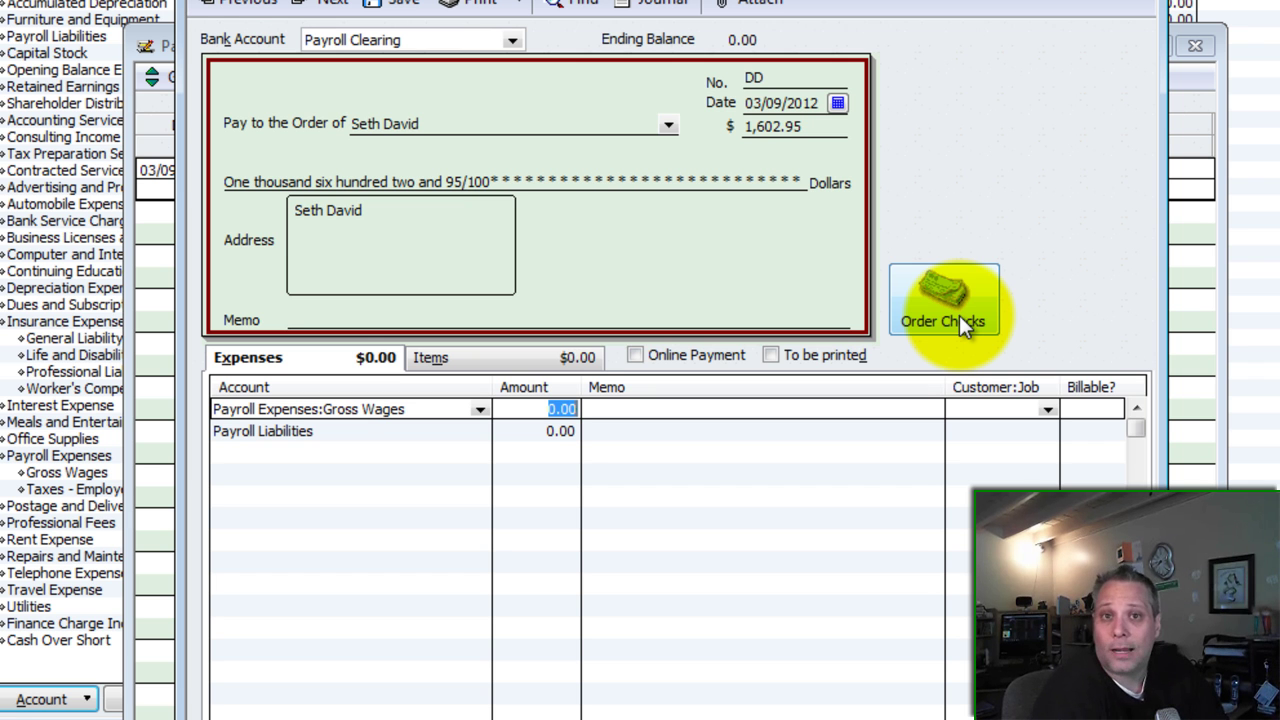
key(alt+Tab)
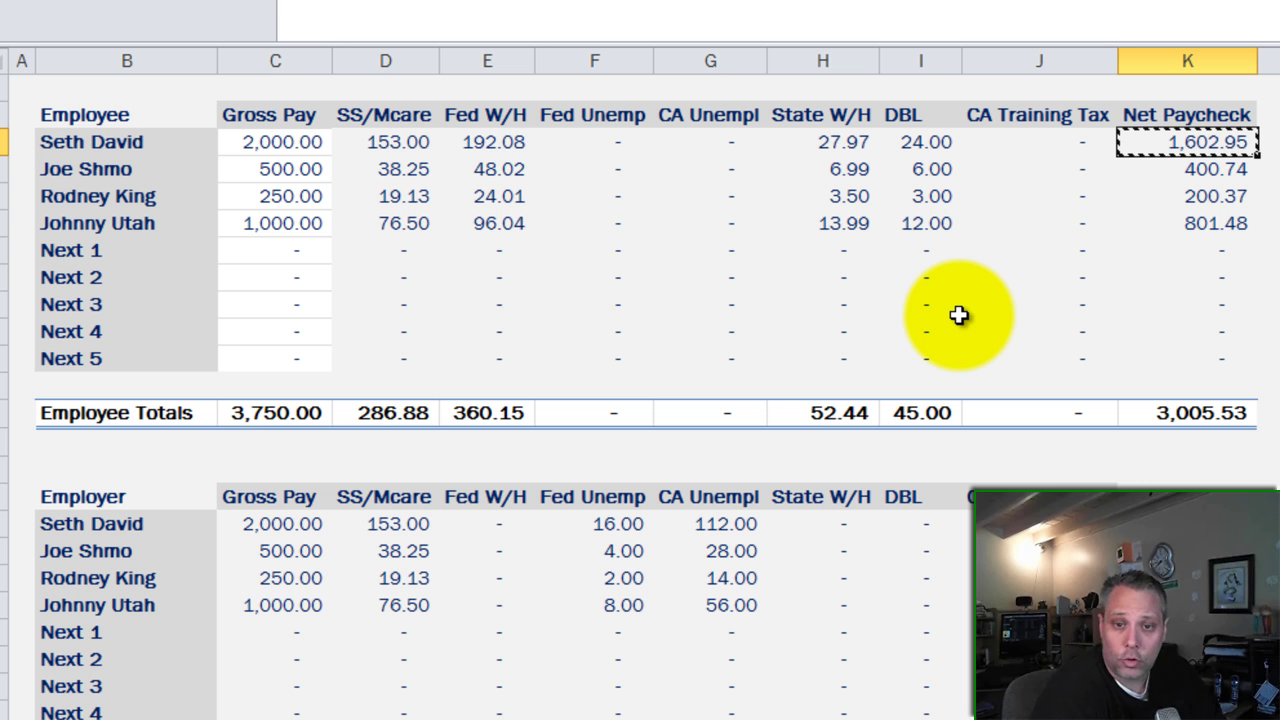
key(Left)
key(Left)
key(Left)
key(Left)
key(Left)
key(Left)
key(Left)
key(Left)
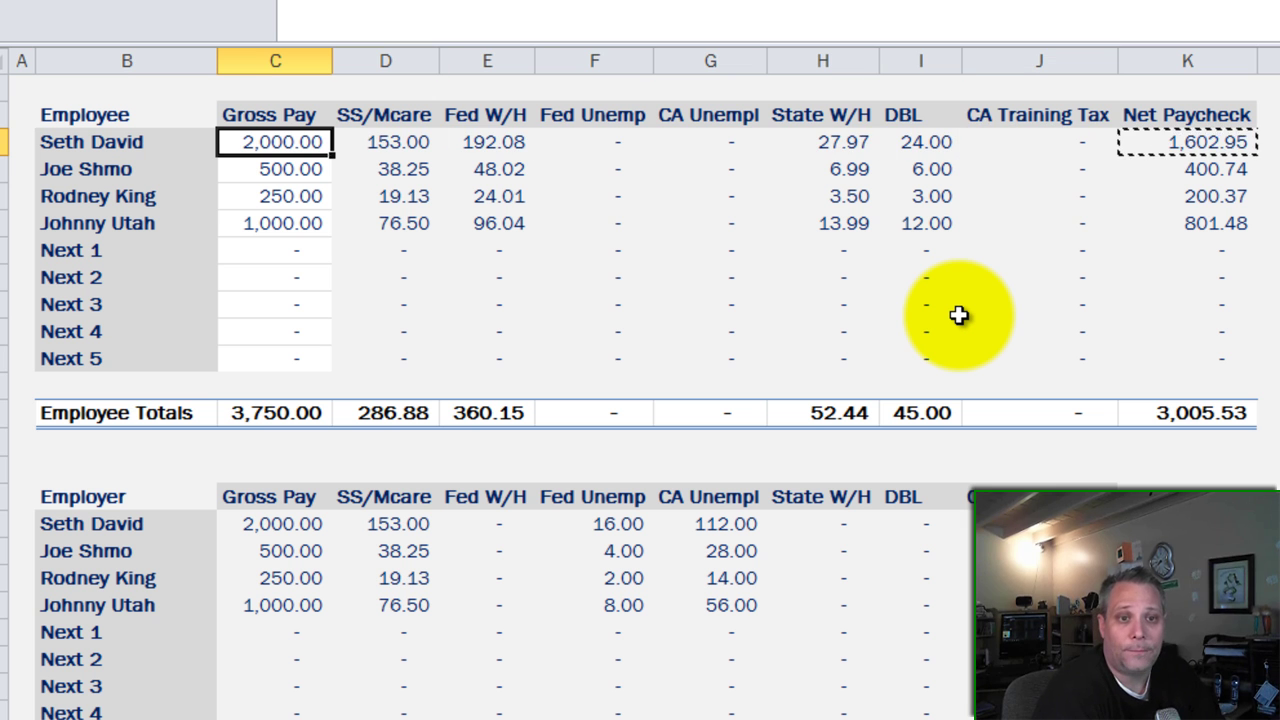
key(alt+Tab)
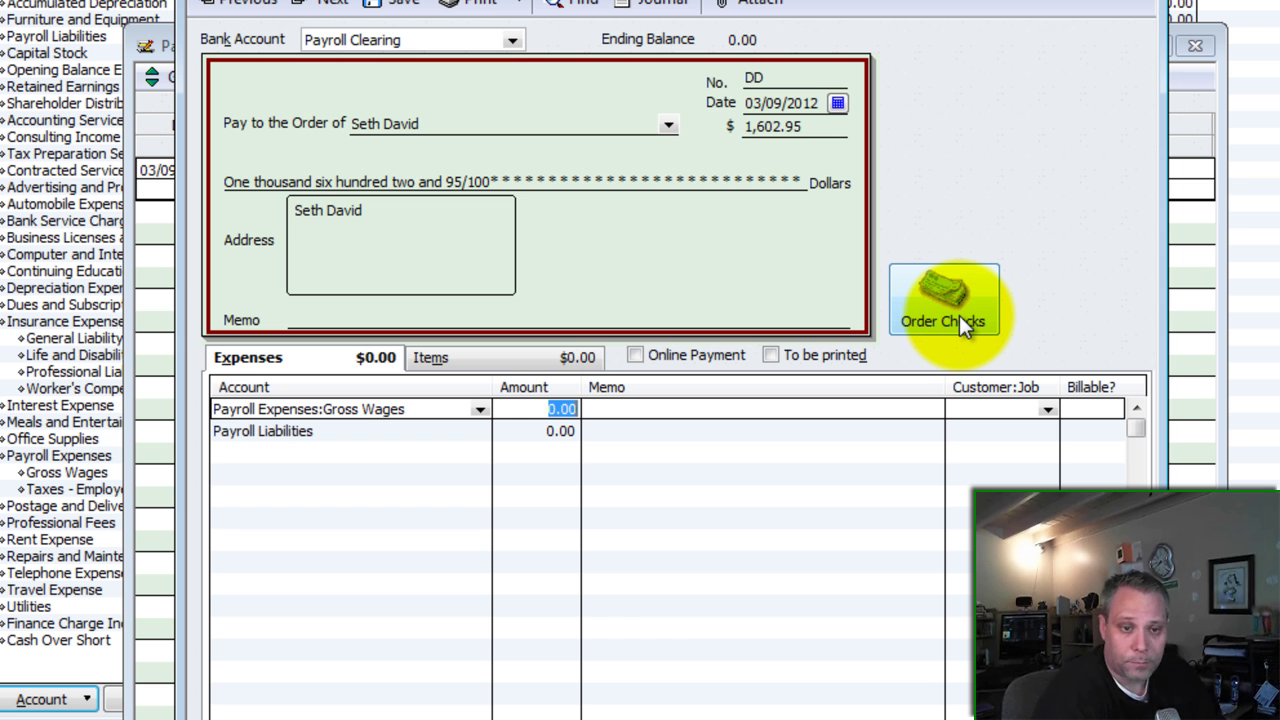
text(2,000.00)
key(Down)
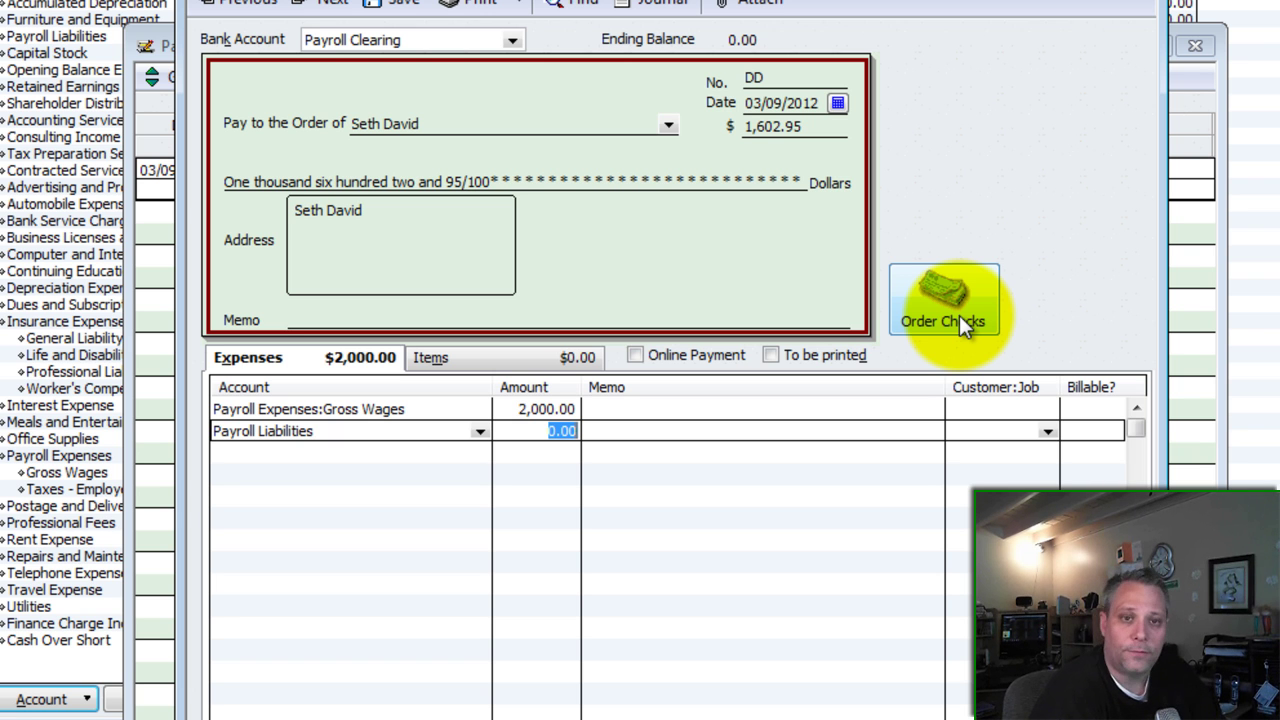
Set the check's Payroll Liabilities expense line to the balancing amount of -397.05.
key(Down)
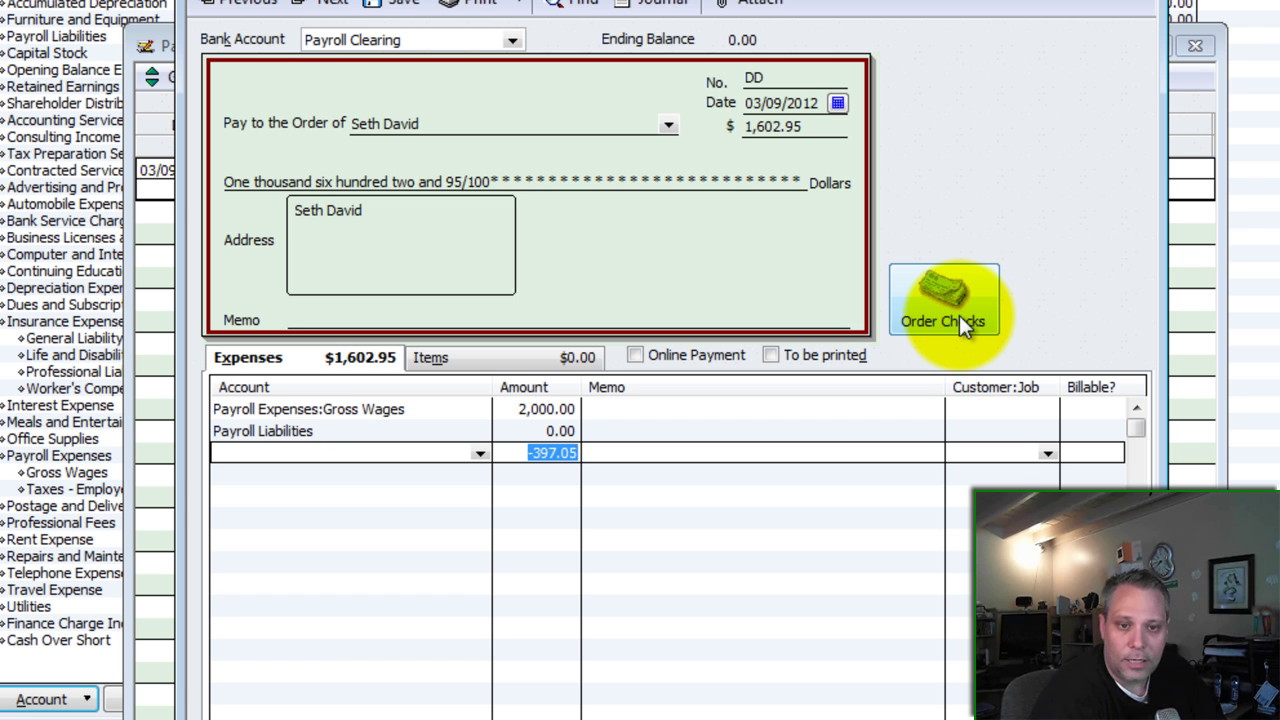
key(BackSpace)
key(Up)
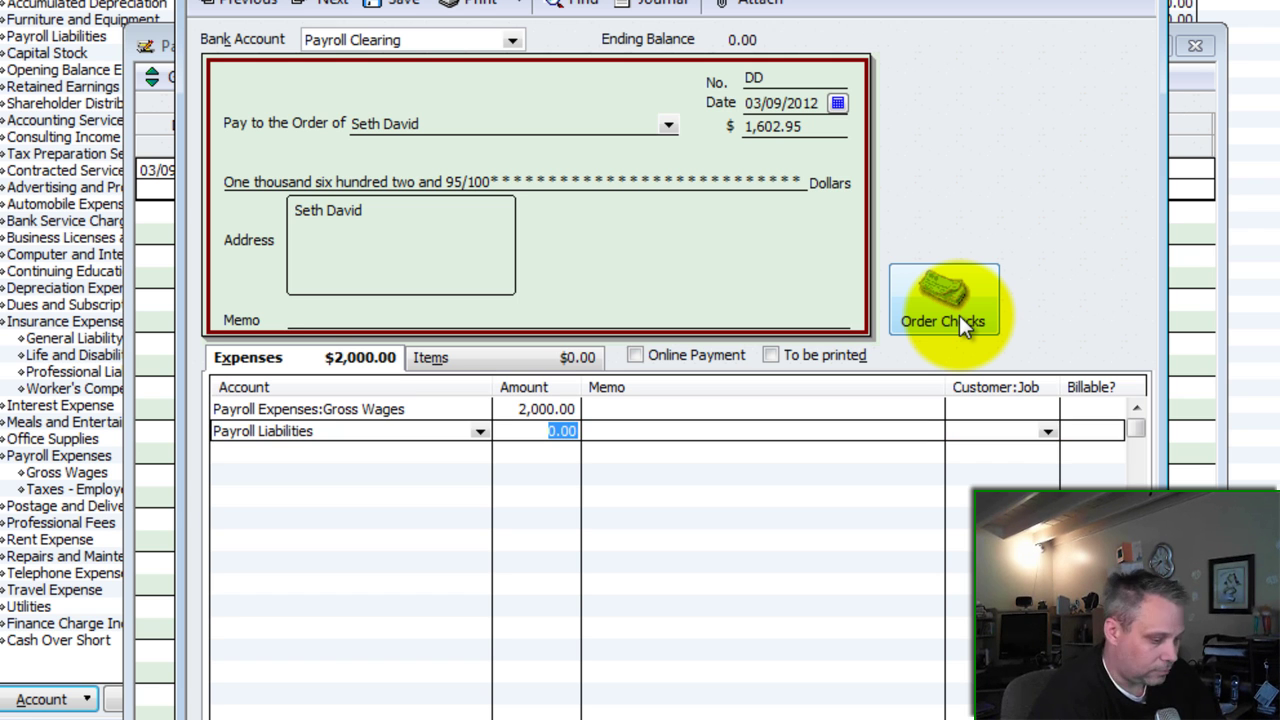
text(-397.05)
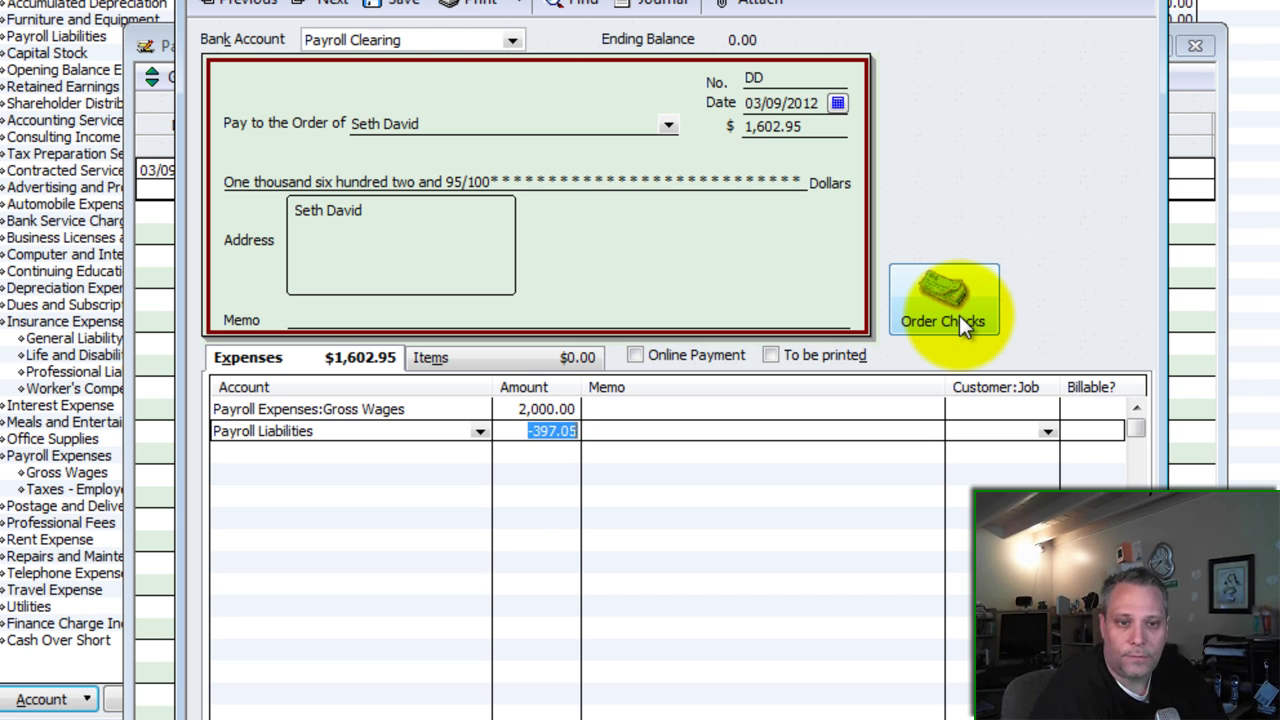
key(Up)
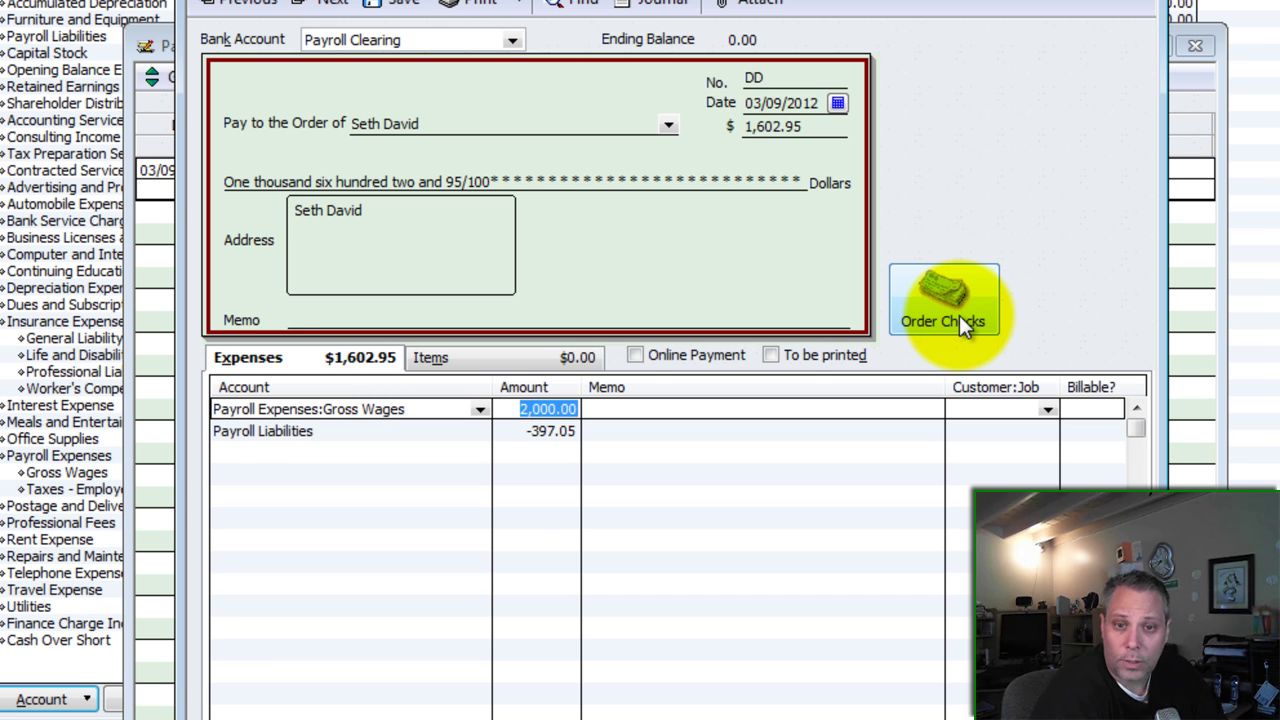
Review the accounts and amounts on the check's Gross Wages and Payroll Liabilities lines against the expenses total.
click(505, 409)
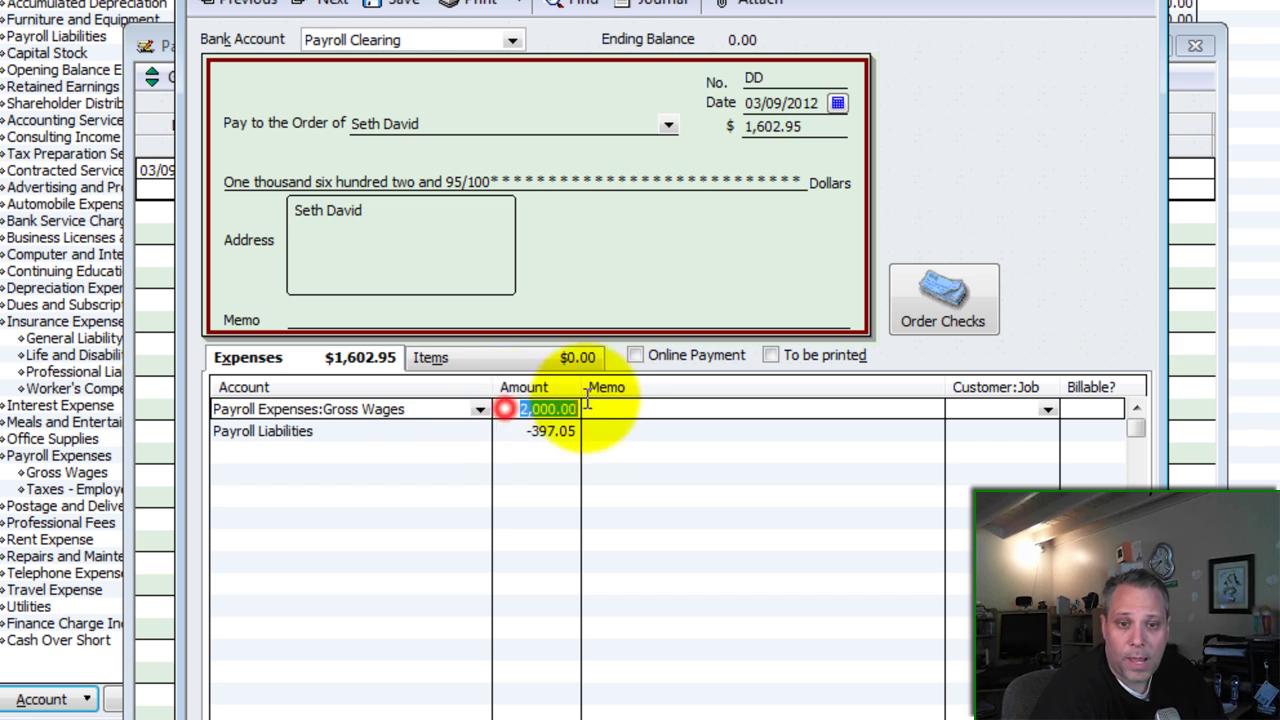
click(440, 409)
click(481, 412)
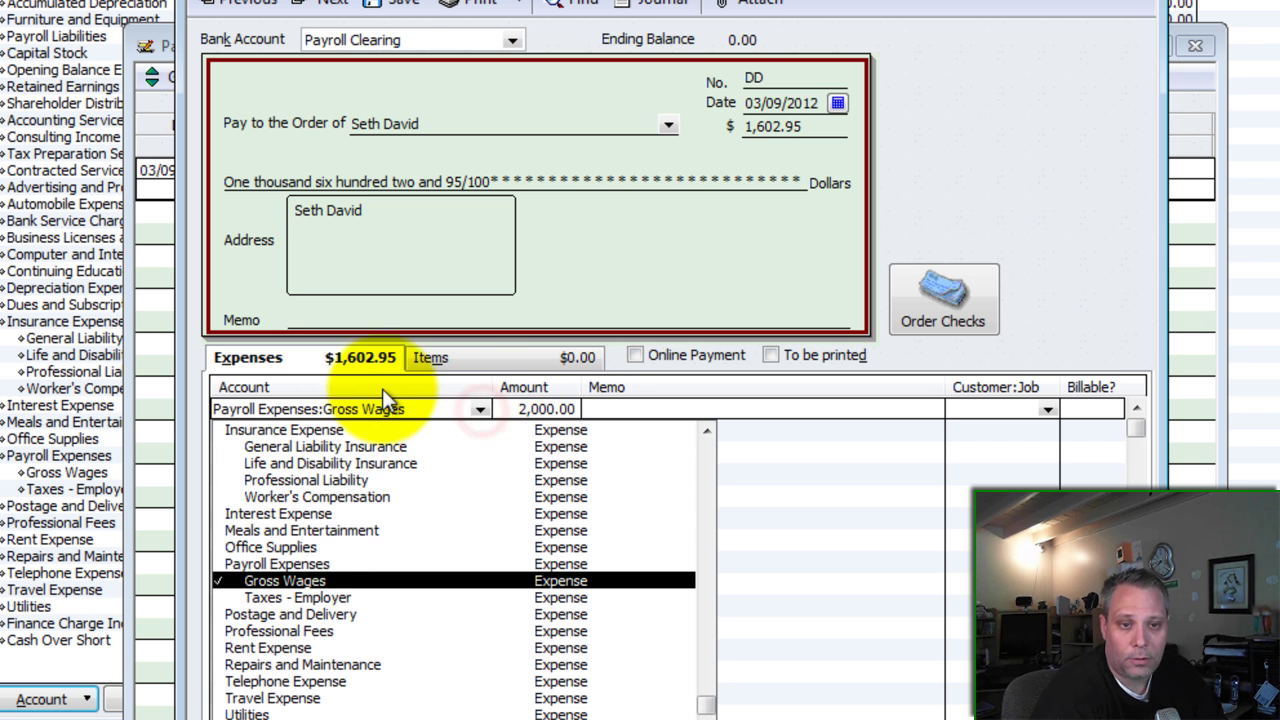
click(408, 406)
click(370, 431)
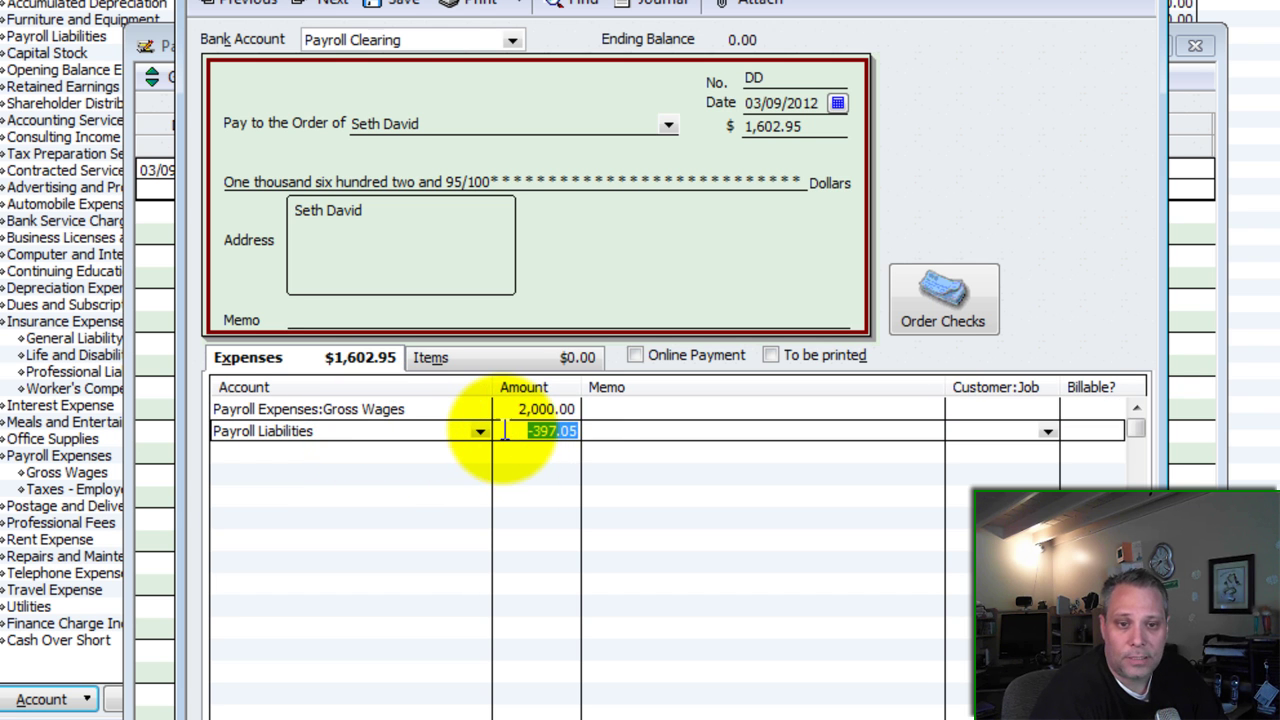
drag(503, 431, 578, 430)
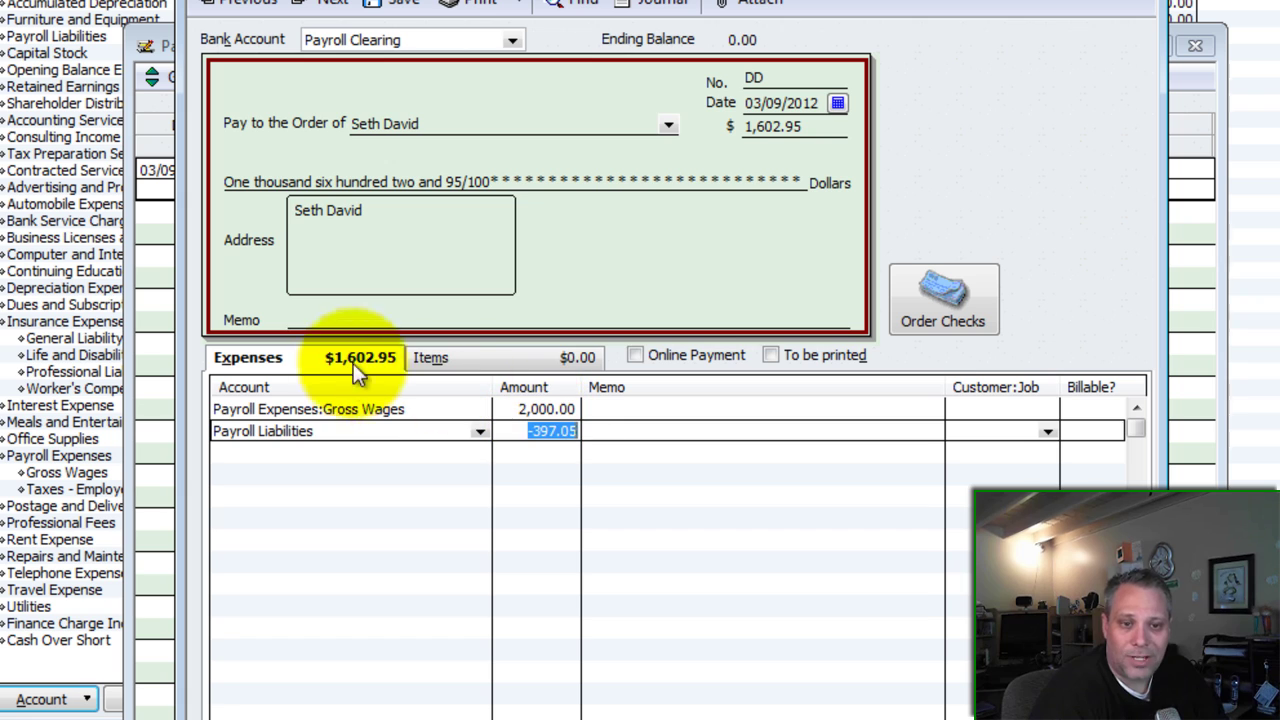
click(349, 426)
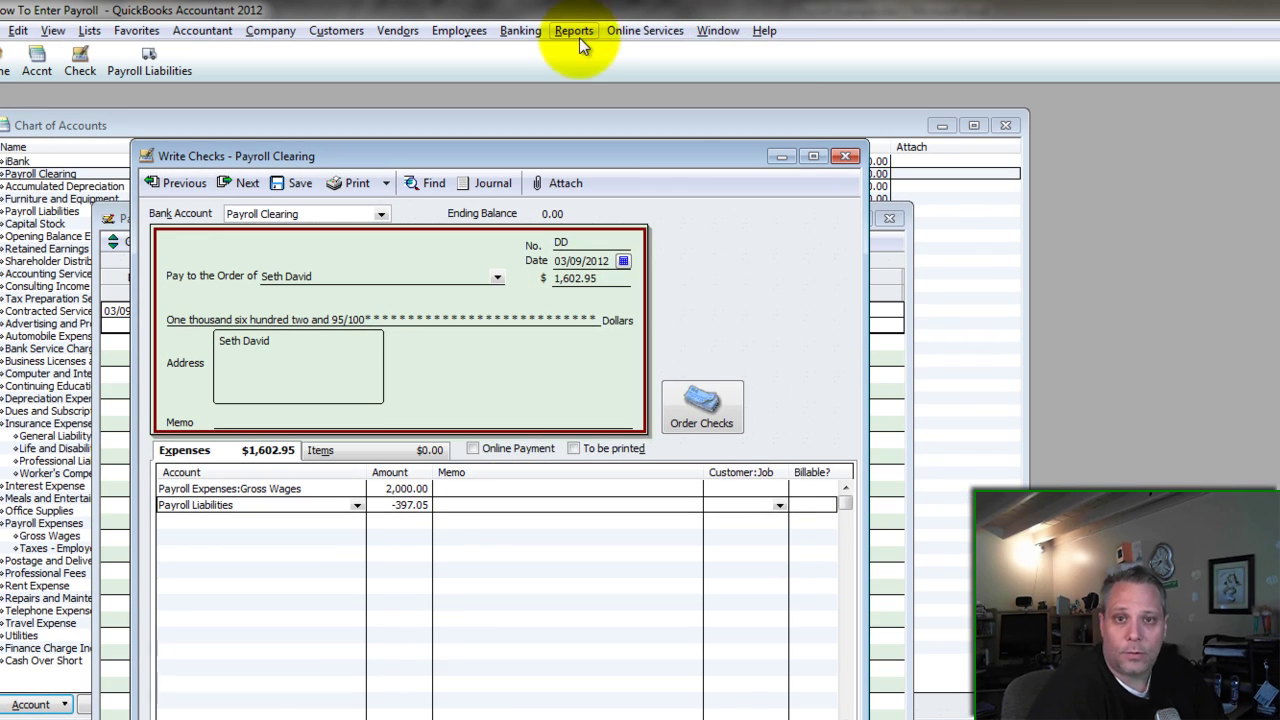
Open the standard Balance Sheet report and move the check window away from it.
click(589, 11)
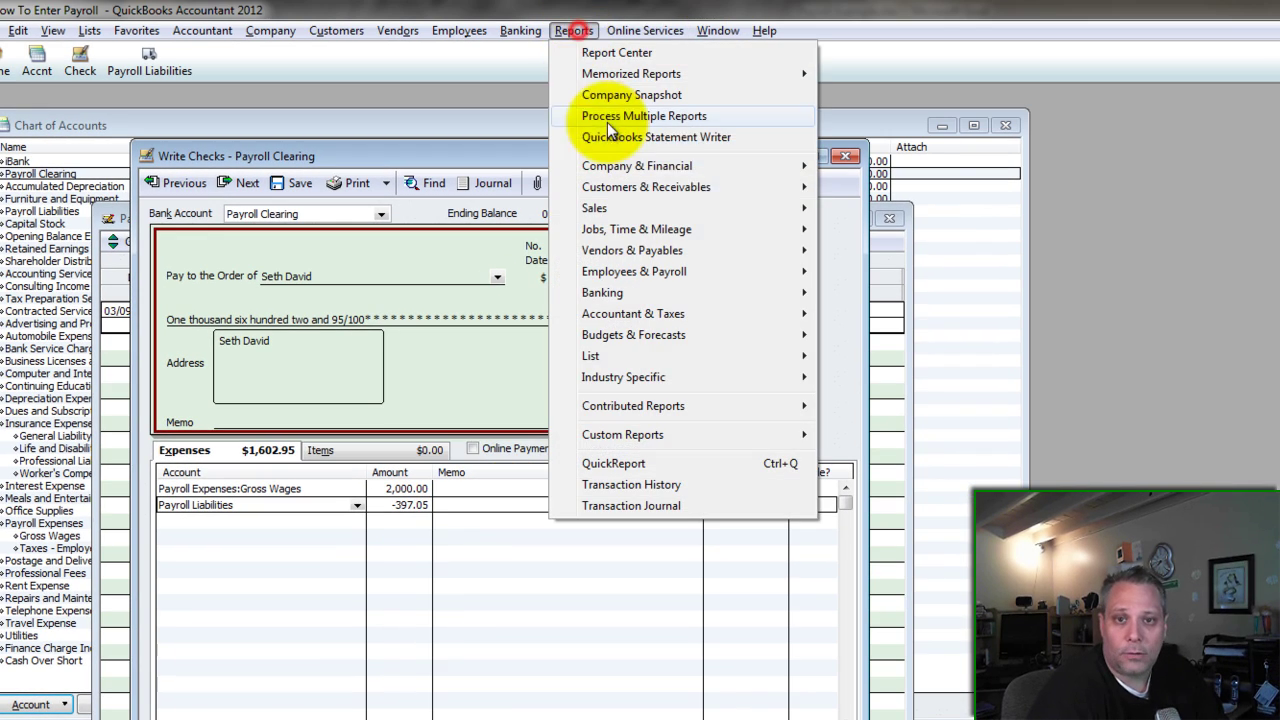
click(709, 150)
click(915, 427)
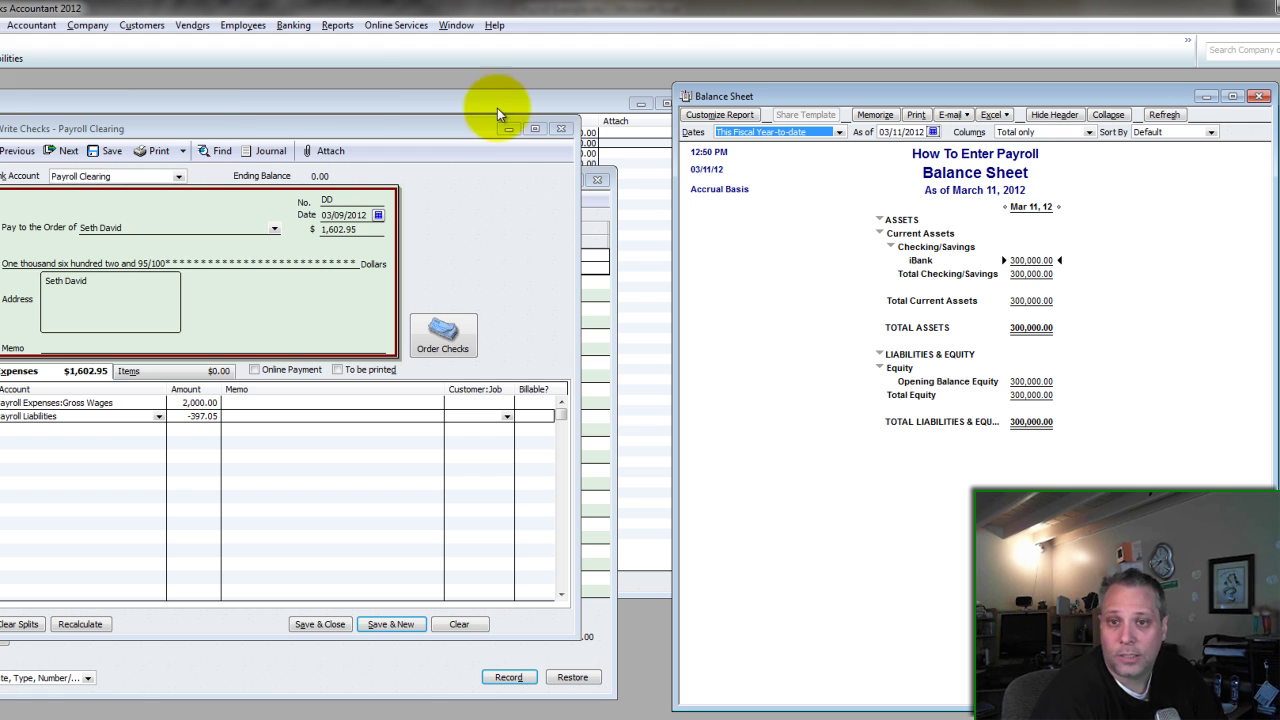
drag(216, 129, 87, 135)
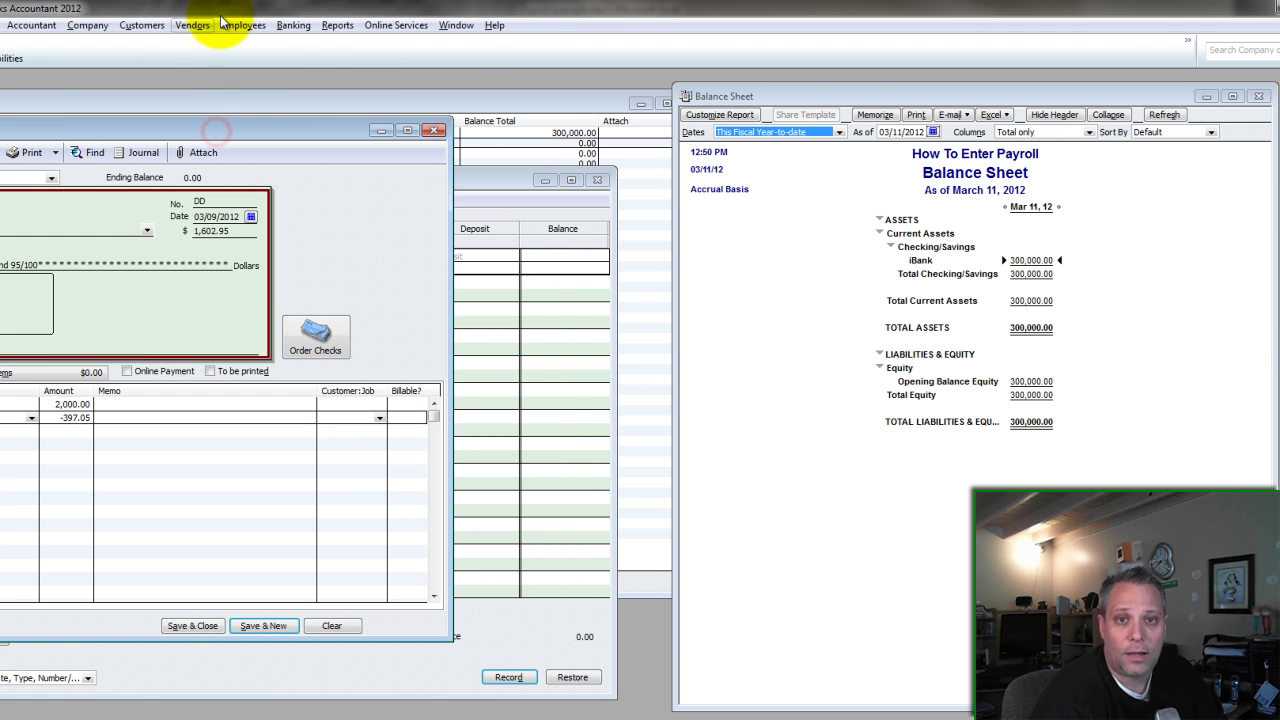
Open the standard Profit & Loss report and set its date range to All.
click(337, 25)
mouse_move(391, 134)
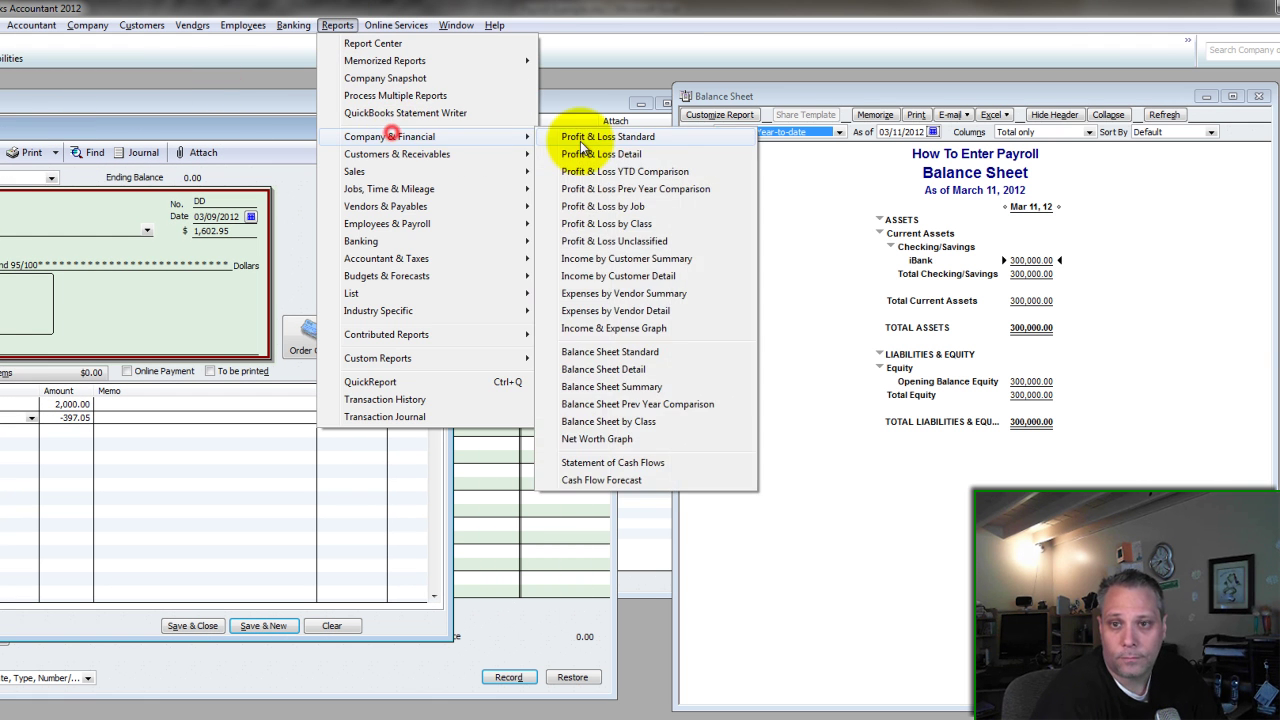
click(585, 137)
key(a)
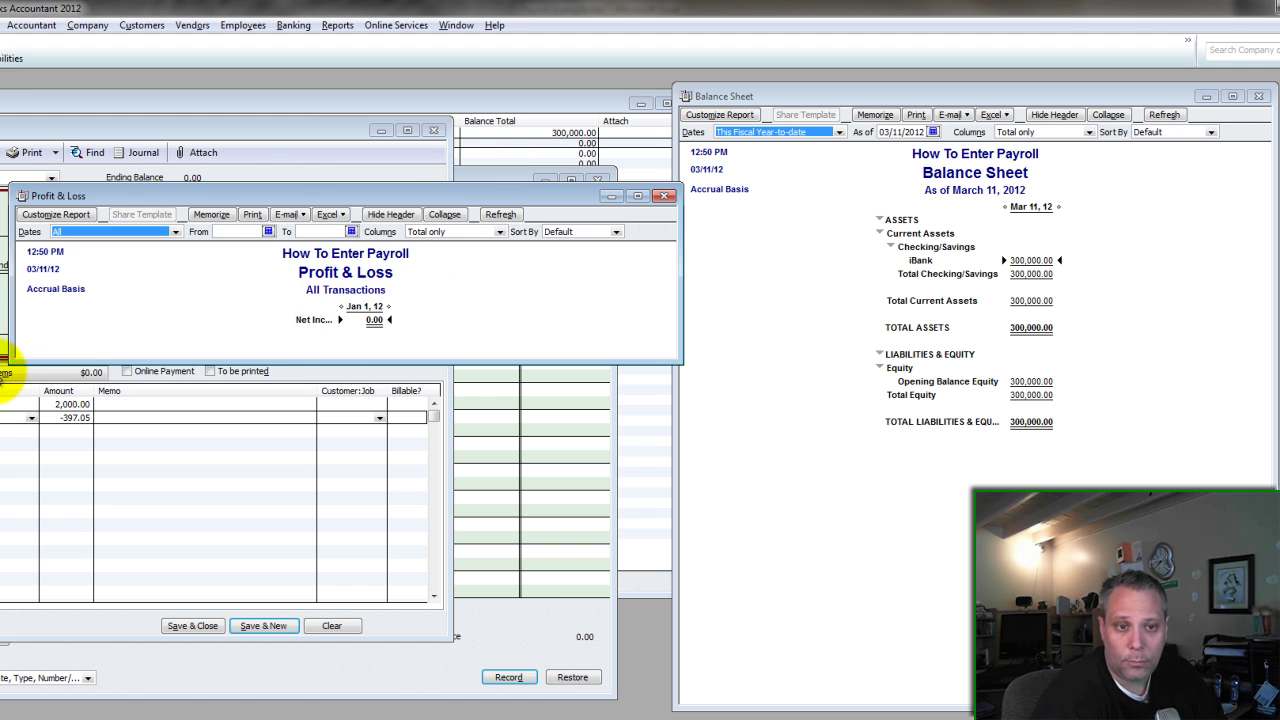
Resize and arrange the Profit & Loss report beside the Balance Sheet, keeping the check's amounts in view.
drag(16, 361, 76, 688)
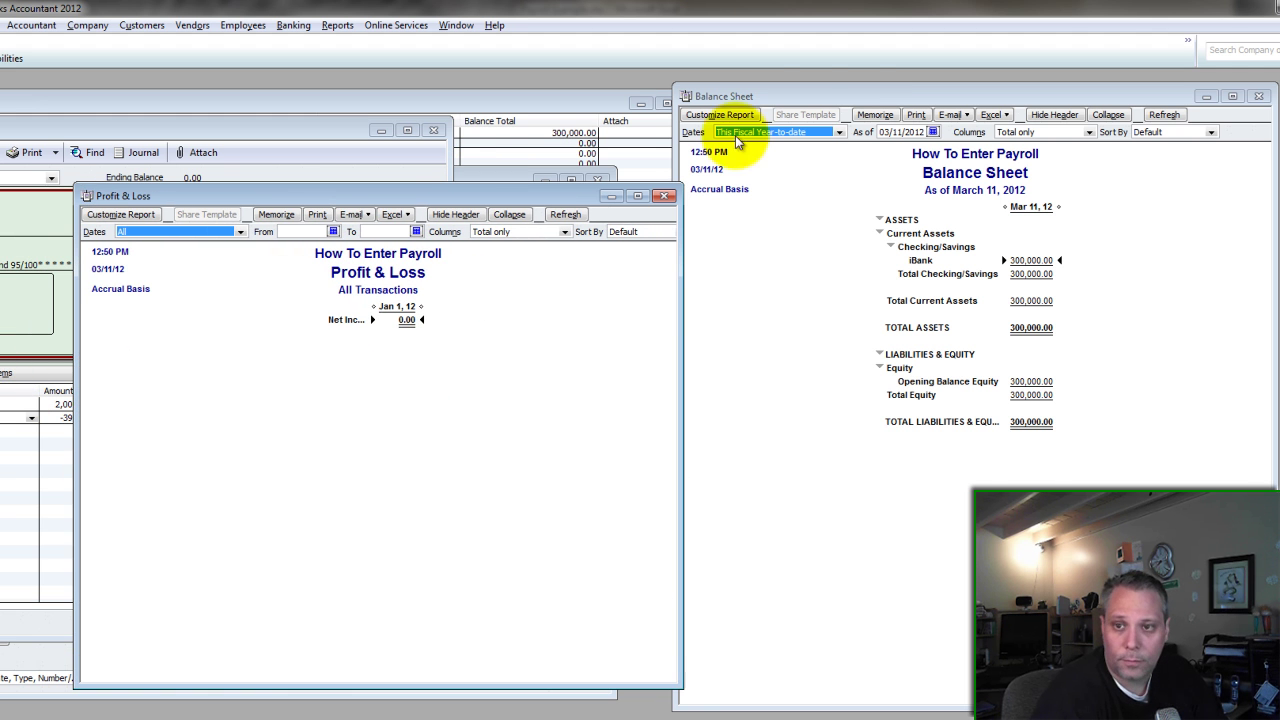
drag(806, 98, 881, 100)
drag(477, 198, 561, 101)
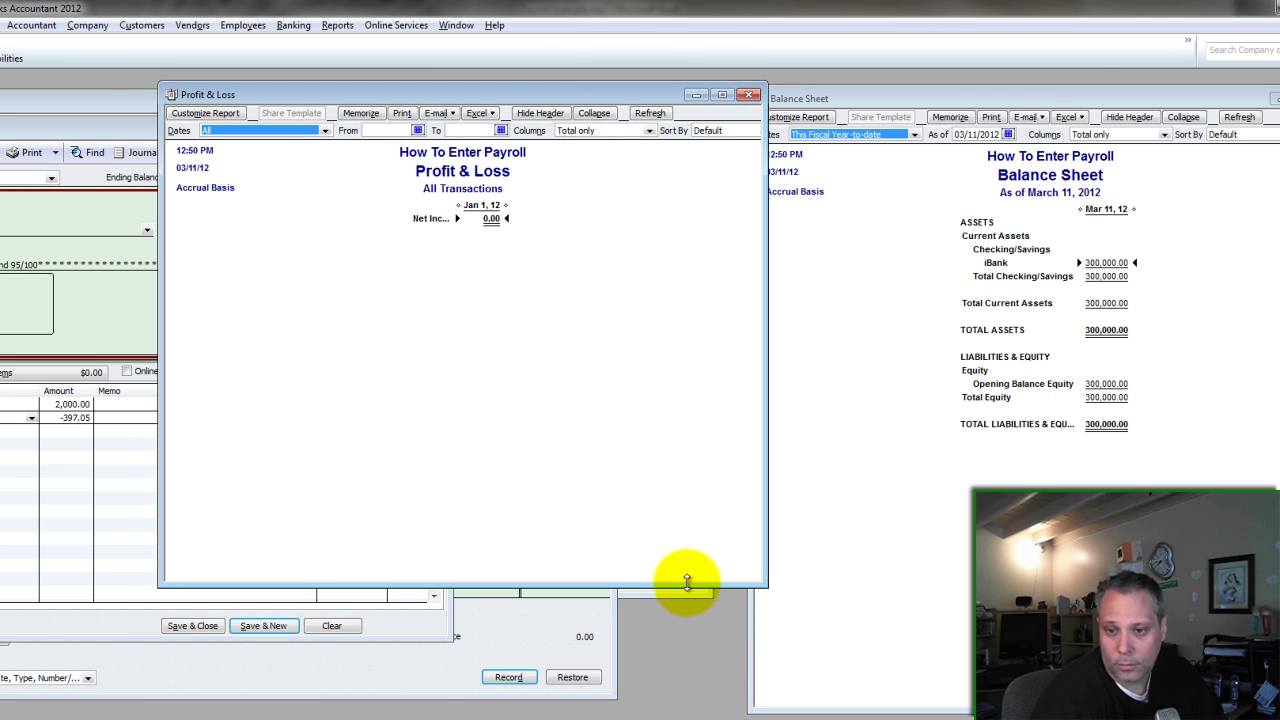
drag(687, 586, 700, 710)
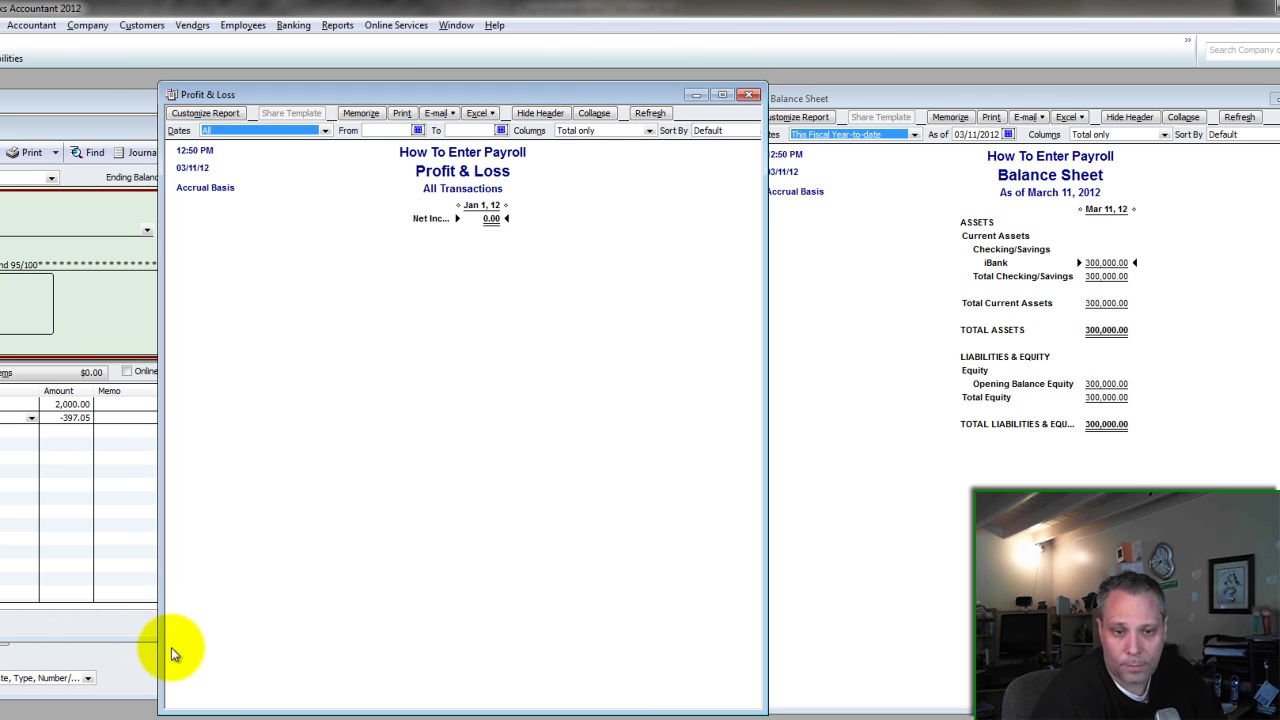
drag(157, 649, 376, 659)
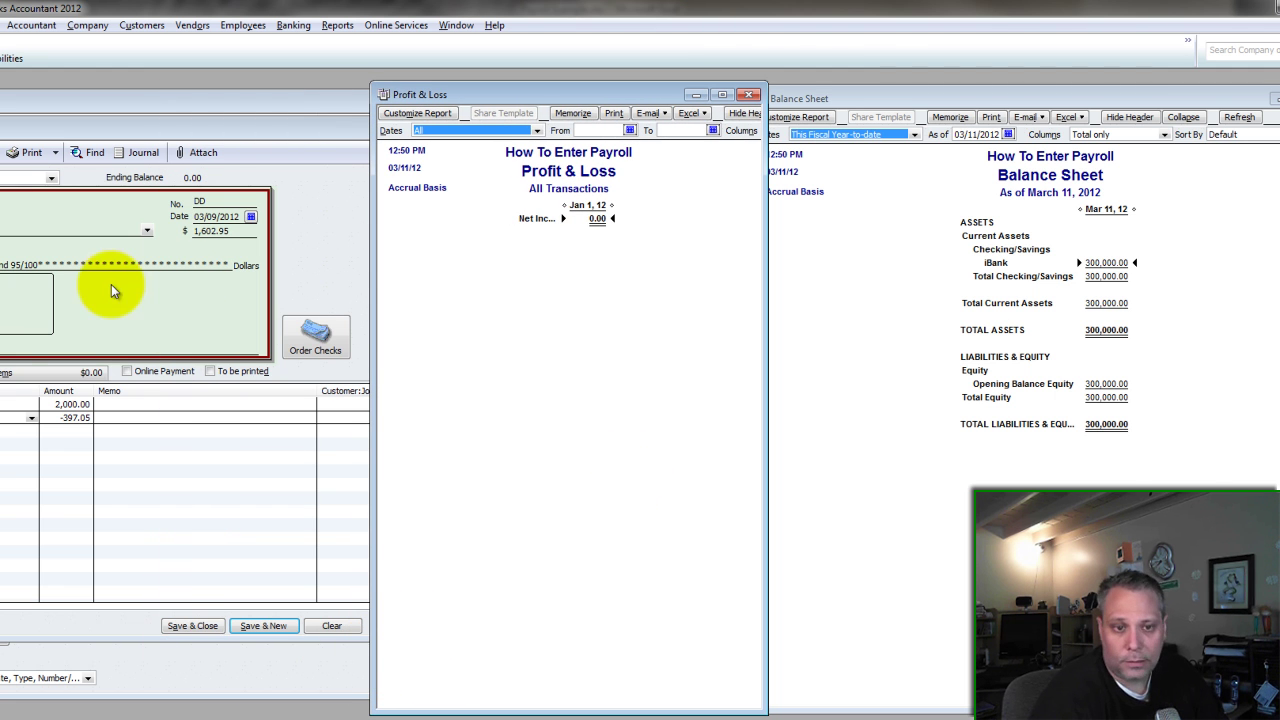
Save and close the first employee's check, and examine its effect on the Profit & Loss and Balance Sheet reports.
click(1112, 330)
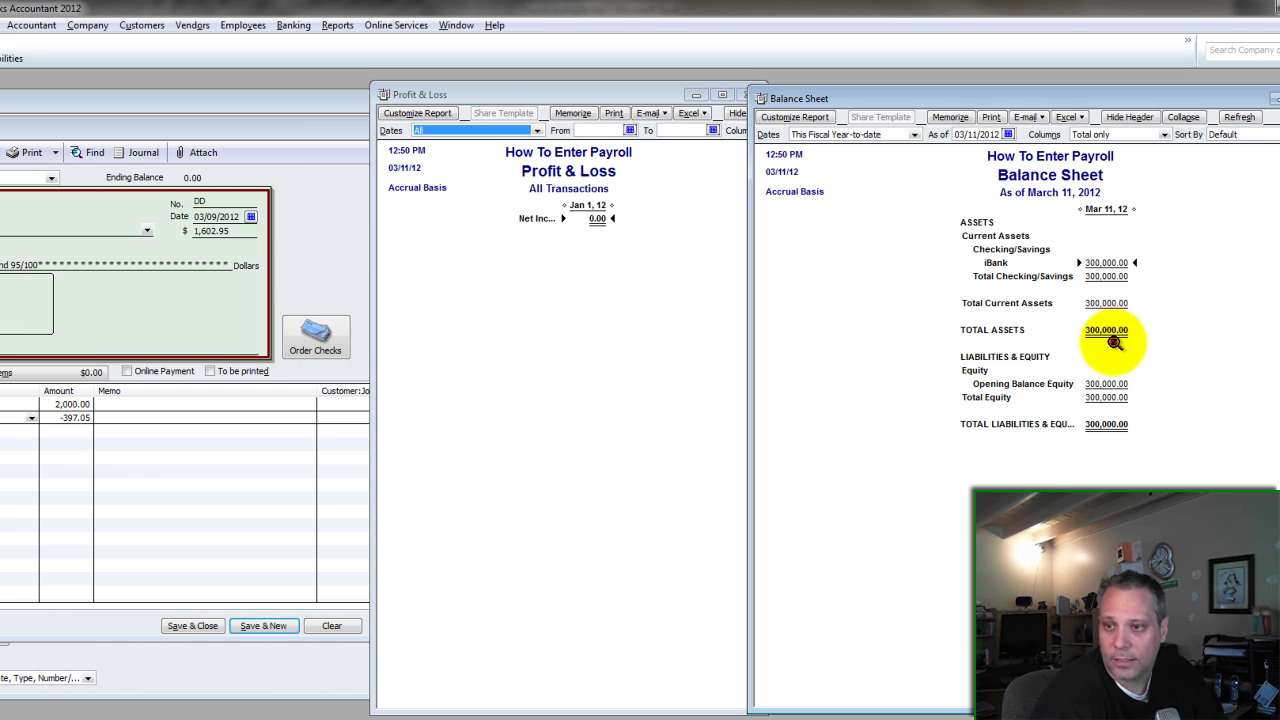
click(194, 626)
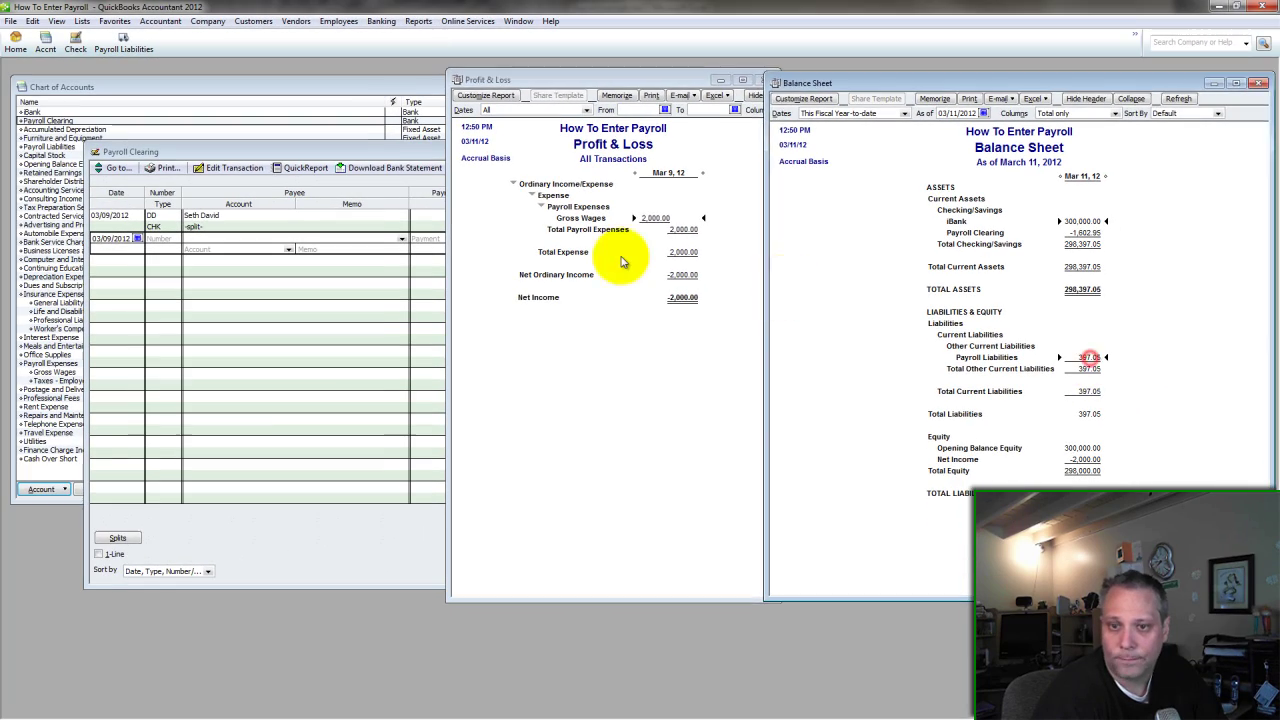
click(576, 305)
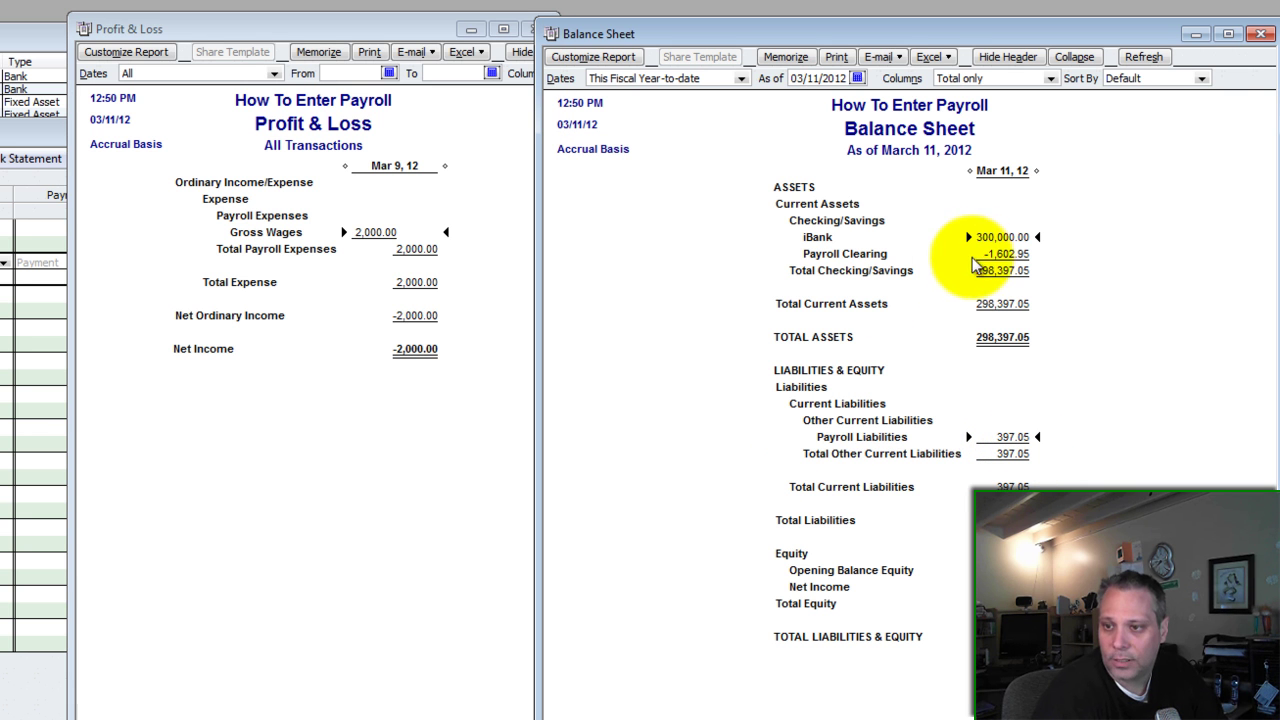
click(1003, 254)
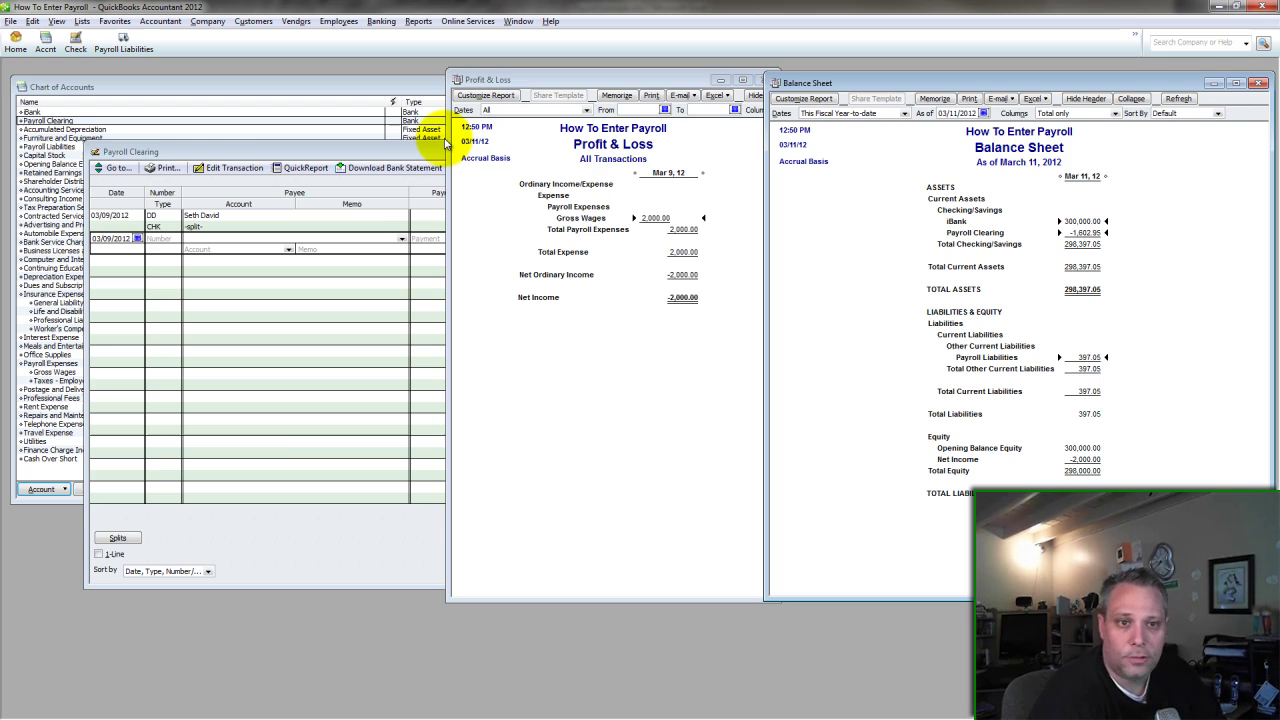
Start another check from the Payroll Clearing account numbered DD, with the second employee on the payroll sheet as payee.
click(446, 145)
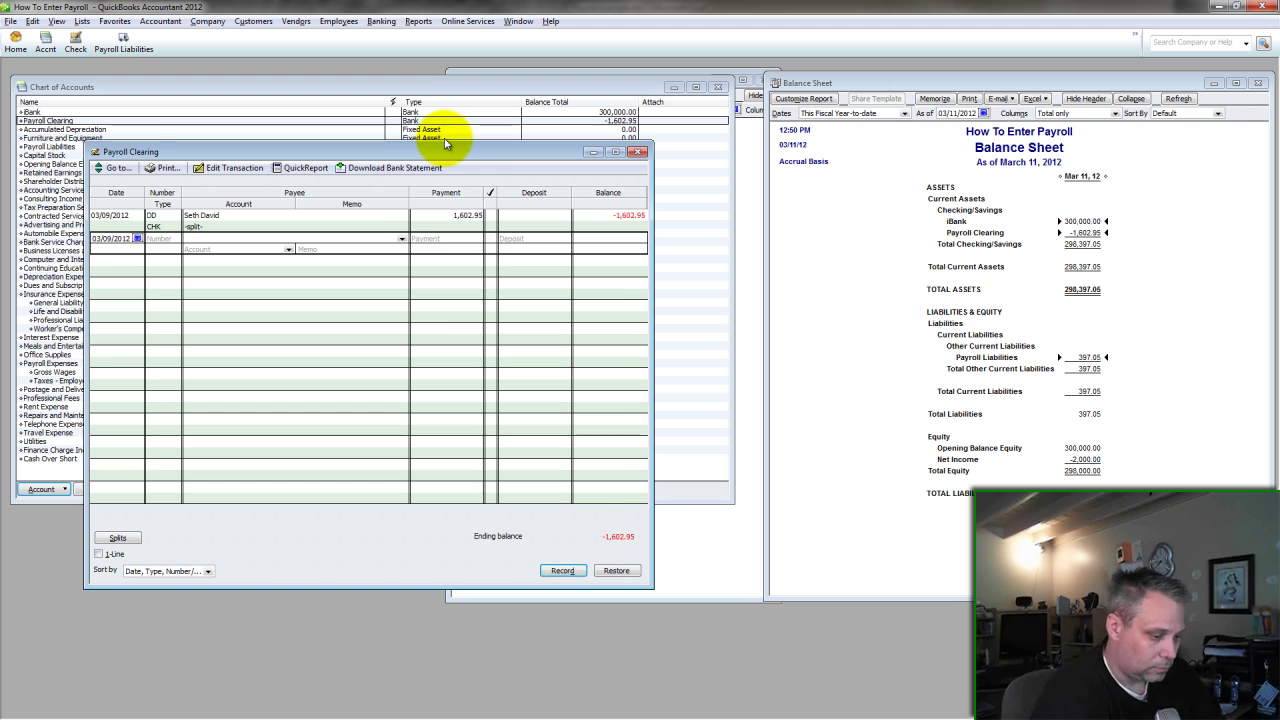
key(ctrl+w)
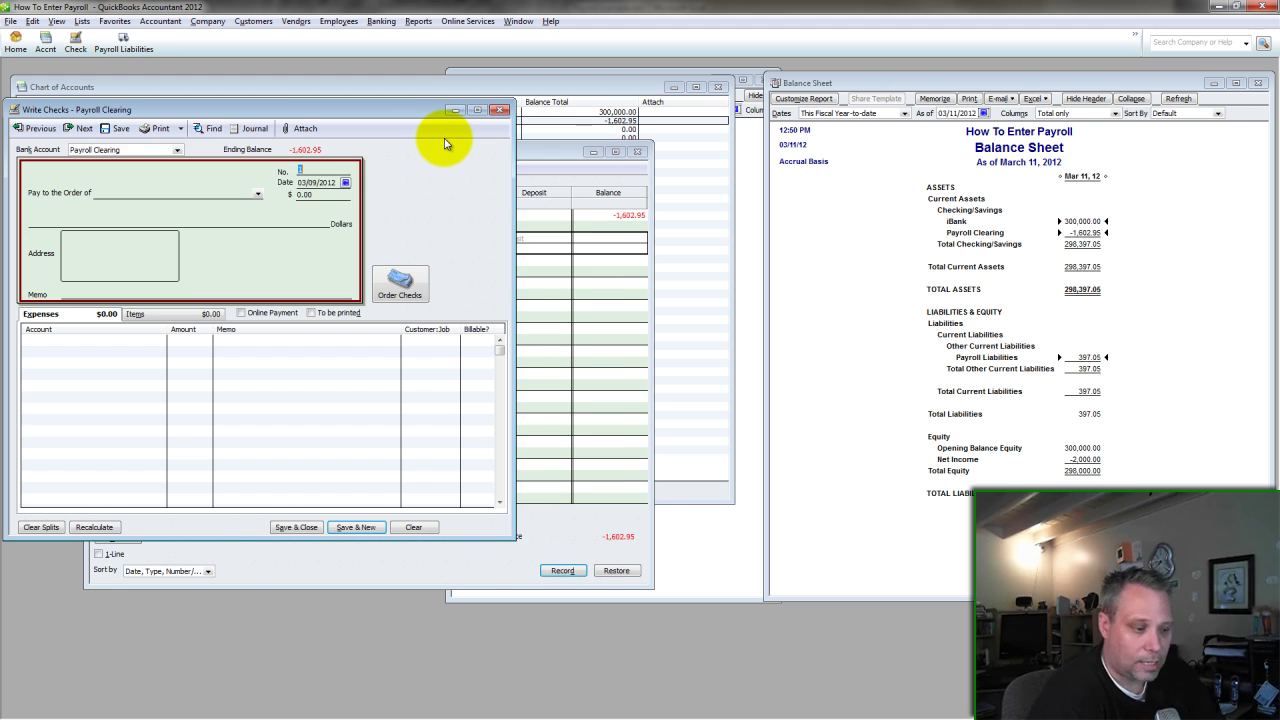
text(DD)
key(Tab)
key(Tab)
text(Joe)
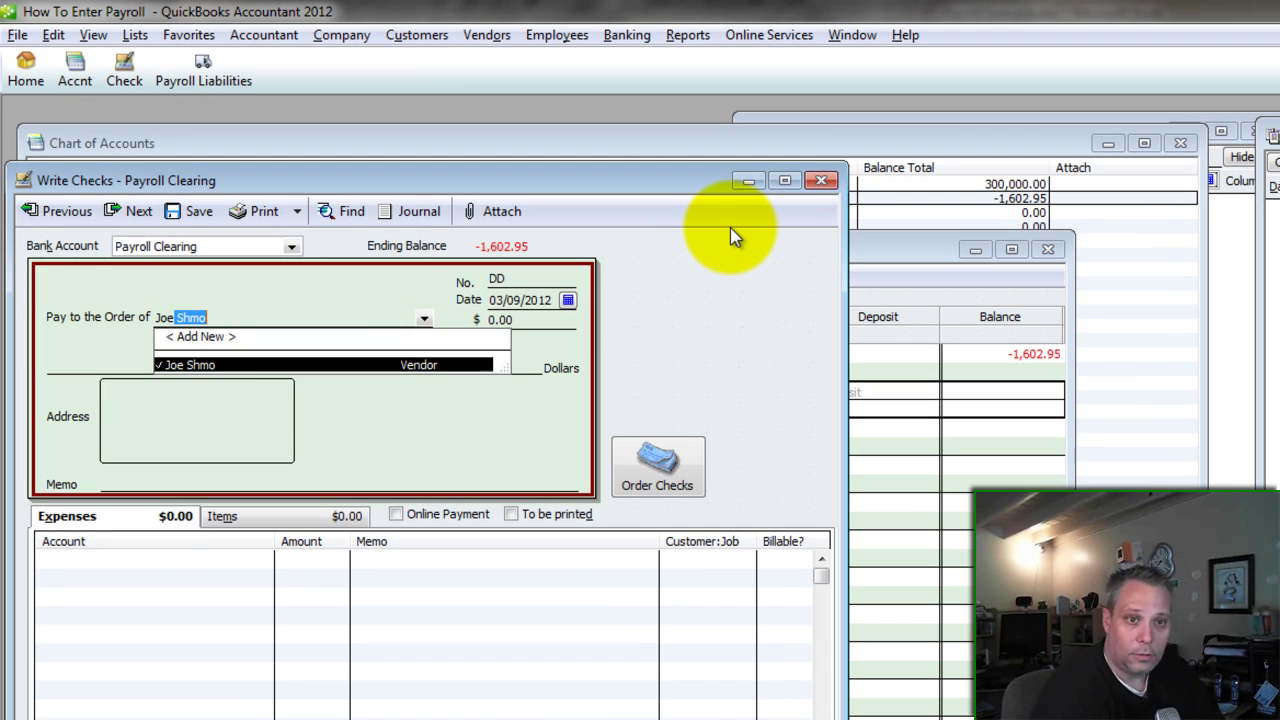
key(Tab)
Enter the second employee's net paycheck of 400.74 as the check amount and proceed past the address and memo.
key(Tab)
key(Tab)
key(Tab)
key(Tab)
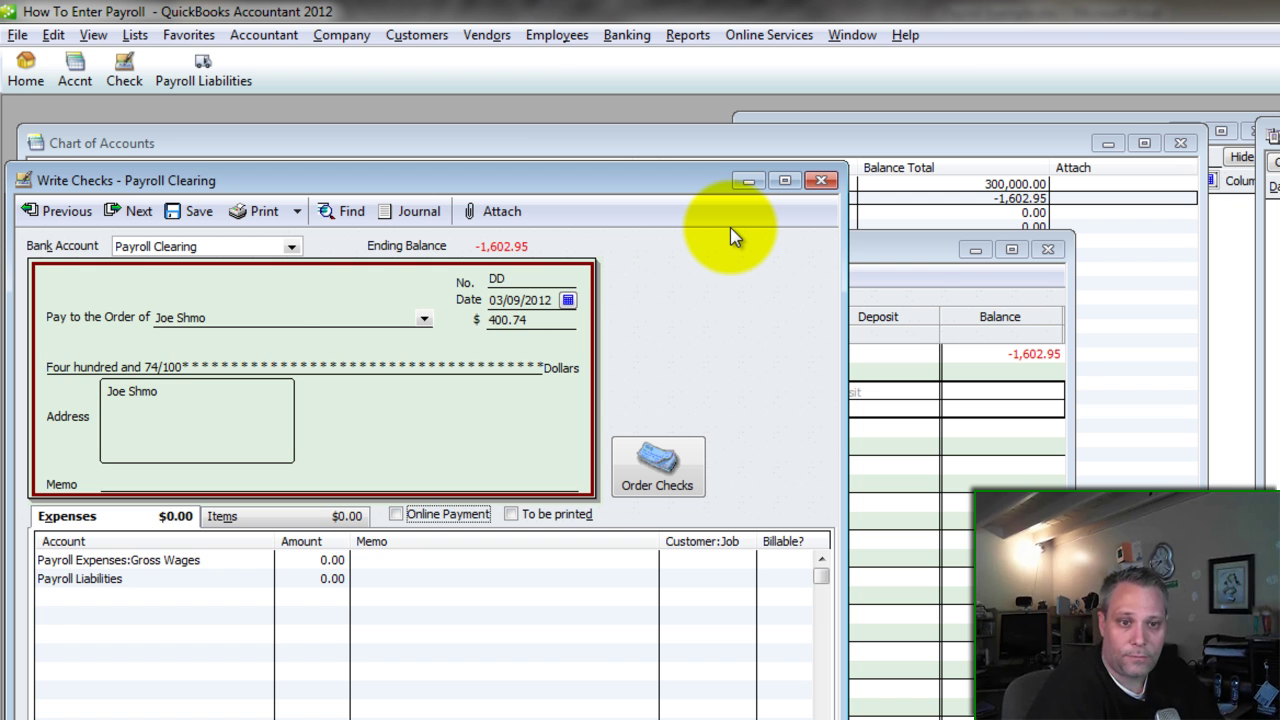
Copy the second employee's gross pay of 500.00 from the Excel payroll sheet onto the check's Gross Wages line in QuickBooks.
key(alt+Tab)
key(ctrl+Left)
key(Right)
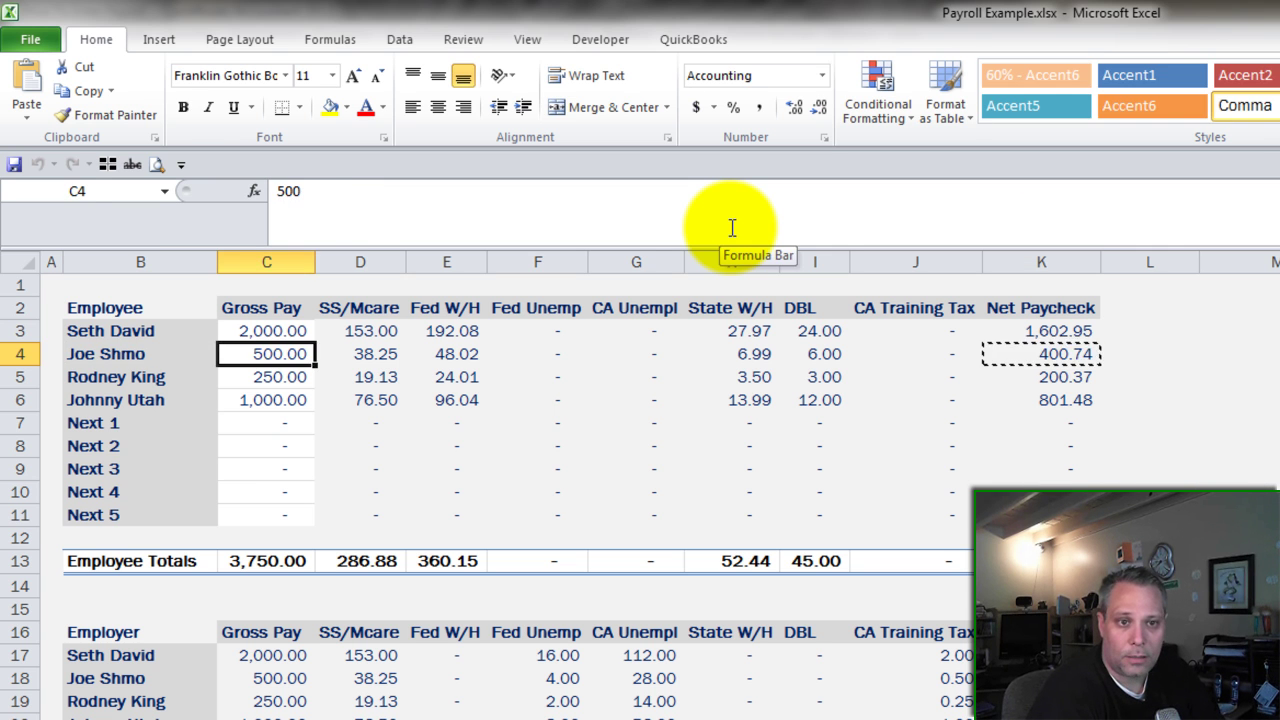
key(alt+Tab)
key(Down)
key(alt+Tab)
key(ctrl+c)
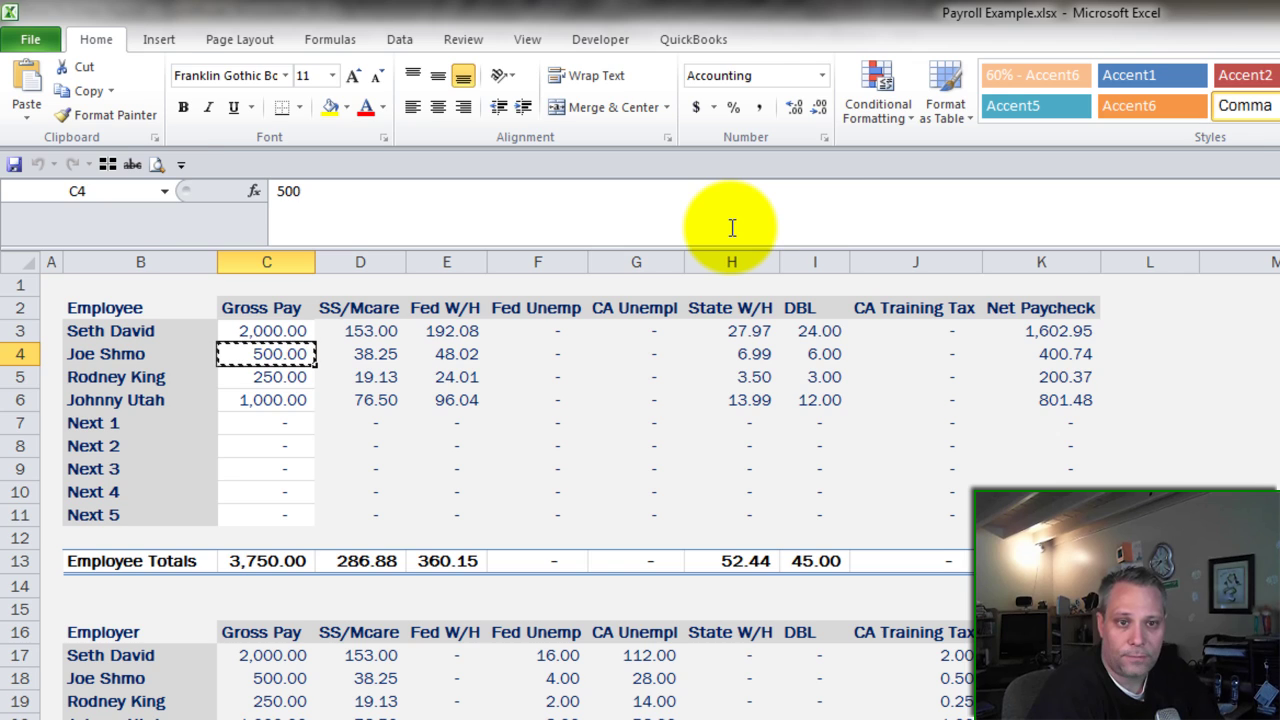
key(alt+Tab)
Set the Payroll Liabilities line to the balancing amount of -99.26 and save the check, starting a new one.
key(Down)
key(Up)
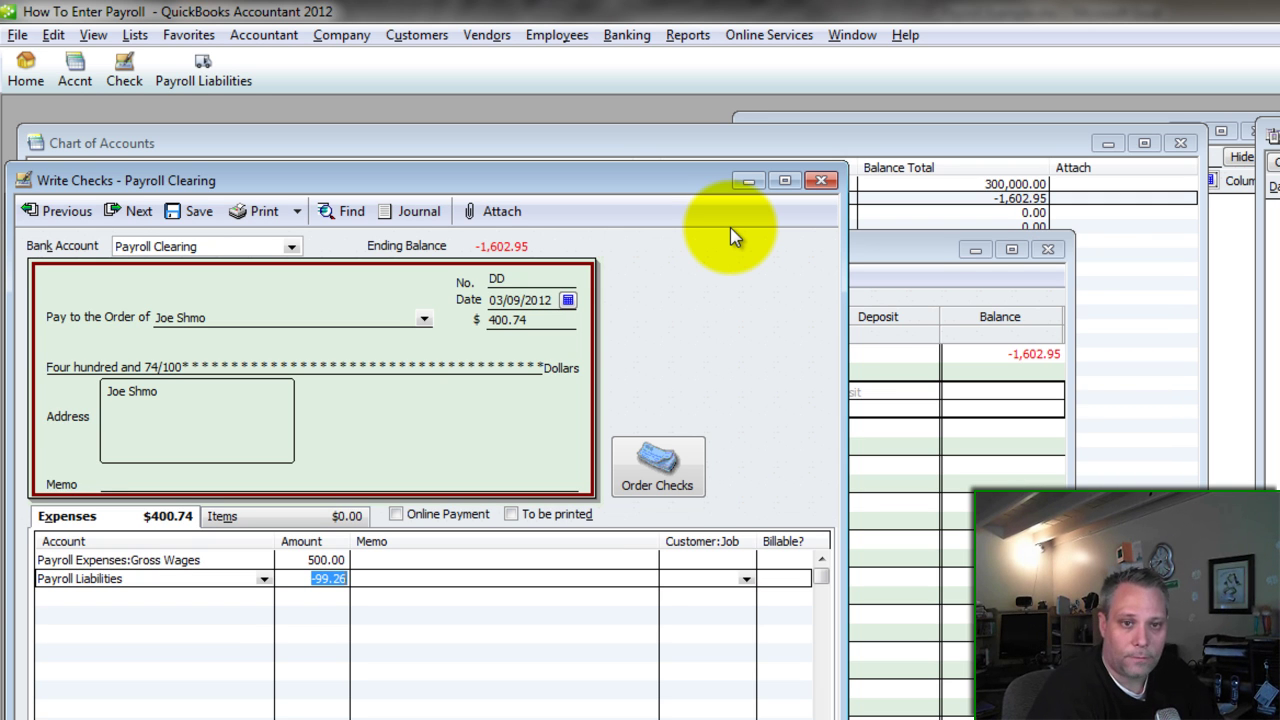
key(alt+s)
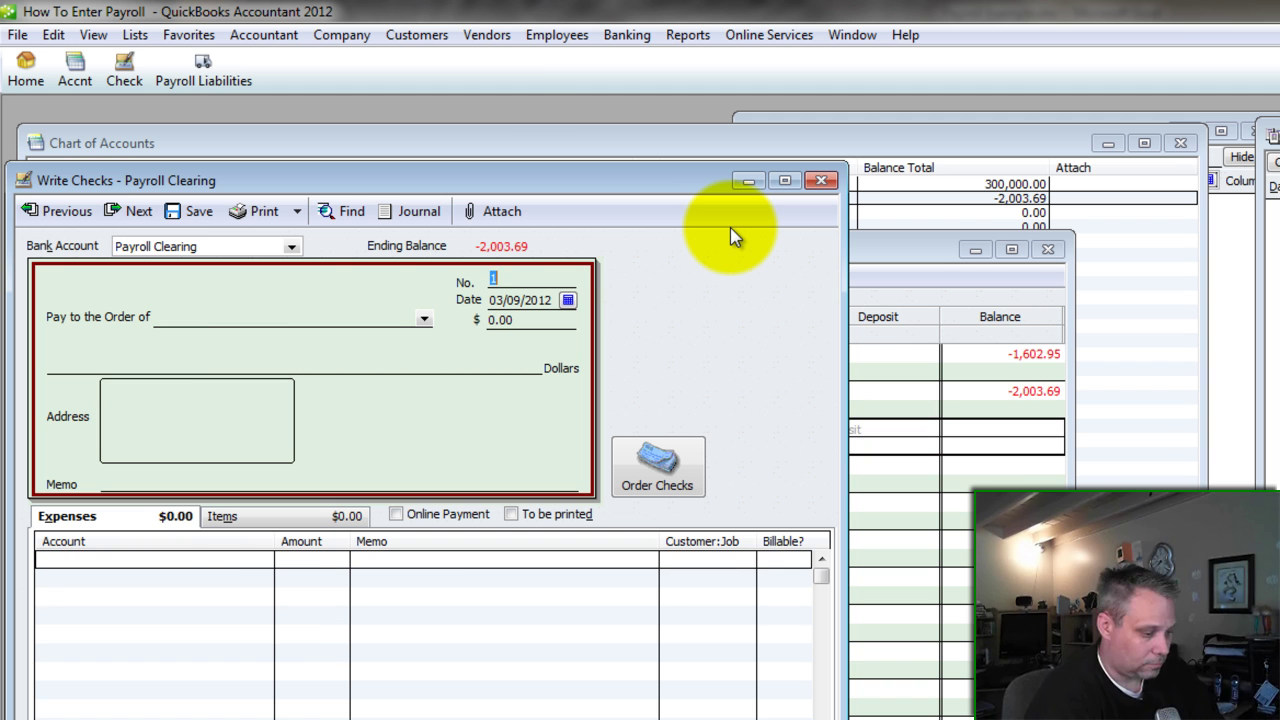
Number the new check DD and copy the third employee's net paycheck from the Excel payroll sheet.
text(D)
key(Tab)
key(Tab)
key(alt+Tab)
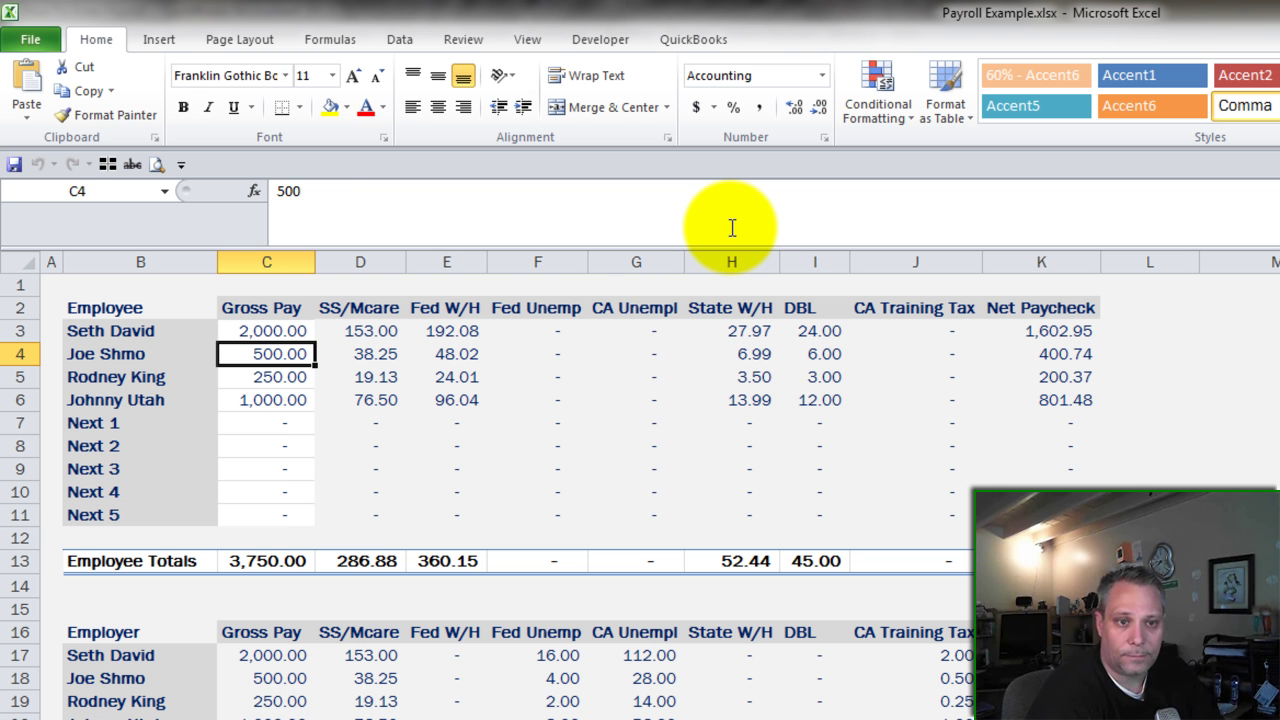
key(Down)
key(ctrl+Right)
key(ctrl+c)
key(alt+Tab)
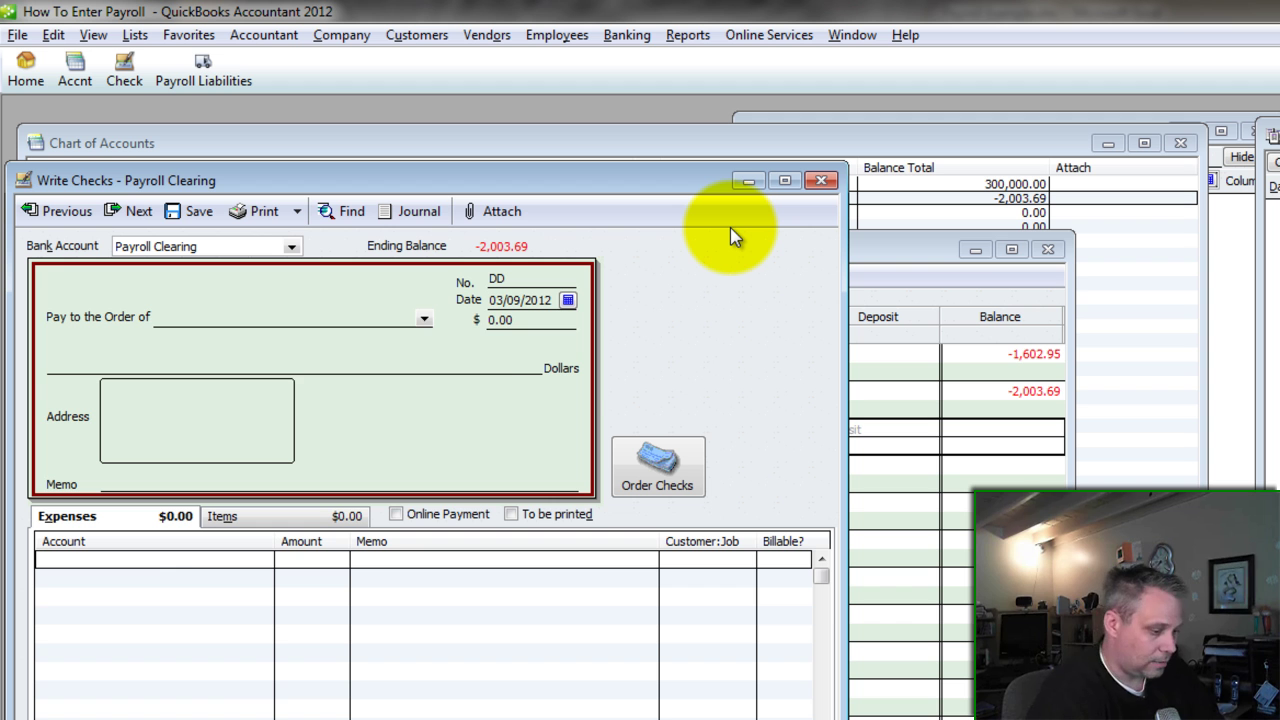
Fill the check with the third employee as payee and 200.37 as the amount, and proceed past the address and memo.
key(ctrl+v)
key(Tab)
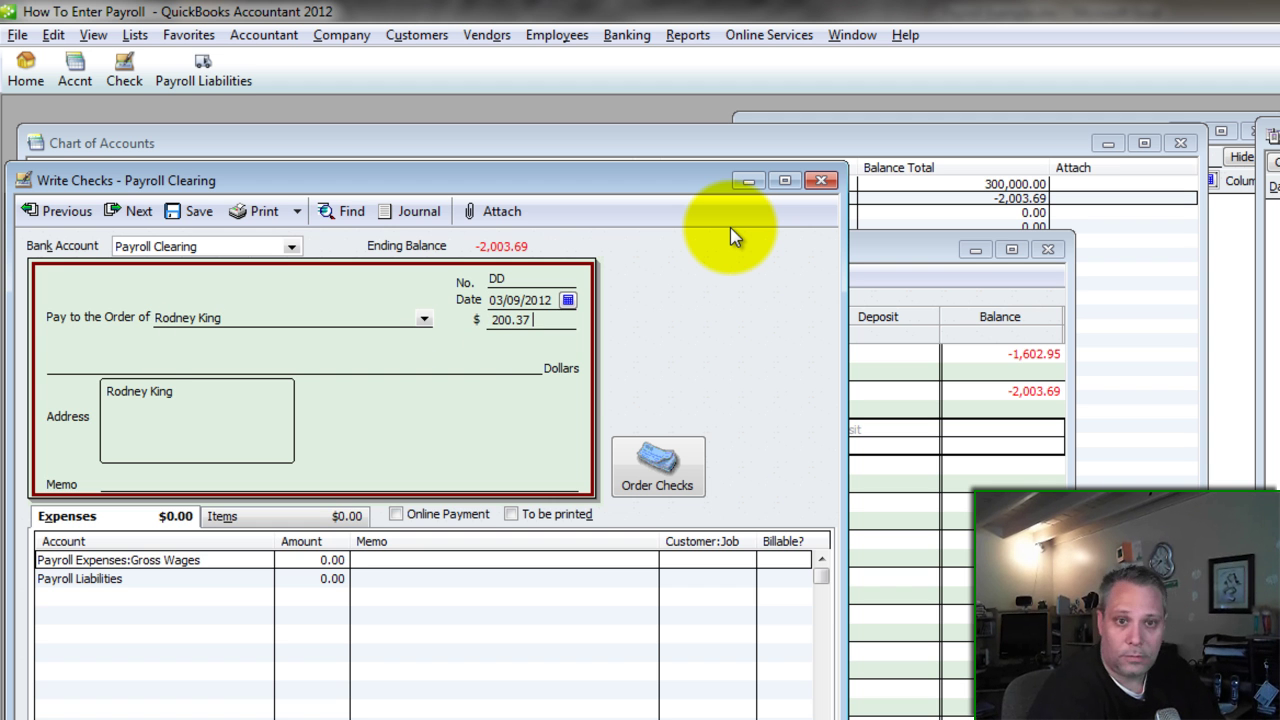
key(Tab)
key(Tab)
key(Tab)
Copy the third employee's gross pay of 250.00 from the Excel payroll sheet onto the check's Gross Wages line.
key(alt+Tab)
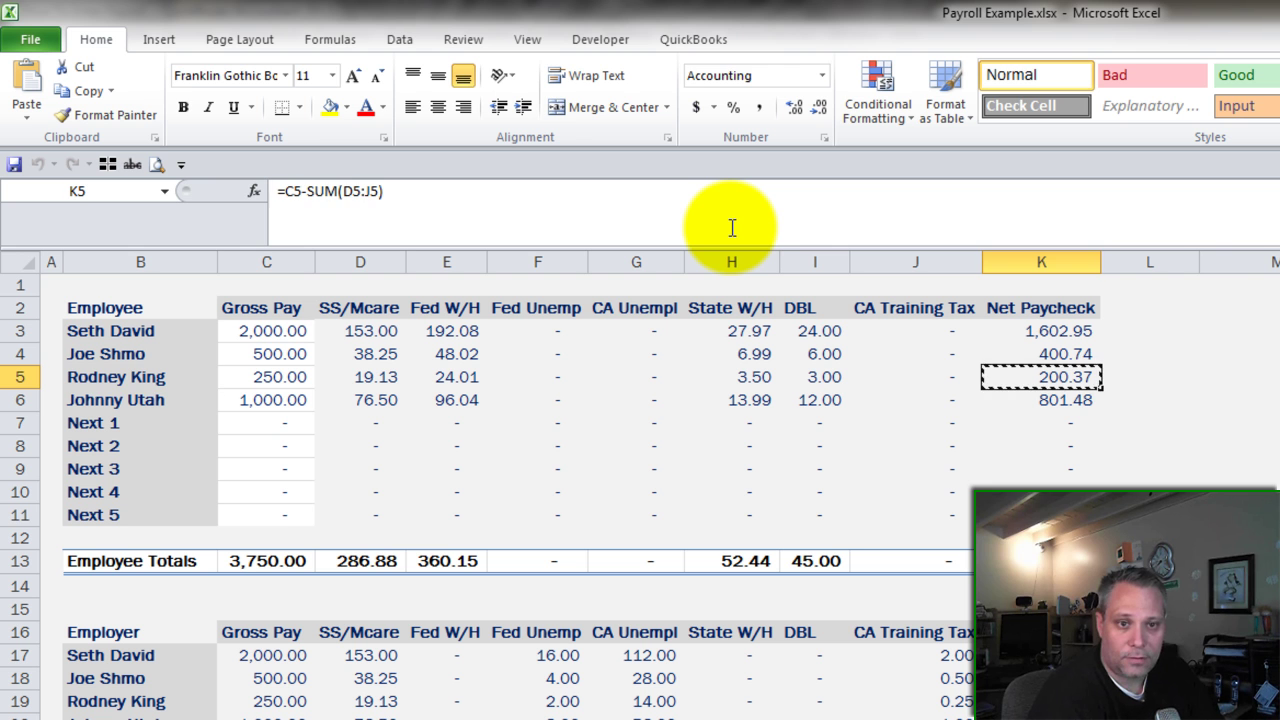
key(ctrl+Left)
key(alt+Tab)
key(Down)
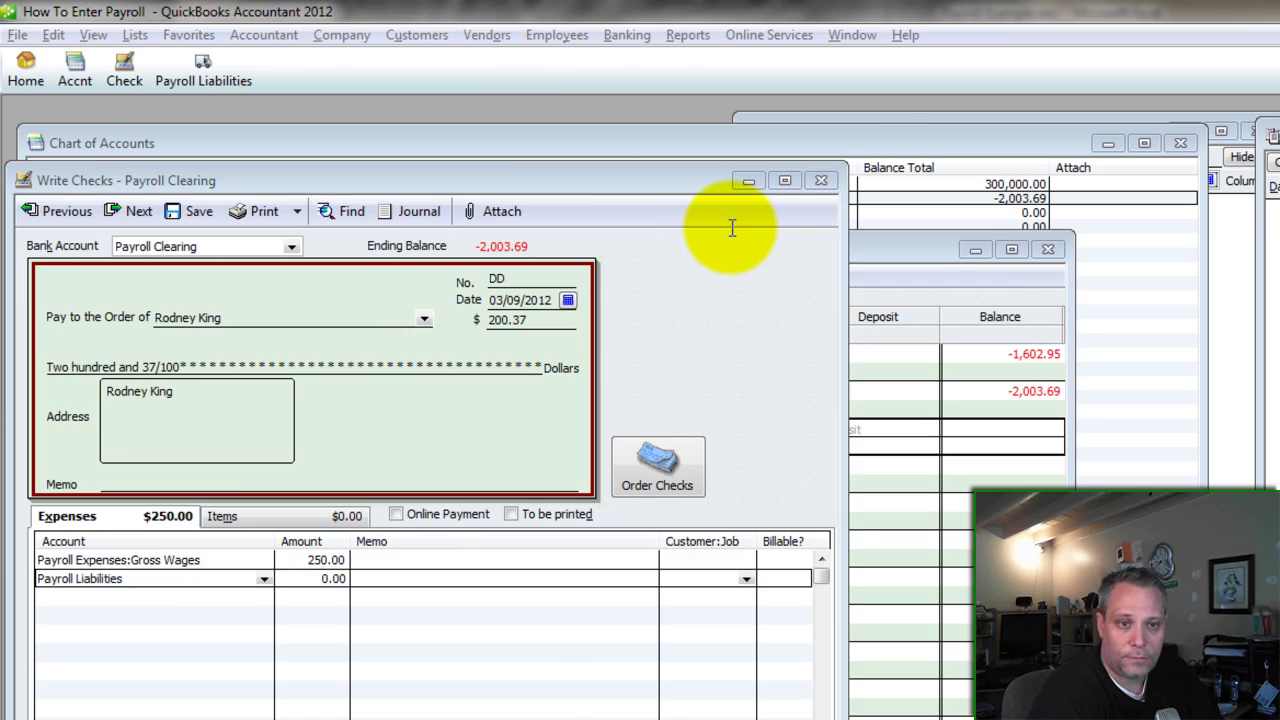
Set the Payroll Liabilities line of the third employee's check to the balancing amount of -49.63.
key(alt+Tab)
key(Up)
key(alt+Tab)
key(Down)
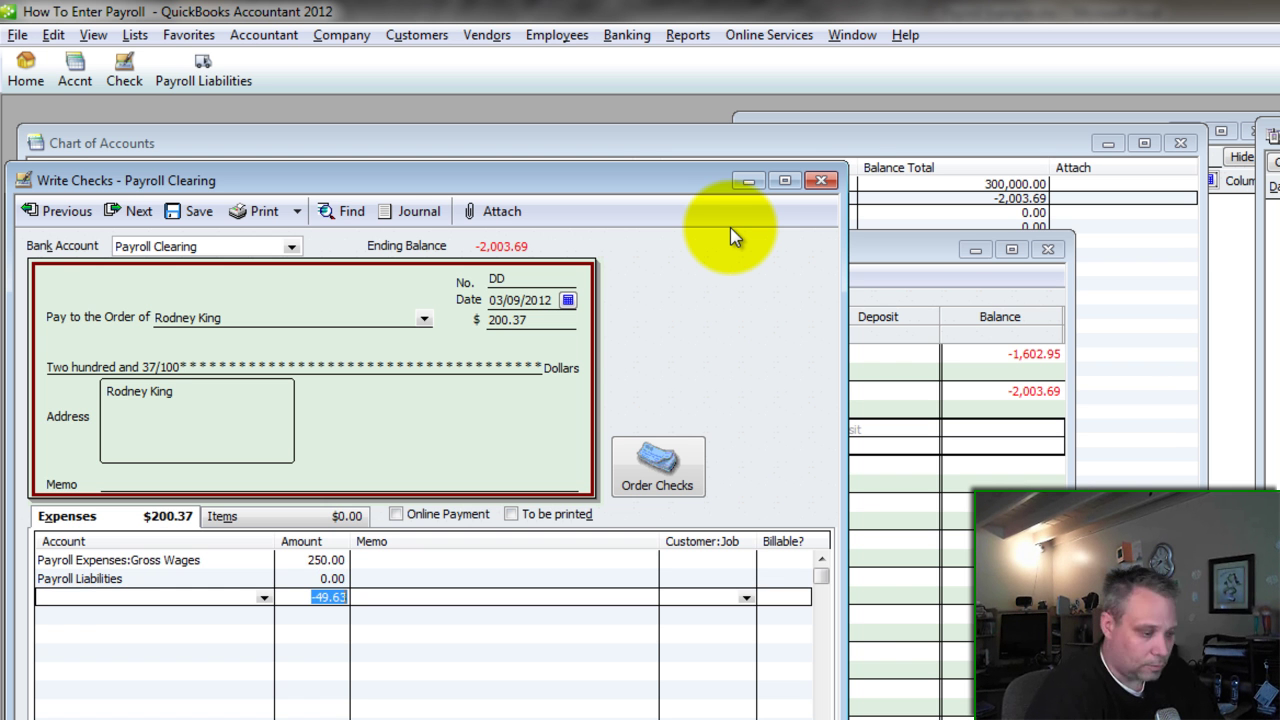
key(Up)
text(-49.63)
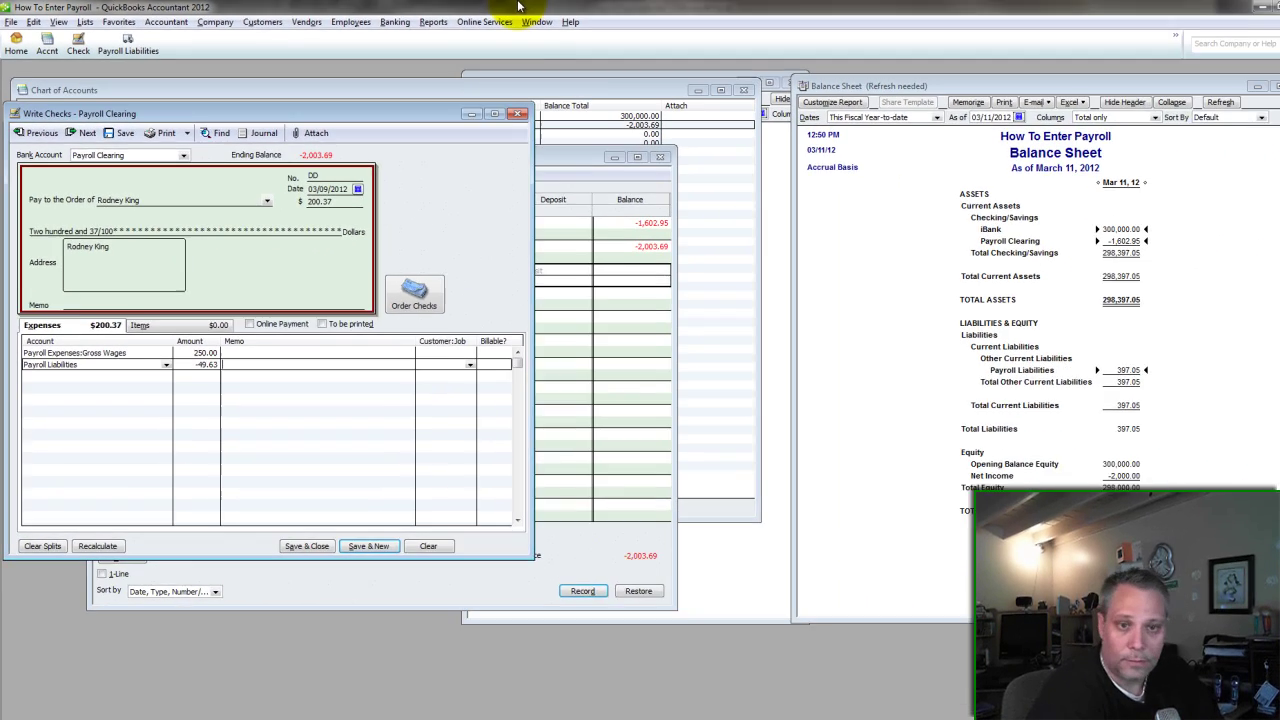
Save and close the third employee's check, refresh the Balance Sheet report and return to the Payroll Clearing register.
click(476, 719)
click(1071, 451)
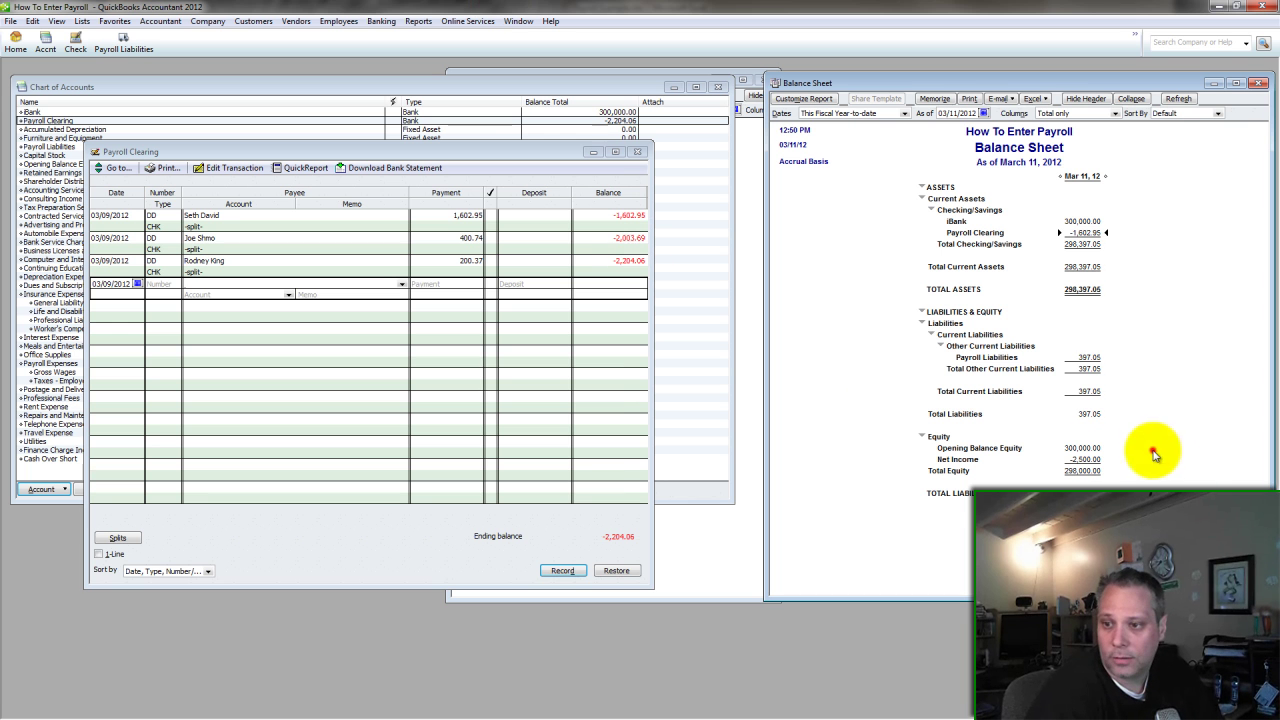
click(471, 151)
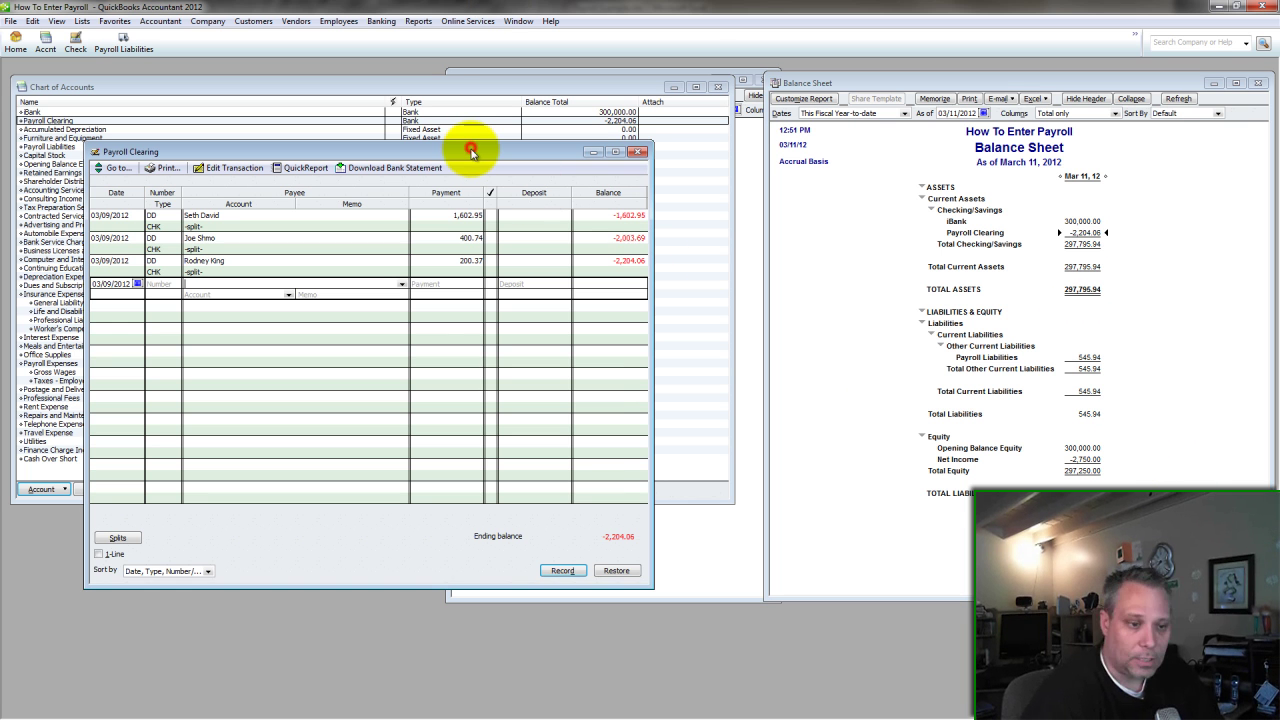
Start a Payroll Clearing check numbered DD to the fourth employee for the net paycheck of 801.48 from the payroll sheet.
key(ctrl+w)
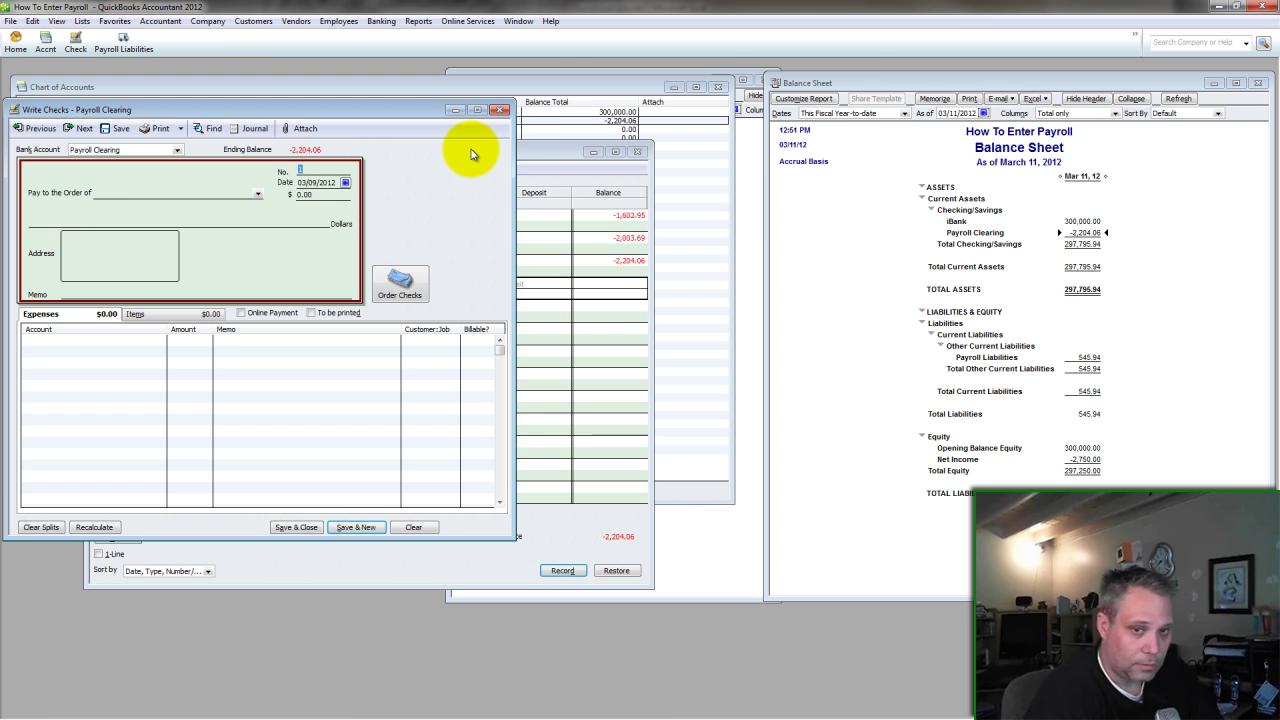
key(alt+Tab)
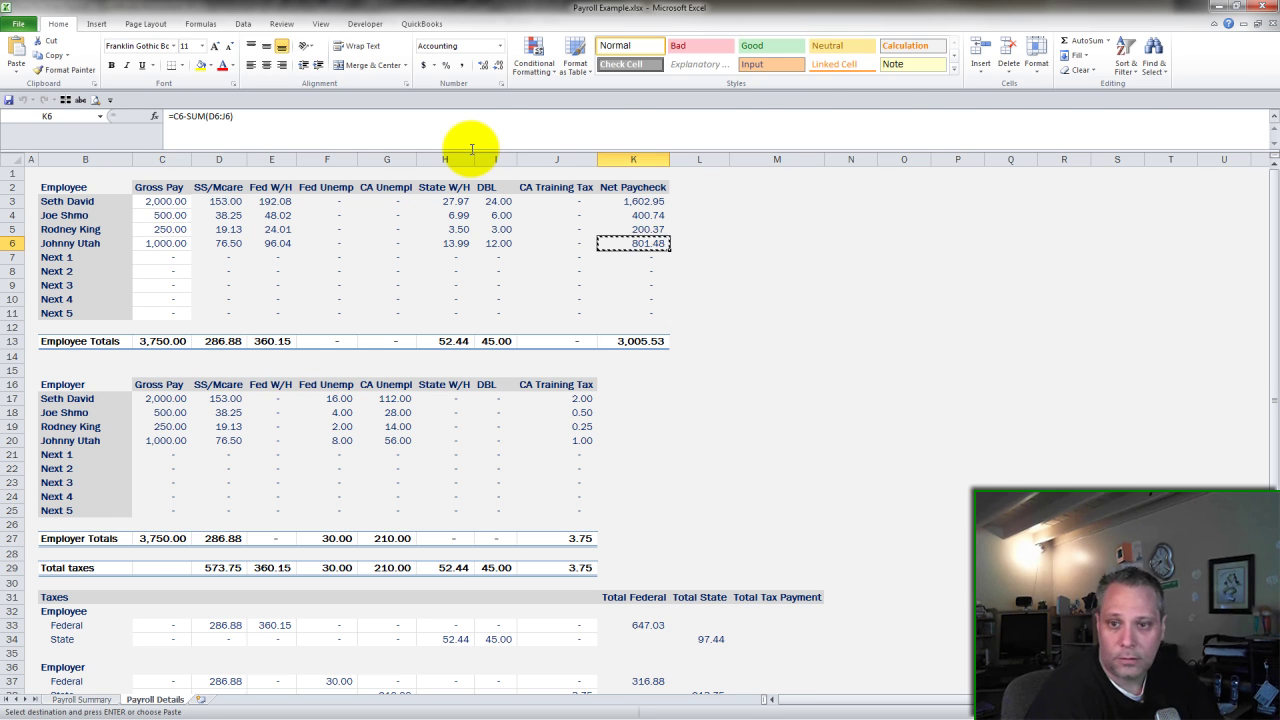
key(alt+Tab)
text(Joh)
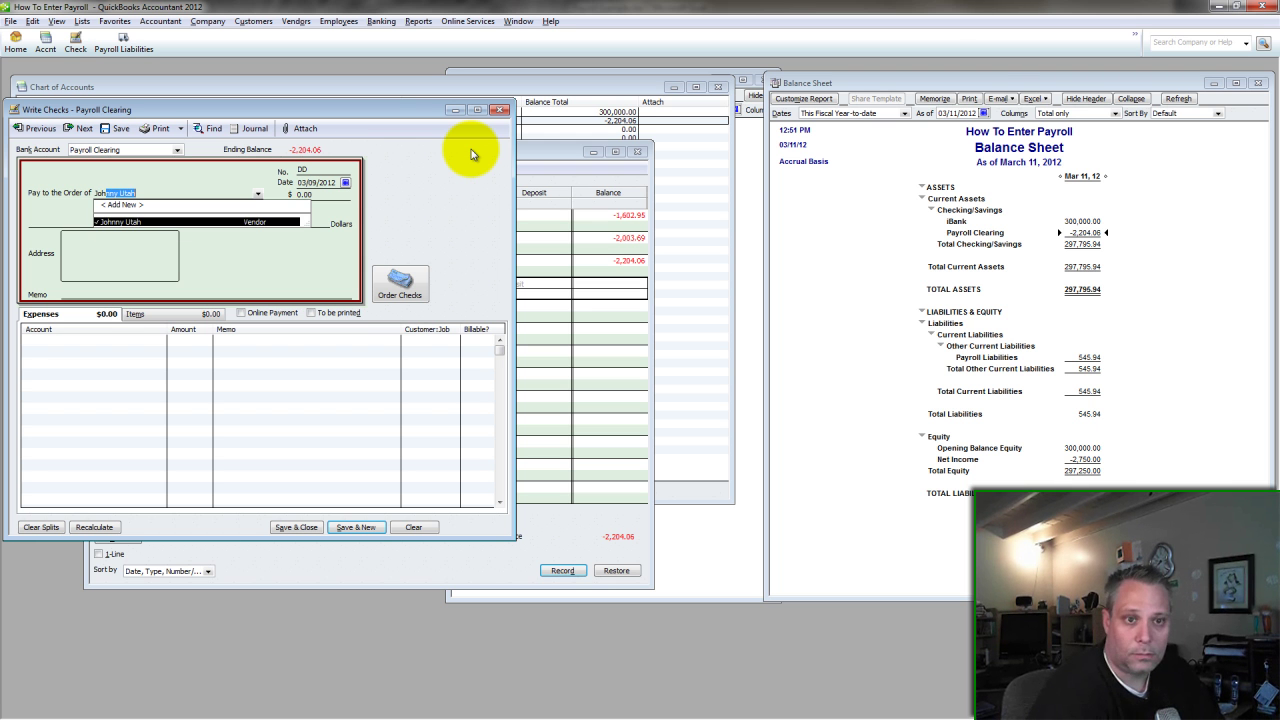
key(Tab)
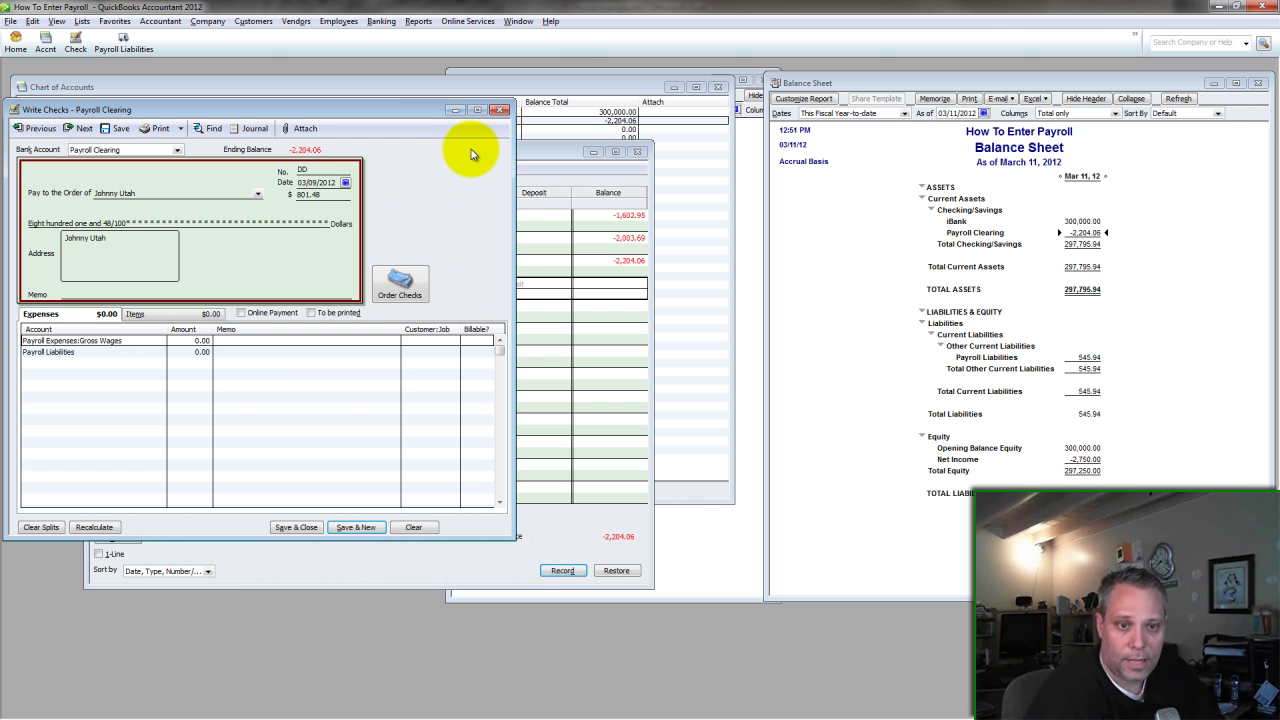
Copy the fourth employee's gross pay of 1,000.00 from the Excel payroll sheet onto the check's Gross Wages line.
key(alt+Tab)
key(ctrl+c)
key(alt+Tab)
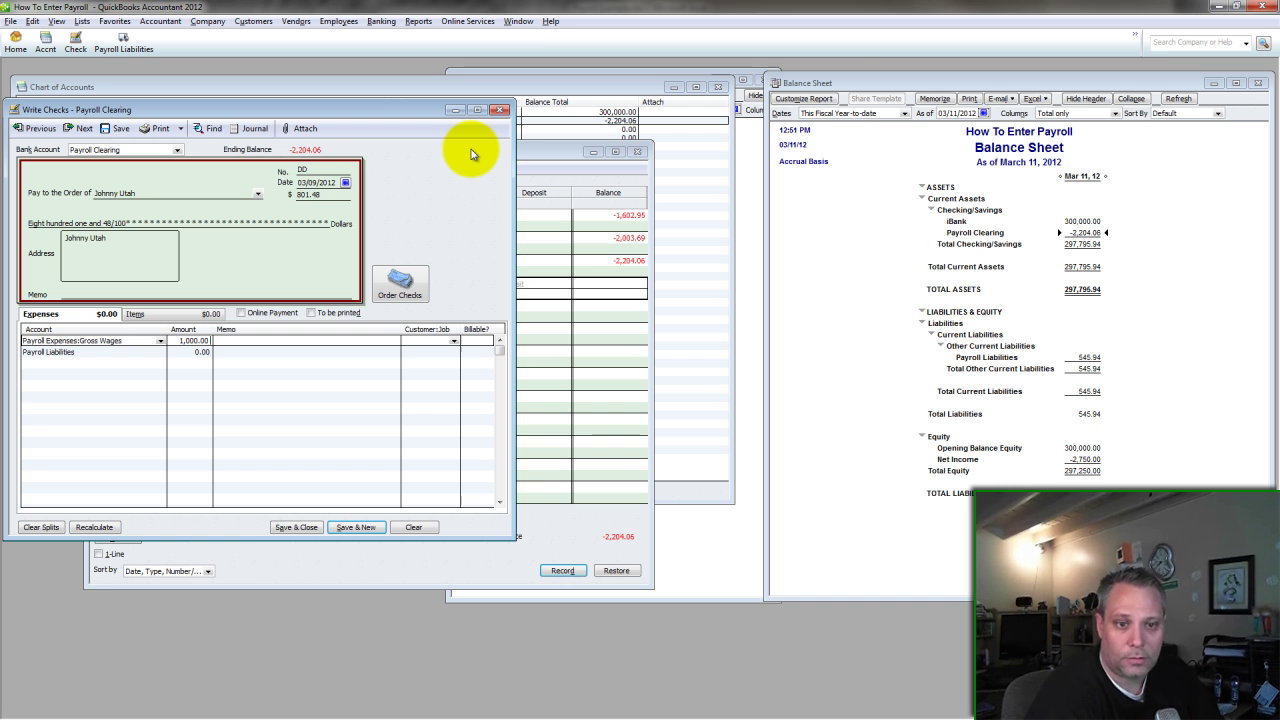
key(ctrl+v)
Set the Payroll Liabilities line to the balancing amount of -198.52, then save and close the fourth employee's check.
key(alt+Tab)
key(alt+Tab)
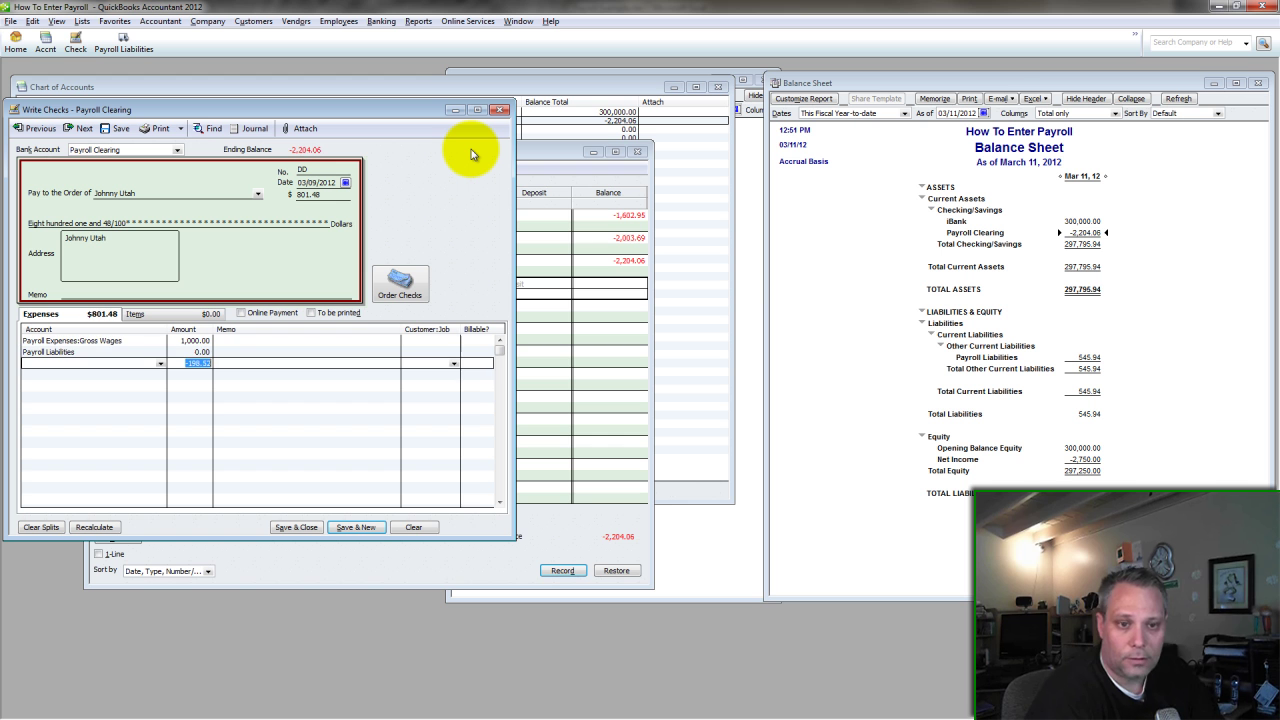
key(Up)
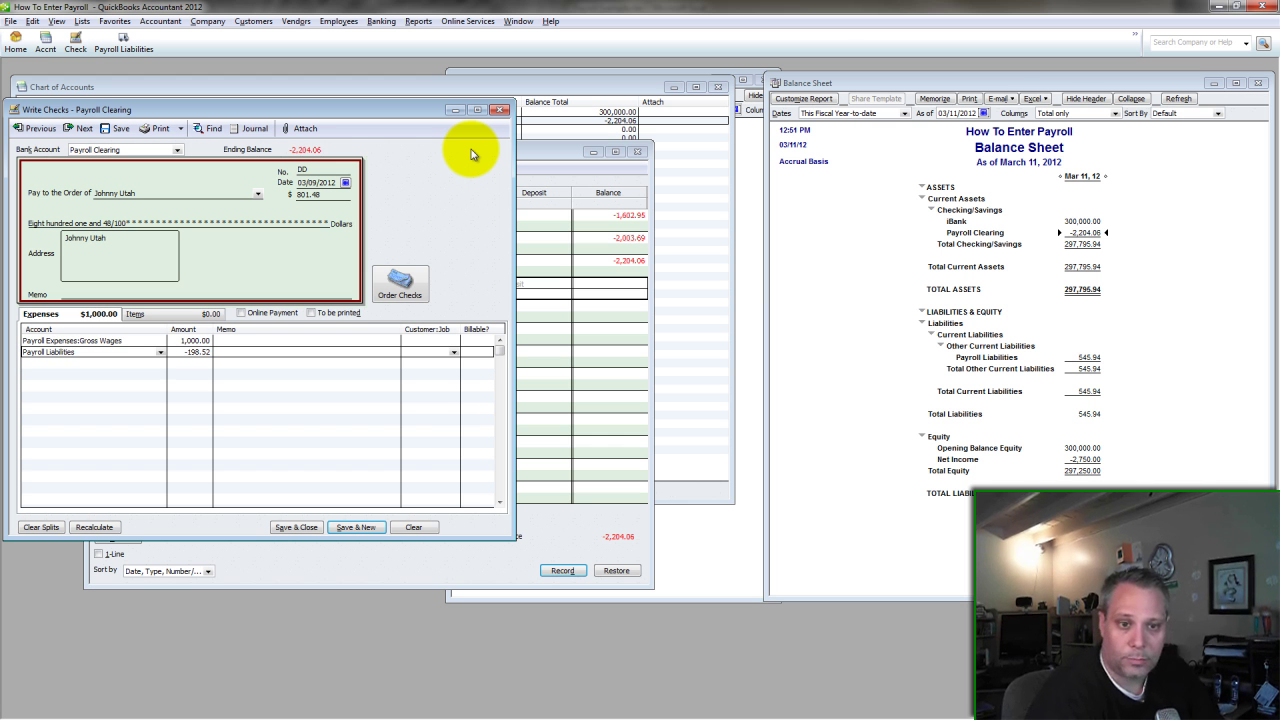
key(alt+a)
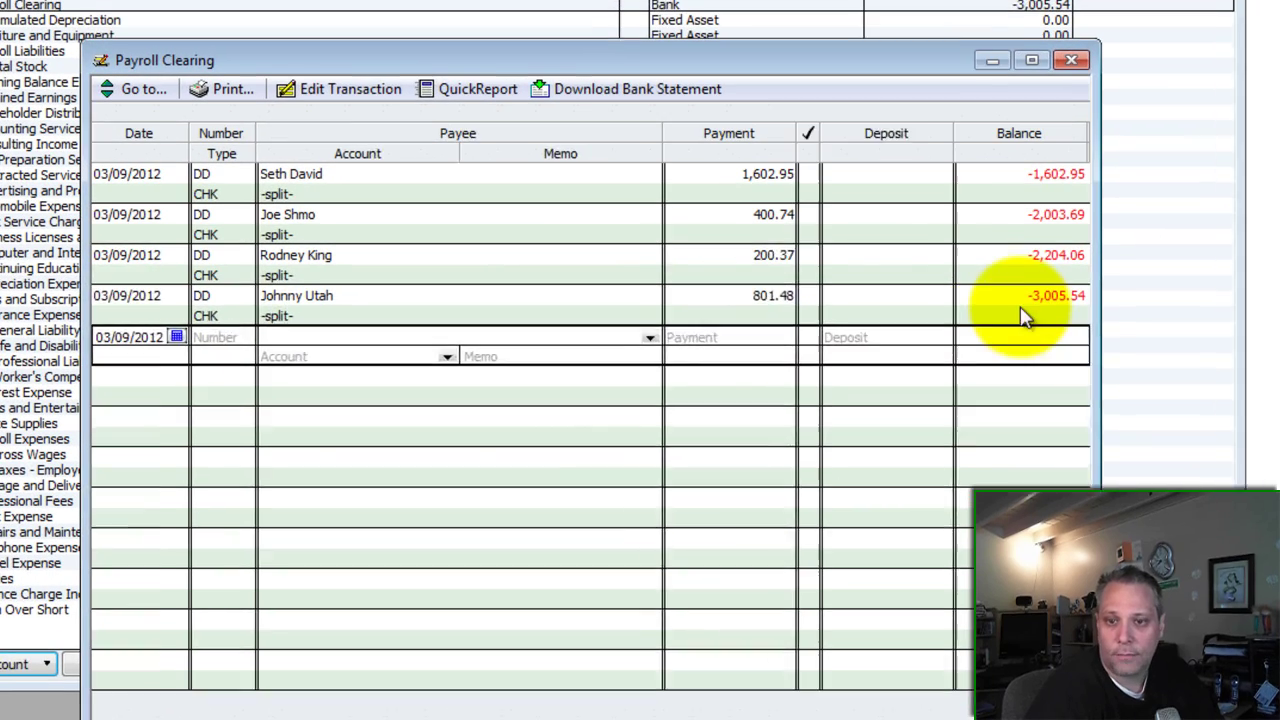
Compare the Payroll Clearing register's ending balance with the total Net Paycheck on the Excel payroll sheet.
click(710, 297)
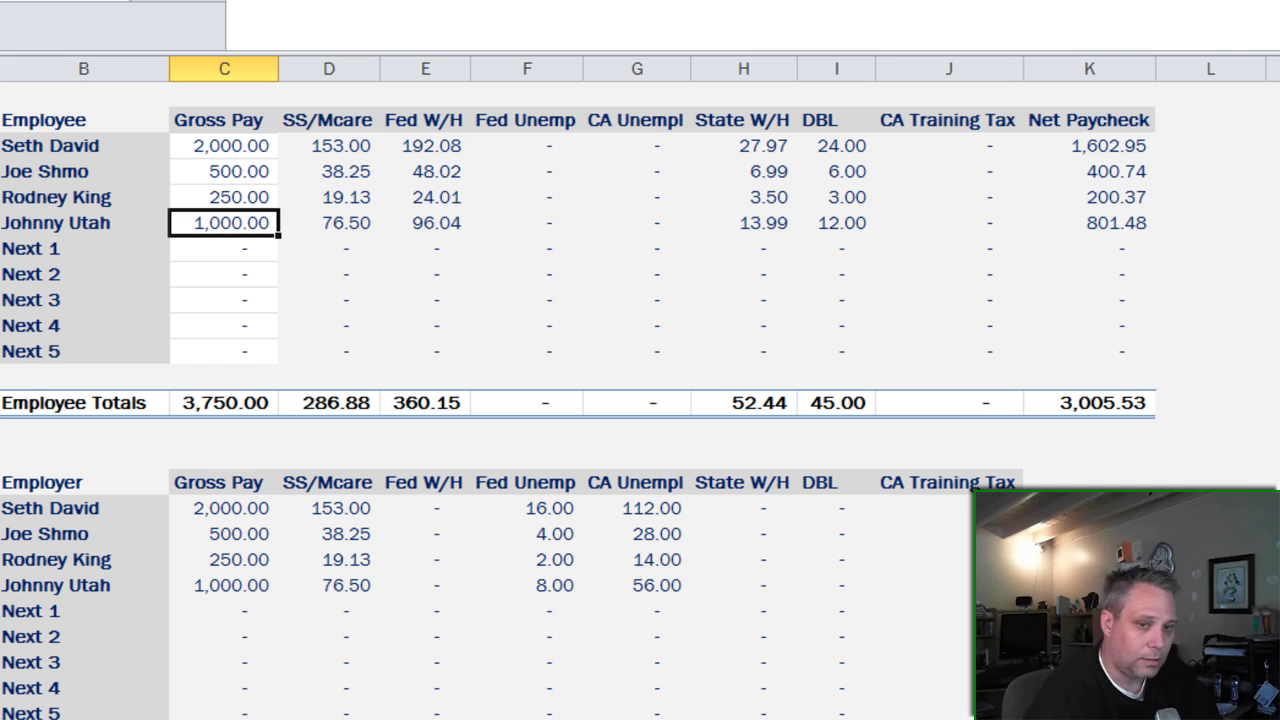
click(1086, 402)
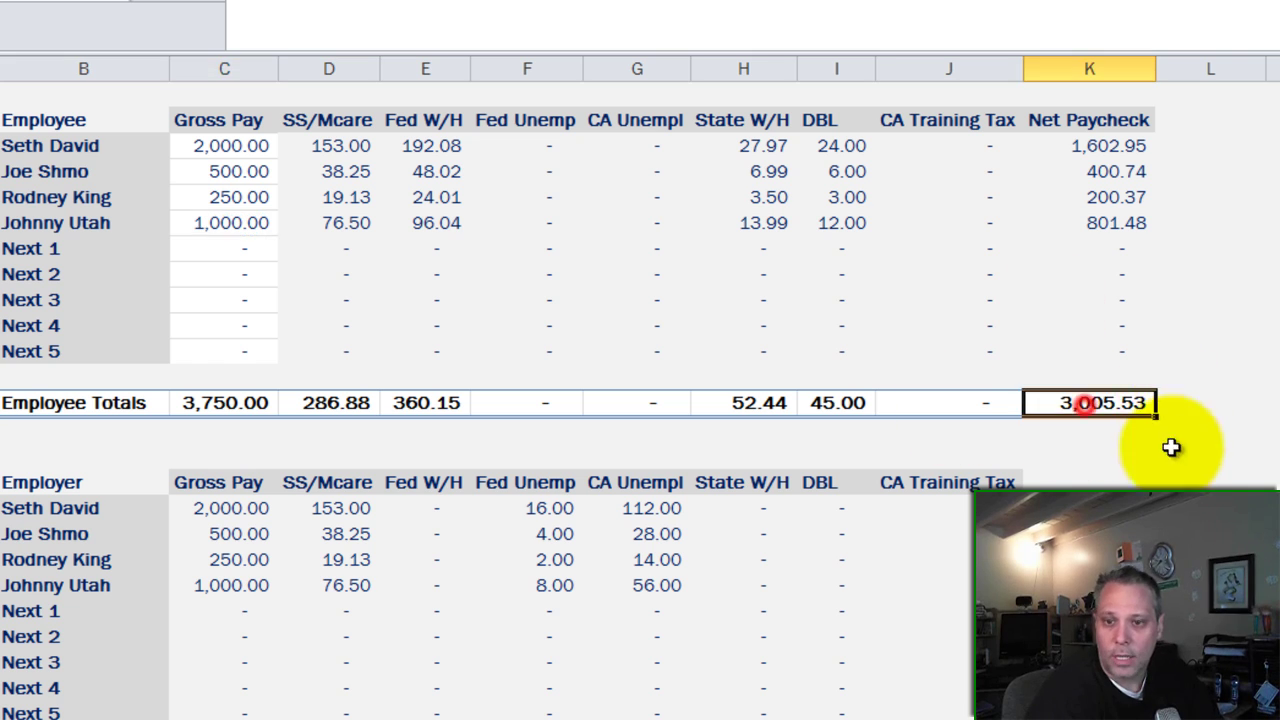
click(1086, 431)
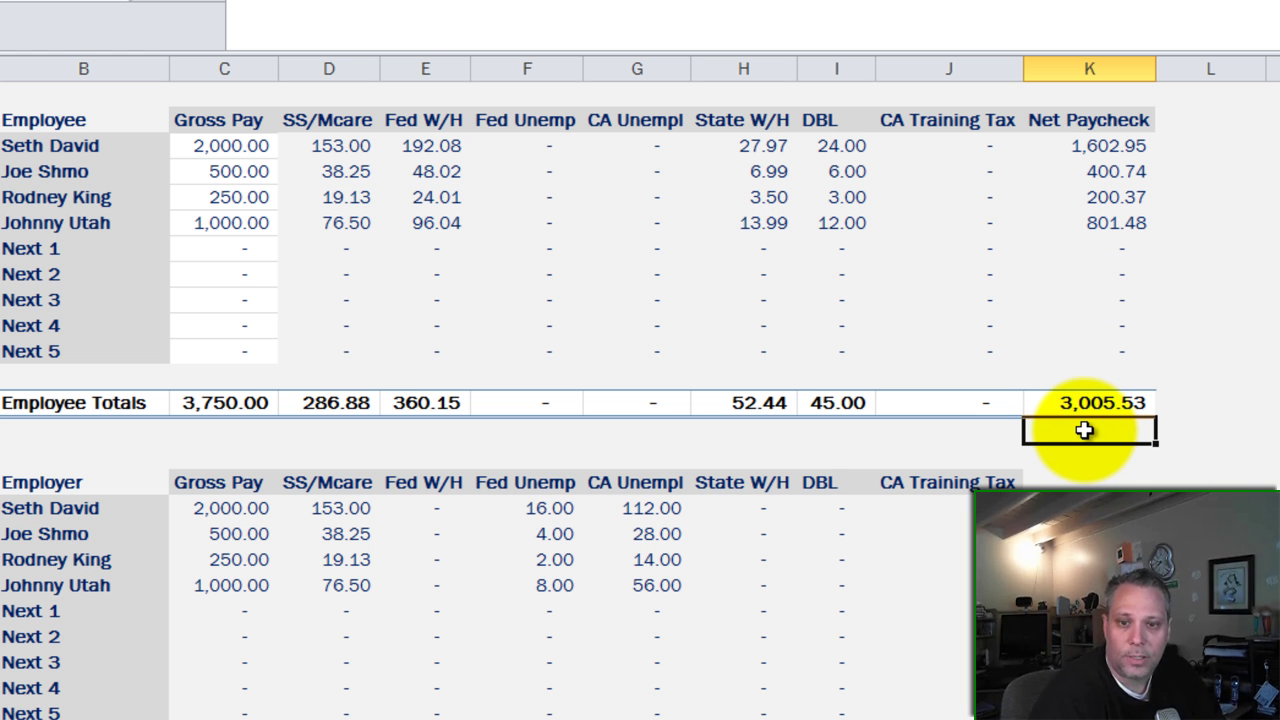
key(alt+Tab)
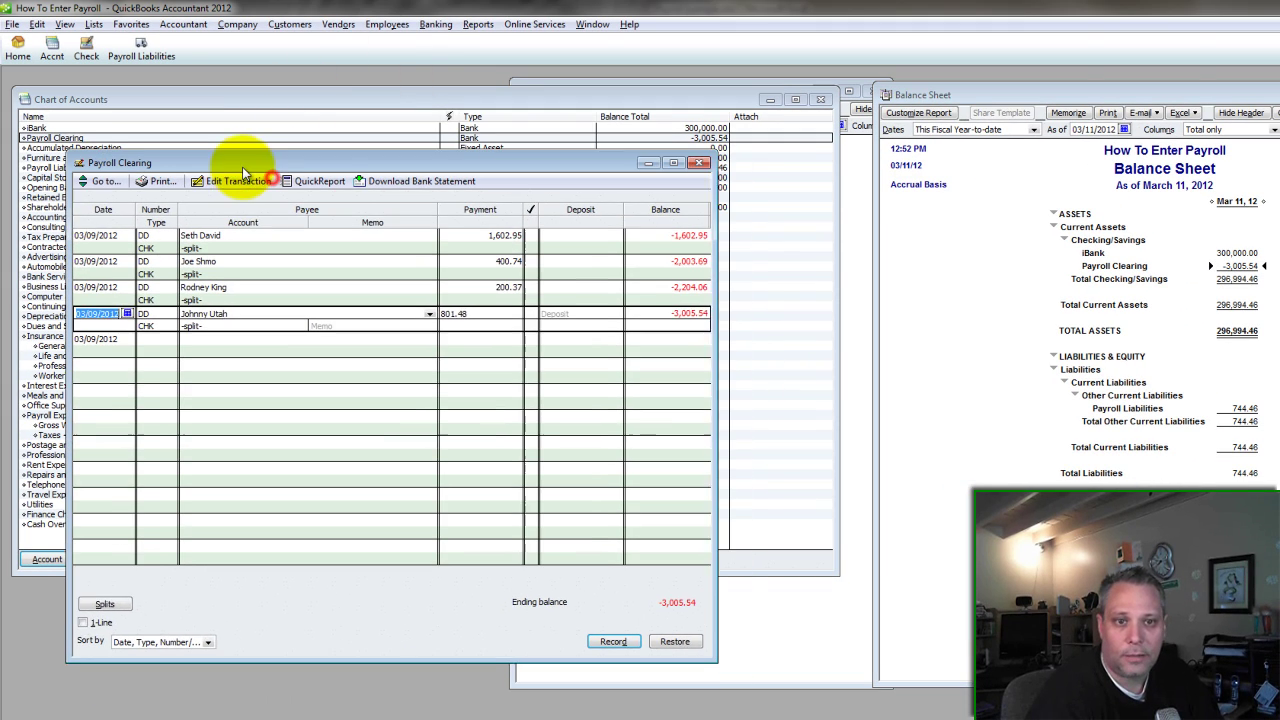
Start a bank deposit into the Payroll Clearing account and dismiss the default account notice.
drag(272, 177, 242, 167)
click(435, 24)
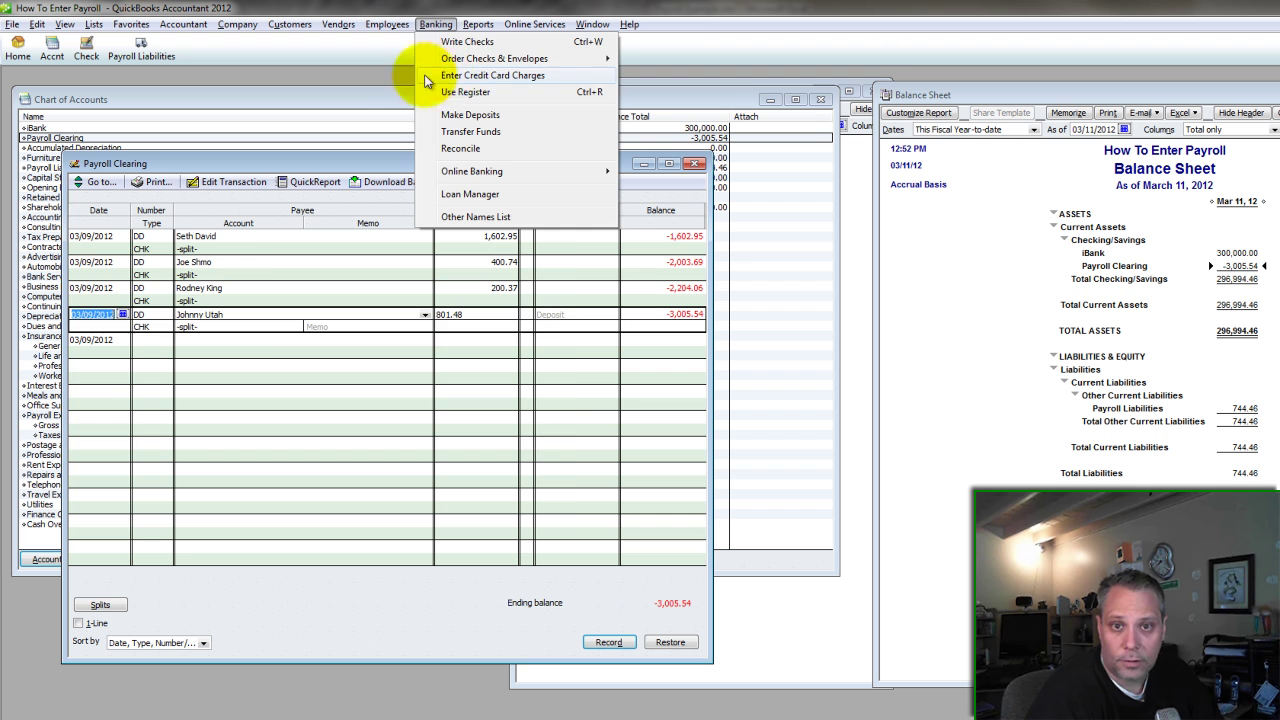
click(468, 114)
click(194, 201)
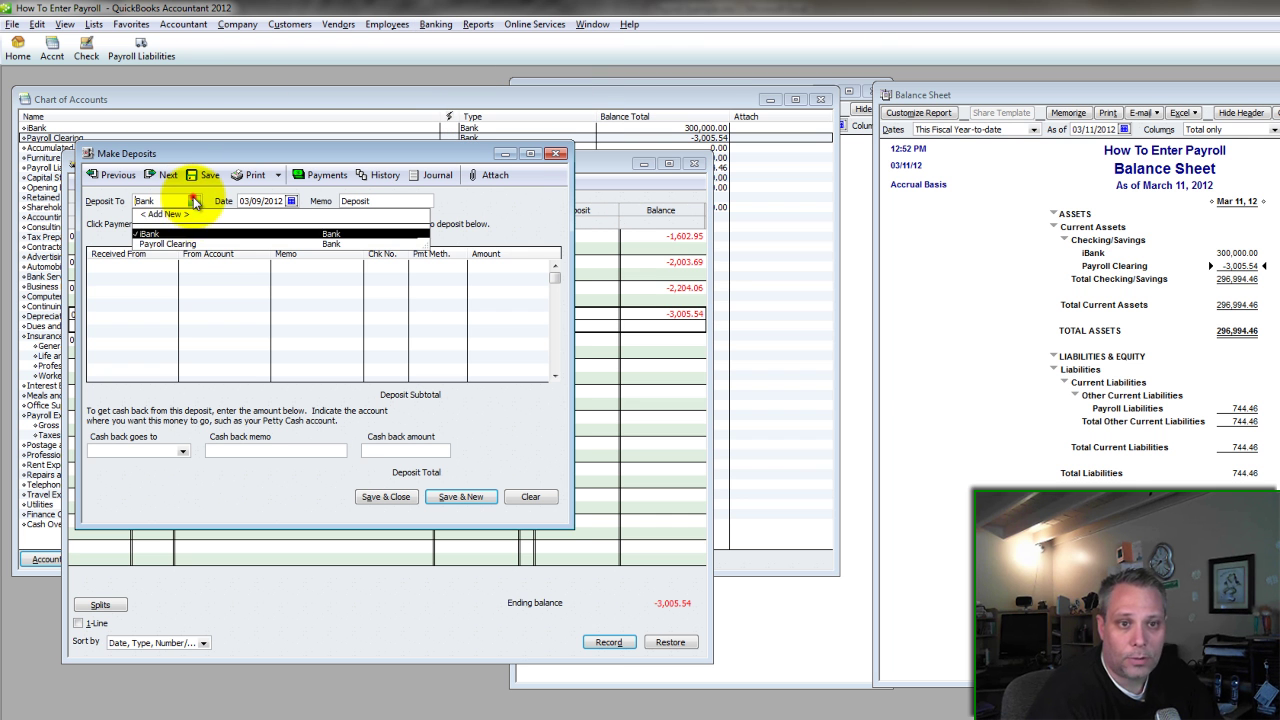
click(153, 244)
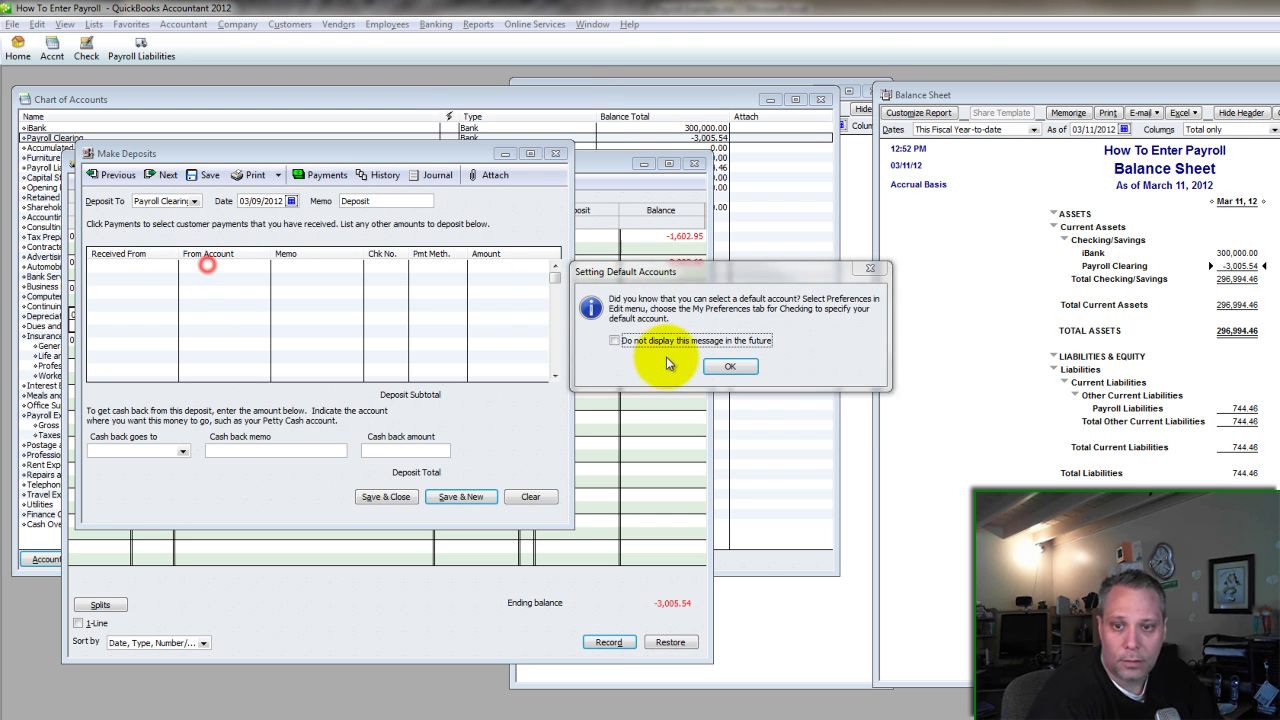
click(730, 365)
Enter a deposit line of 0.01 from the Cash Over Short account.
click(228, 263)
text(cash)
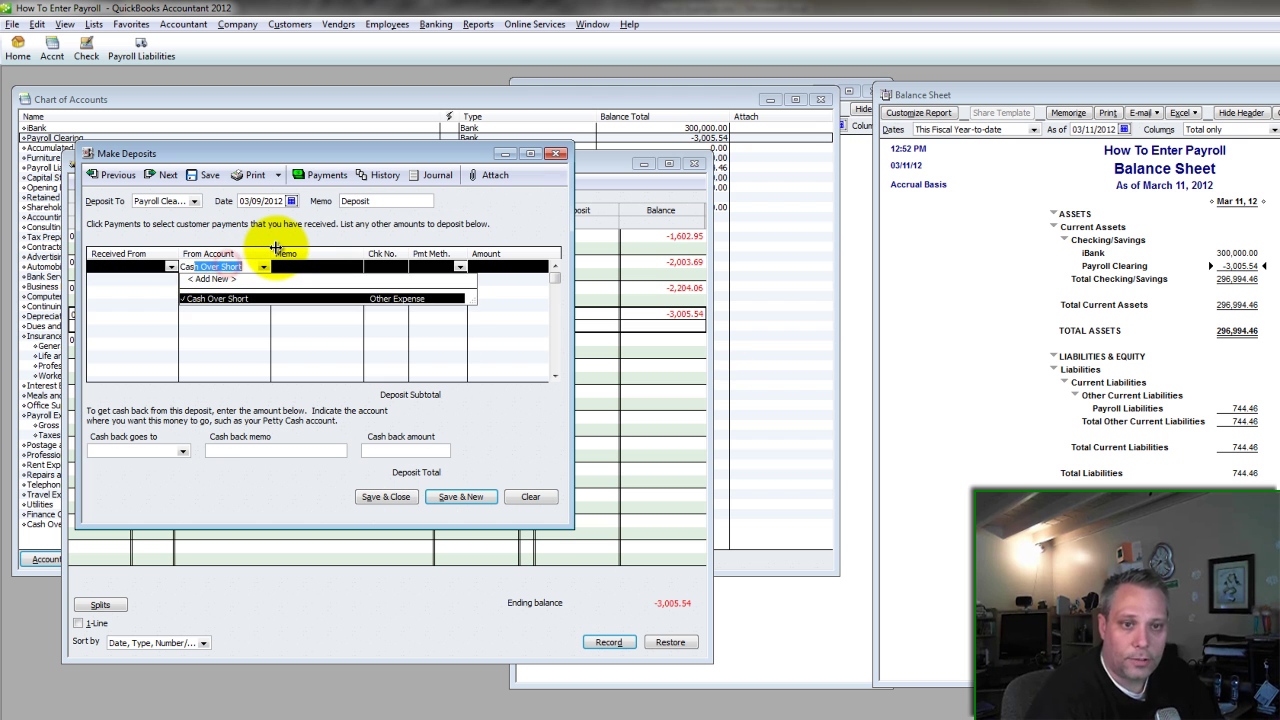
key(Tab)
key(Tab)
key(Tab)
key(Tab)
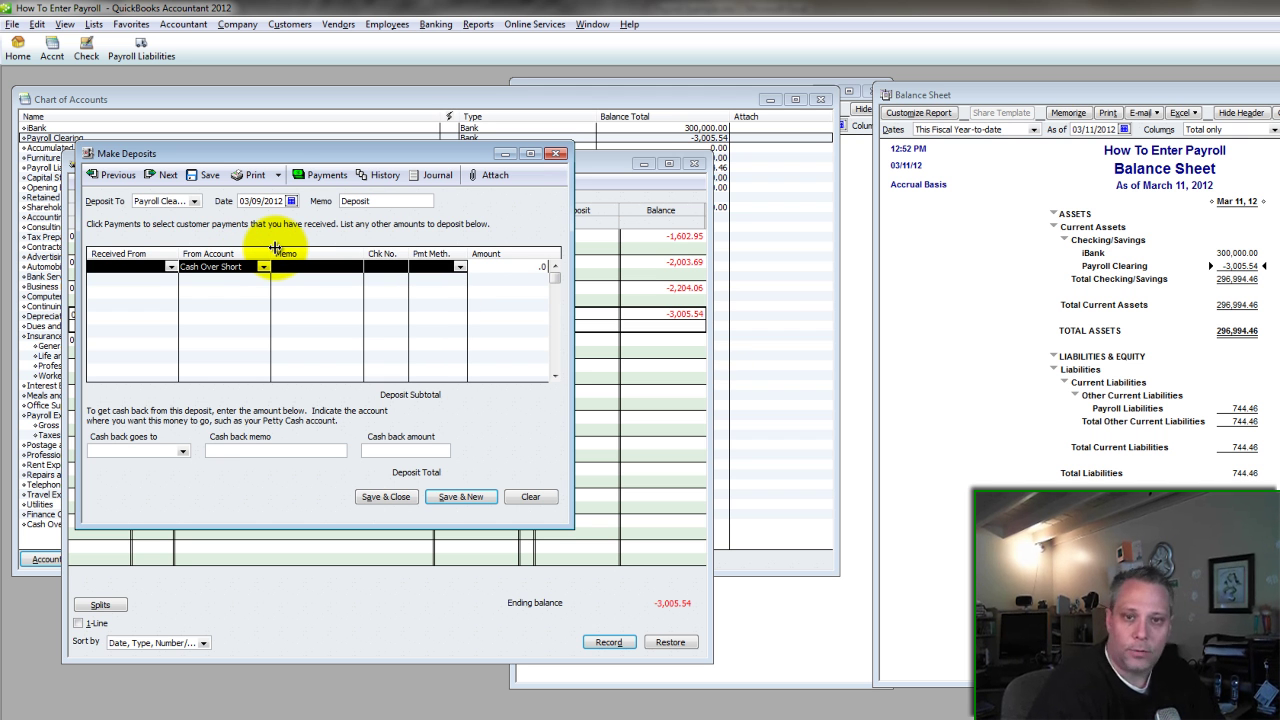
text(.01)
key(Tab)
Uncover the register behind the deposit window, set the deposit date to 03/10/2012, and save and close the deposit.
drag(254, 158, 798, 385)
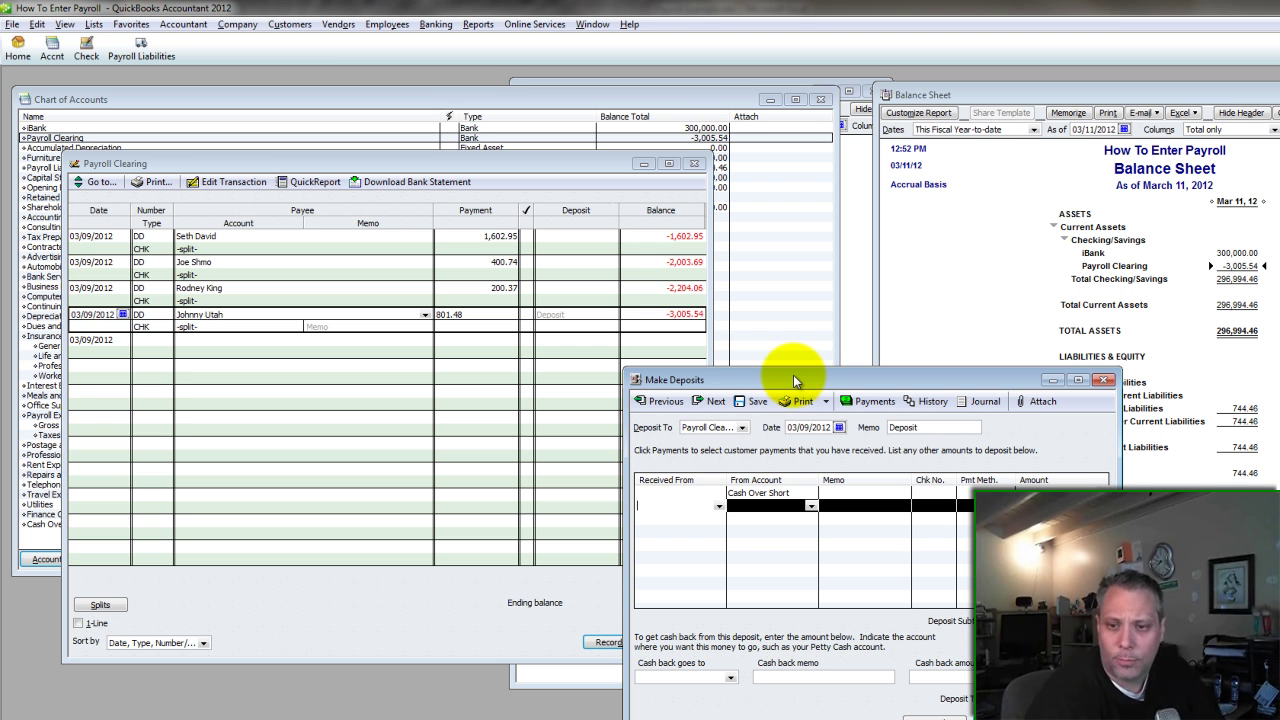
key(Tab)
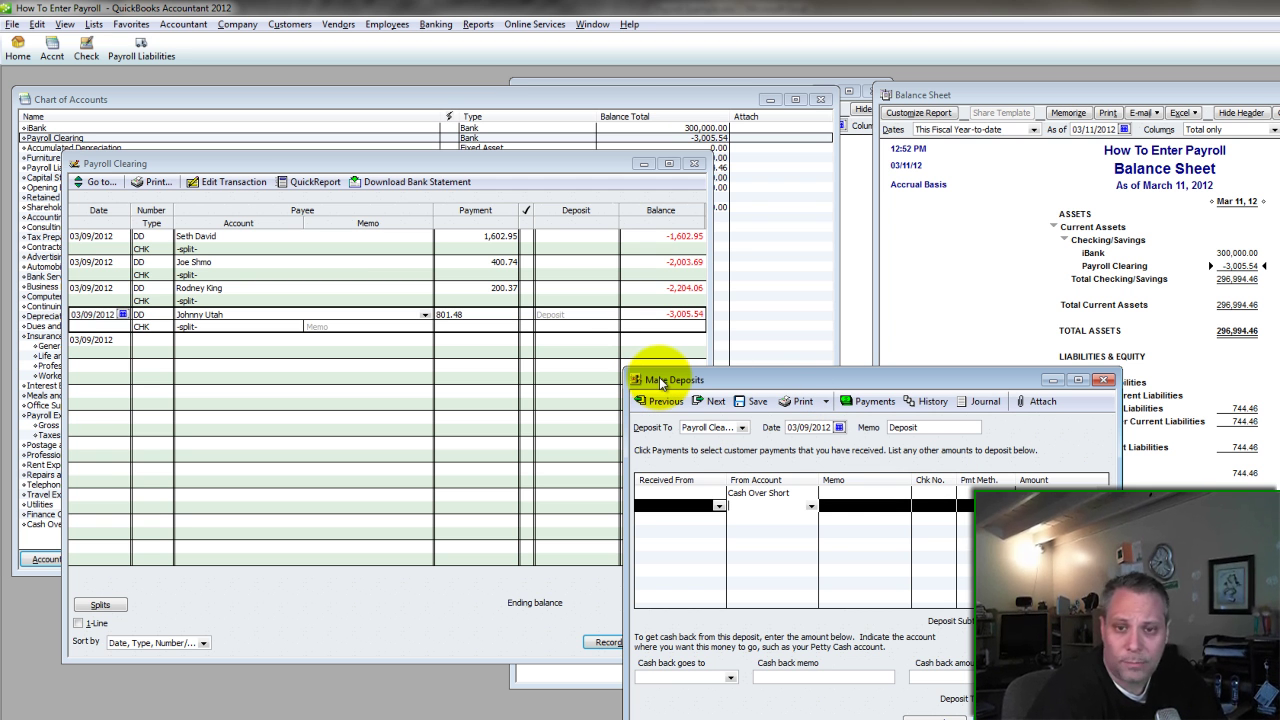
drag(794, 378, 792, 370)
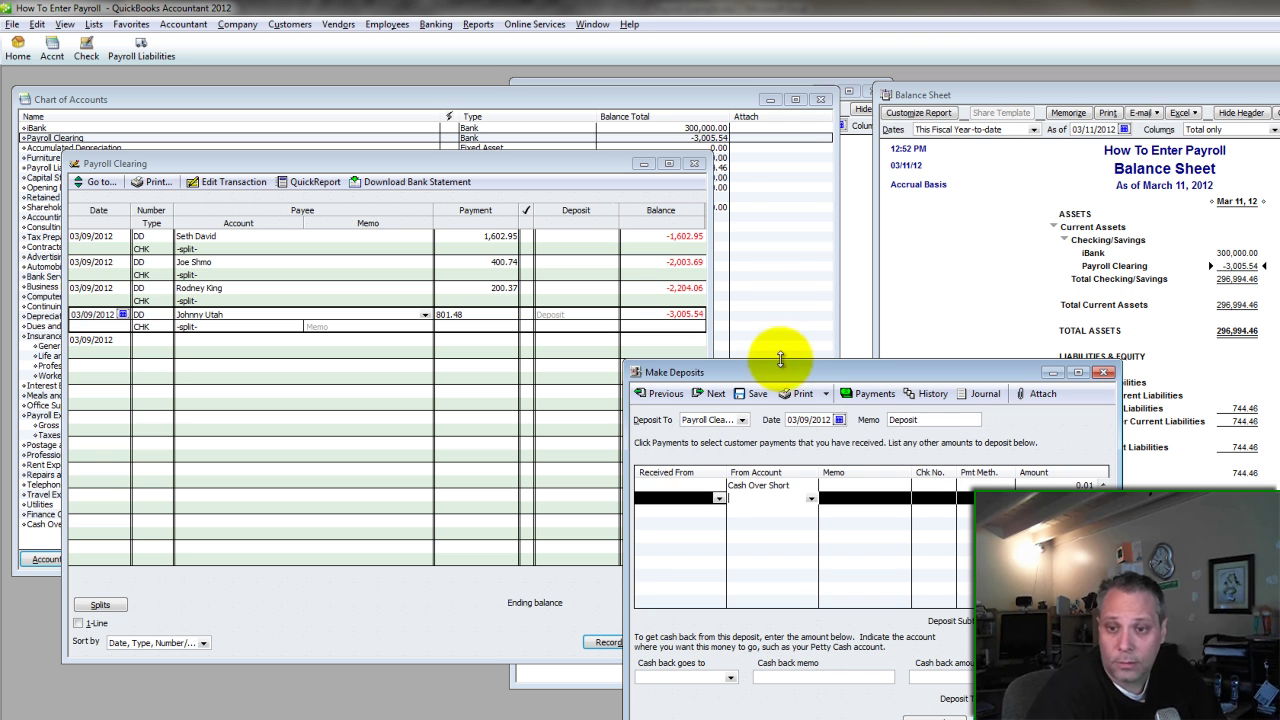
click(839, 419)
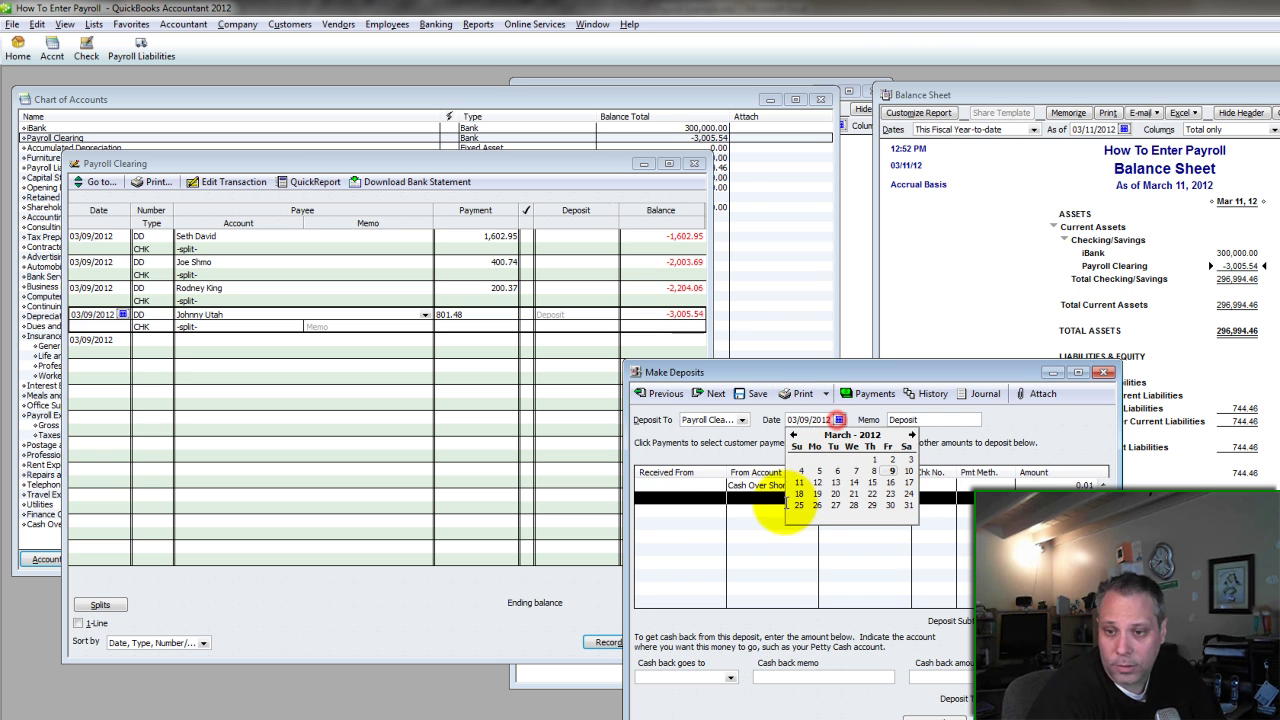
click(908, 472)
click(846, 485)
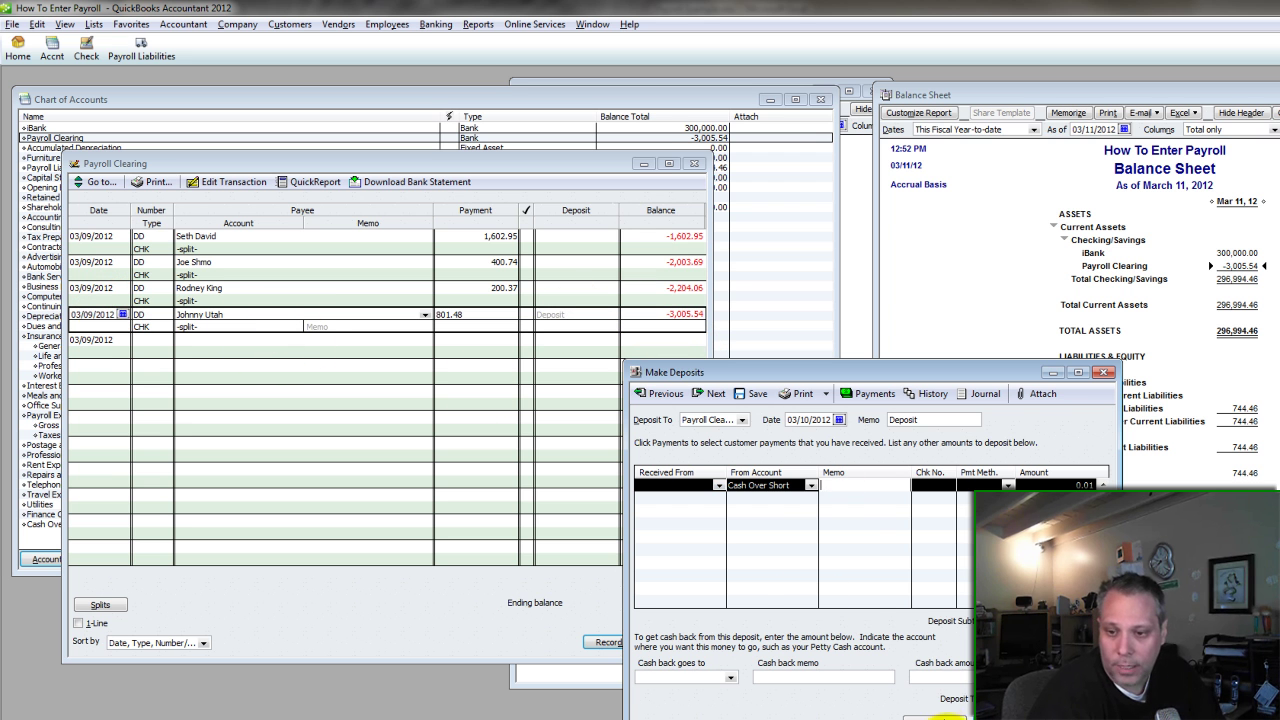
click(933, 714)
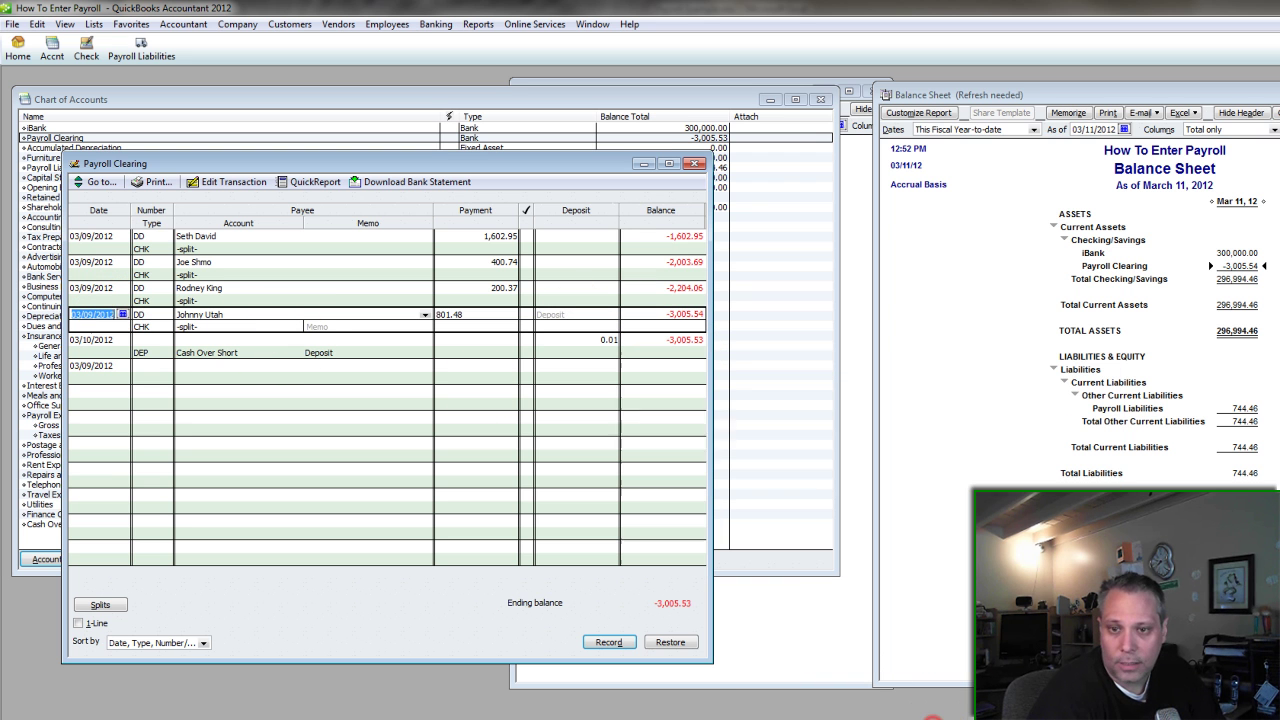
Check the register balance after the Cash Over Short deposit against the Employee Totals net paycheck in Excel.
click(653, 342)
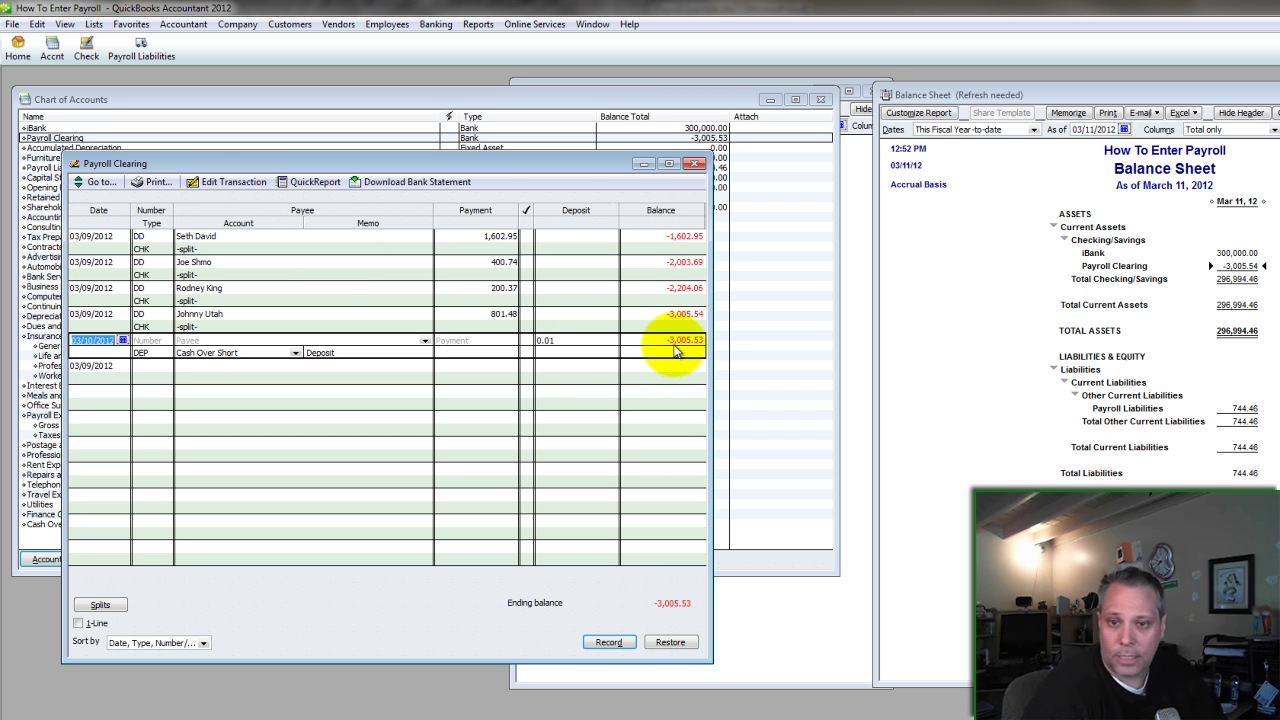
key(alt+Tab)
click(729, 385)
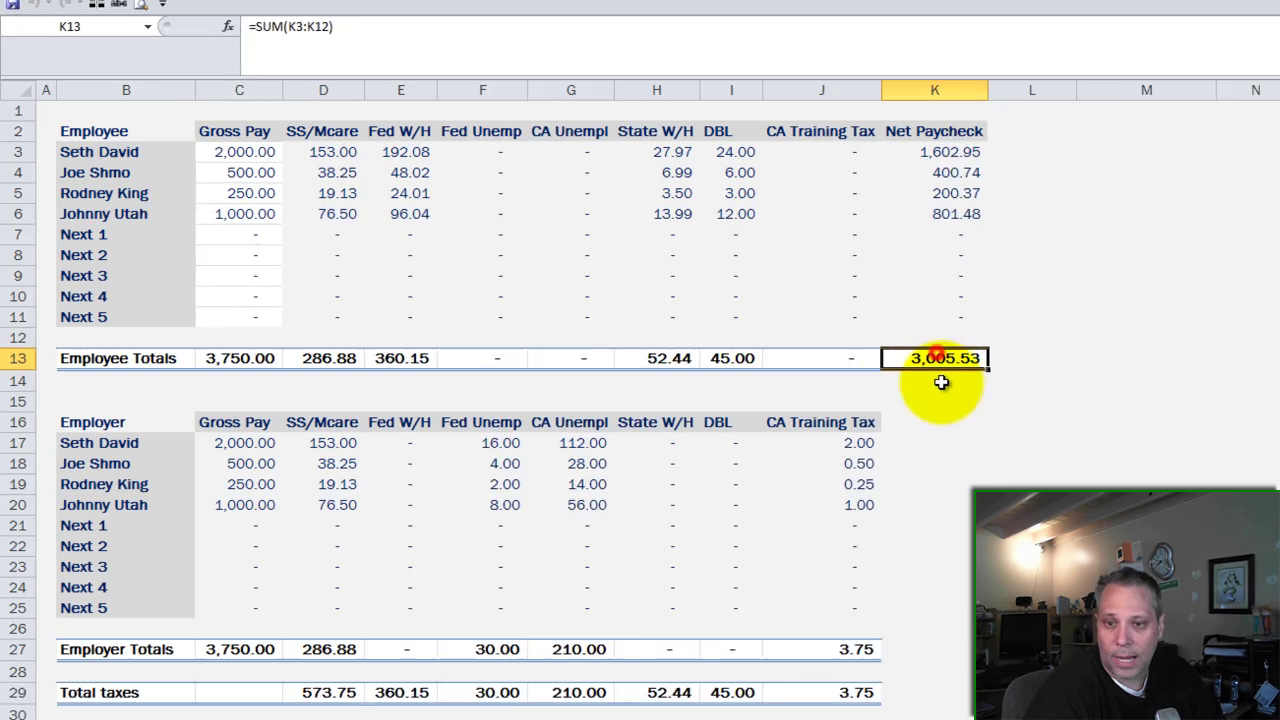
click(729, 405)
click(1090, 342)
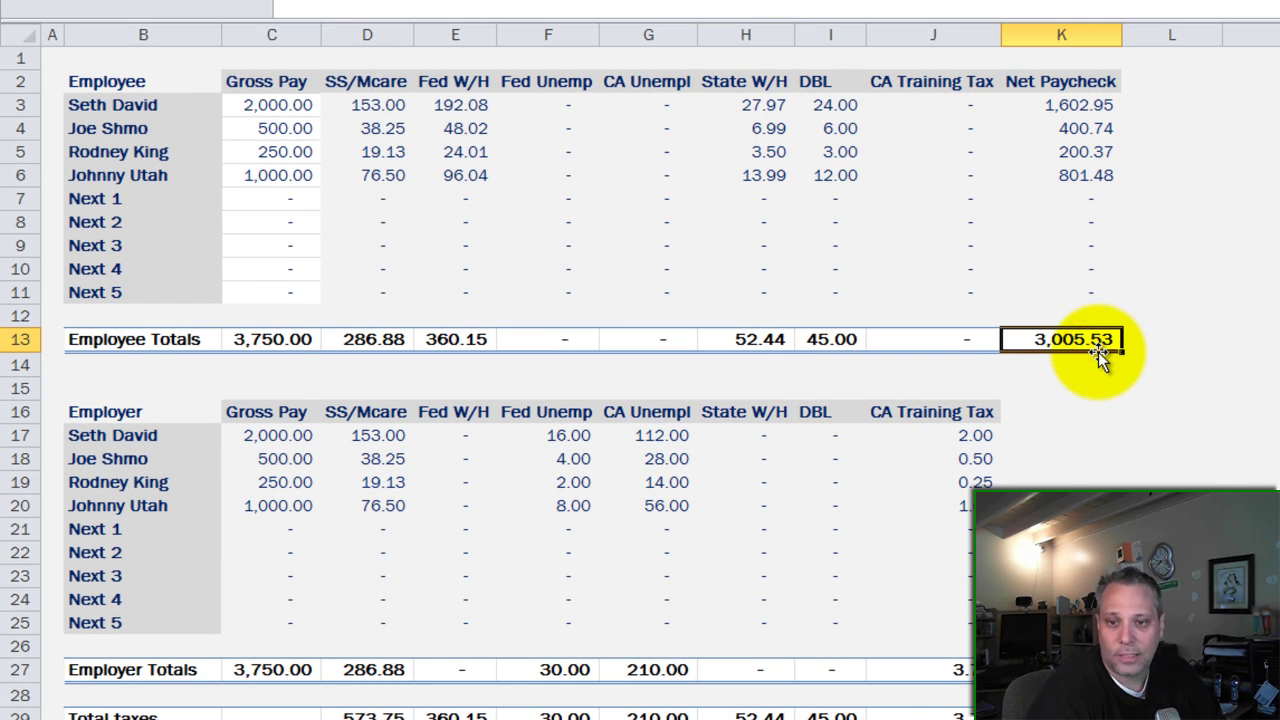
Switch to the Payroll Summary sheet in Excel and examine the Total Net Pay and Total Taxes amounts.
key(alt+Tab)
key(alt+Tab)
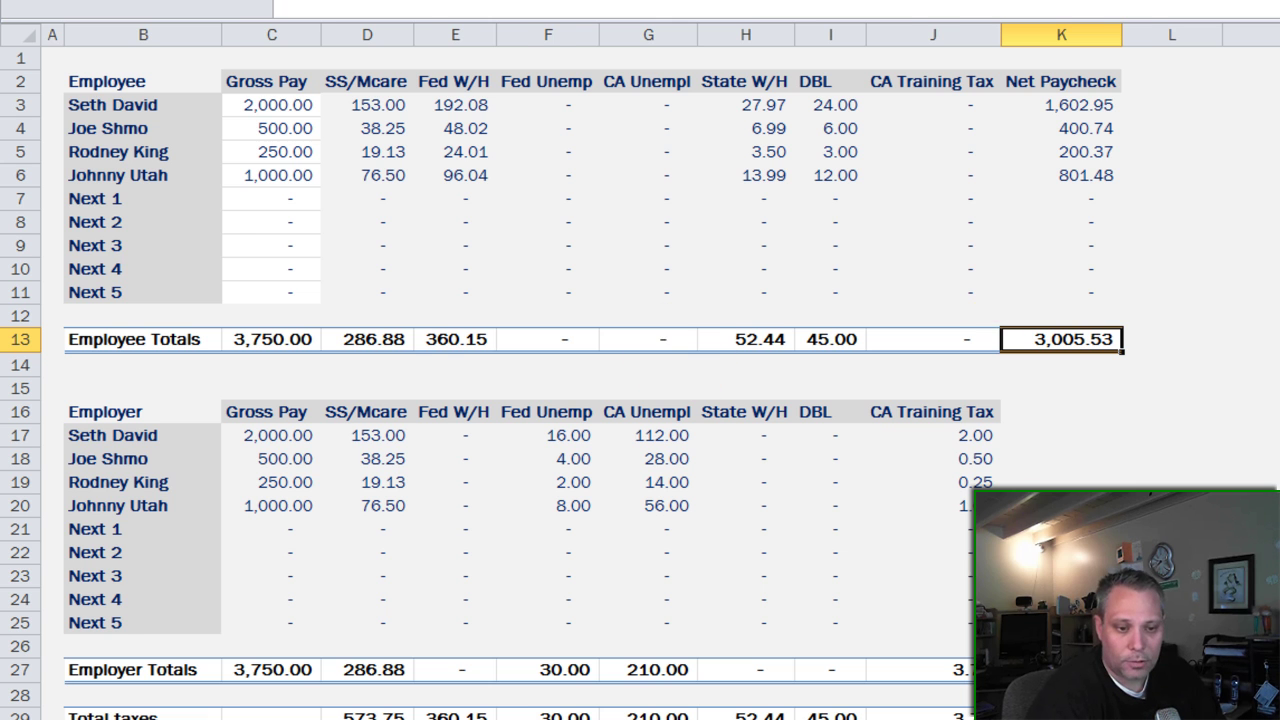
key(ctrl+Page_Down)
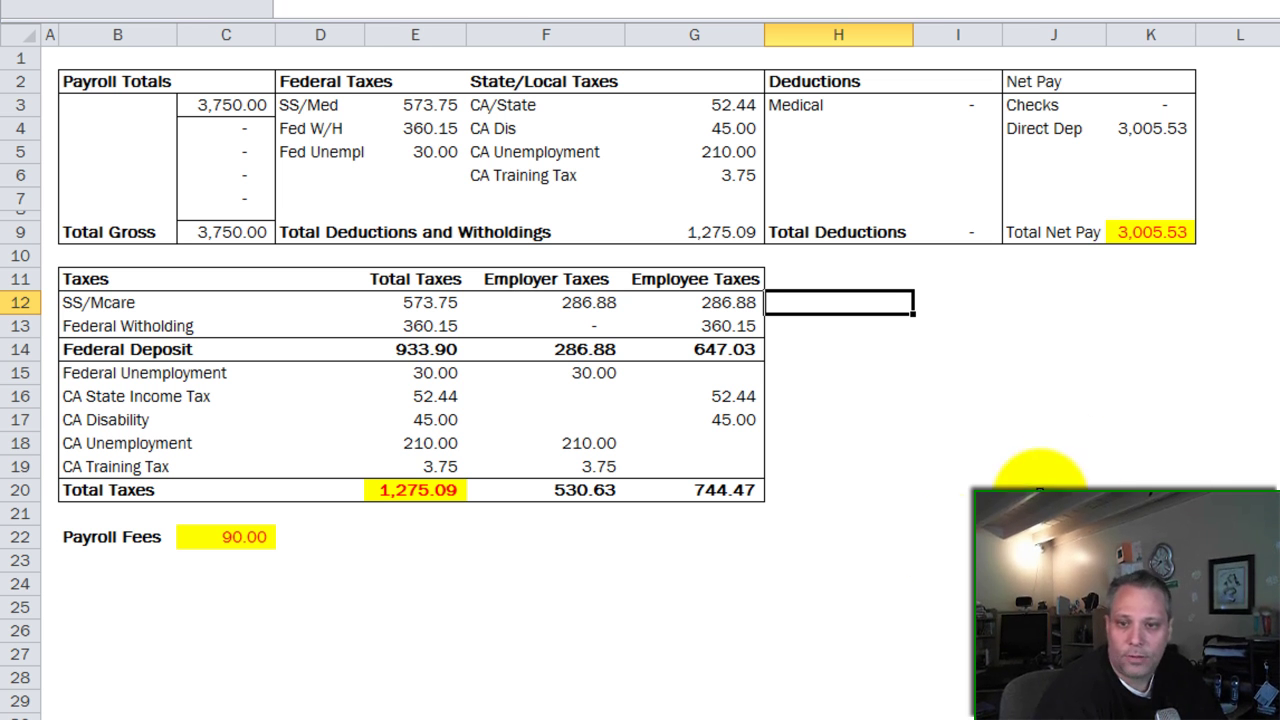
click(1170, 232)
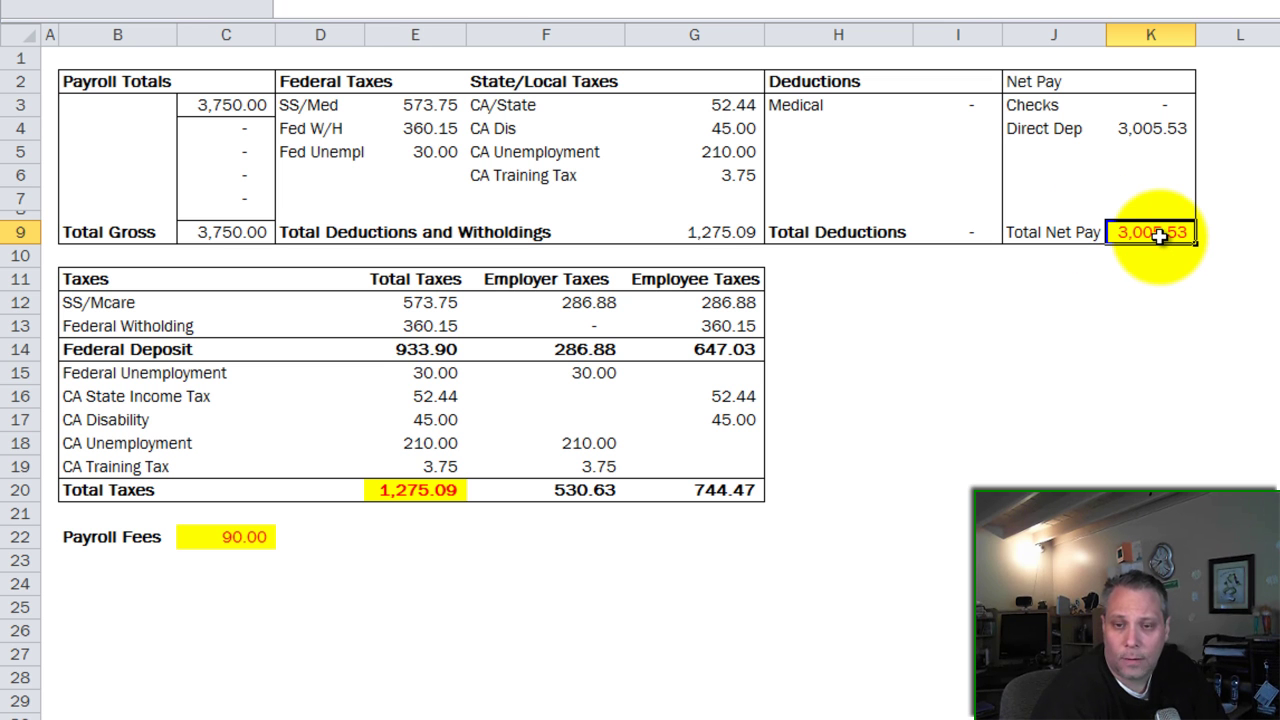
click(397, 497)
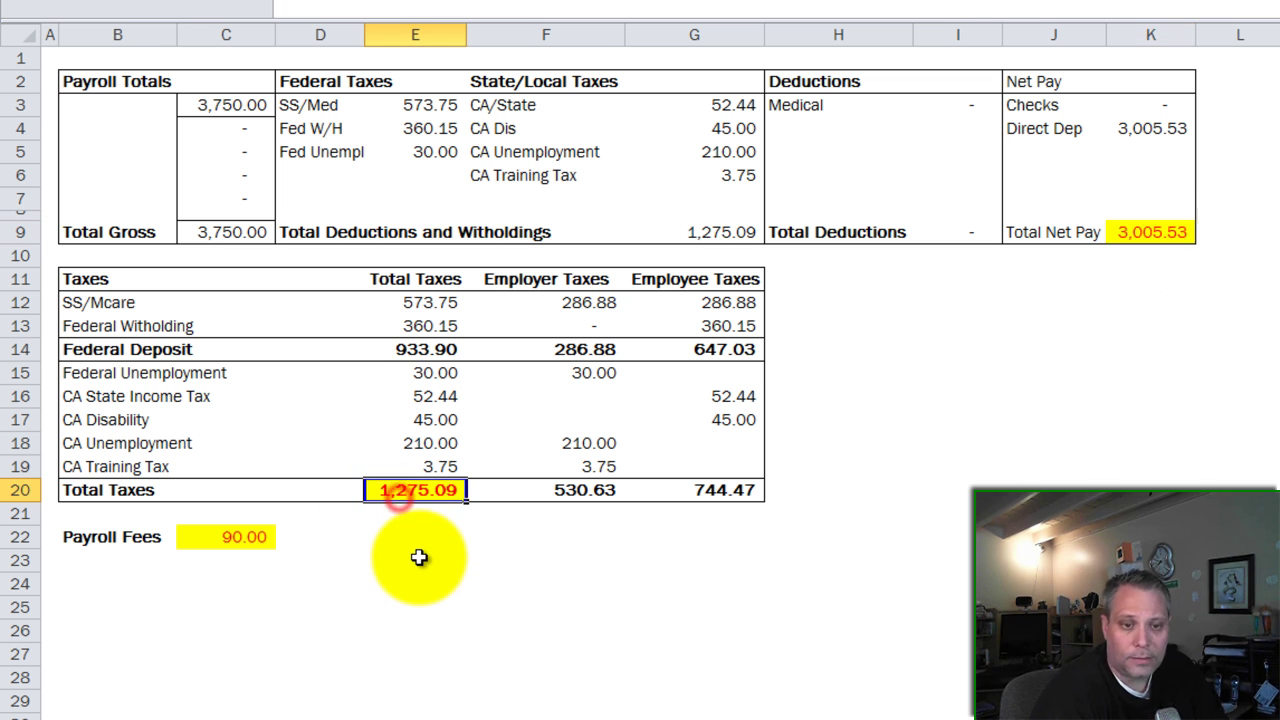
click(1152, 233)
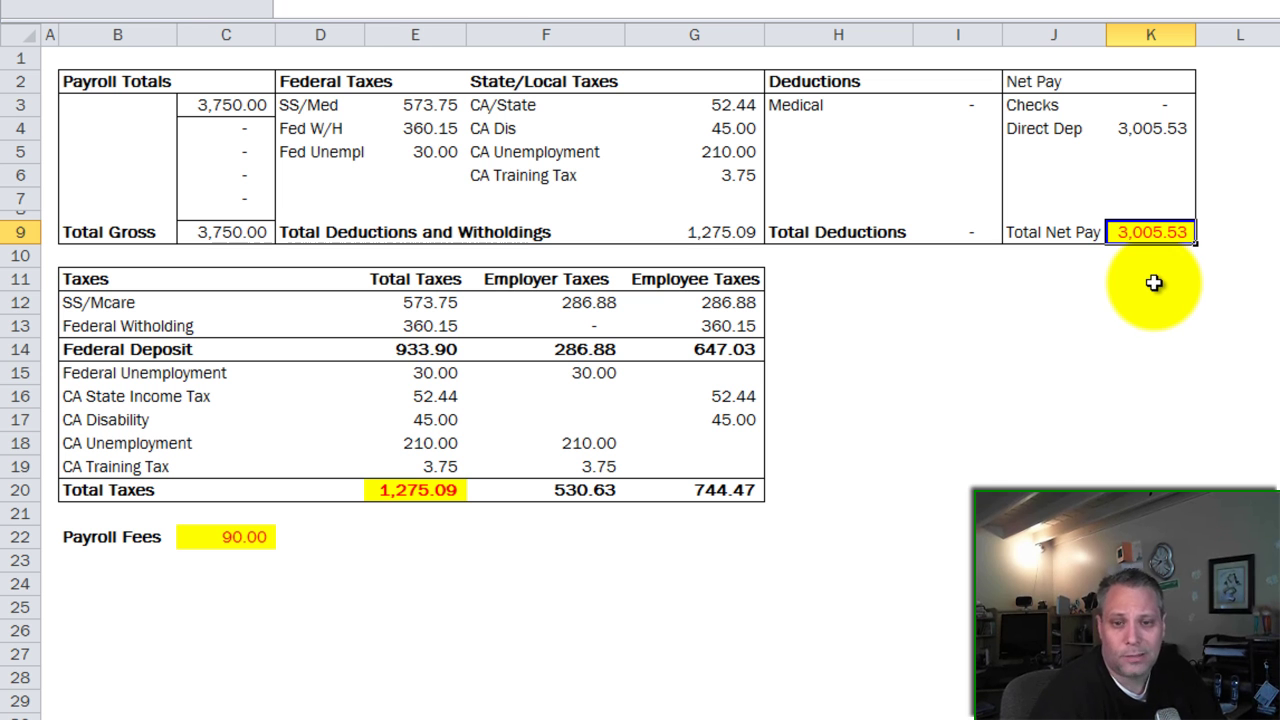
click(410, 540)
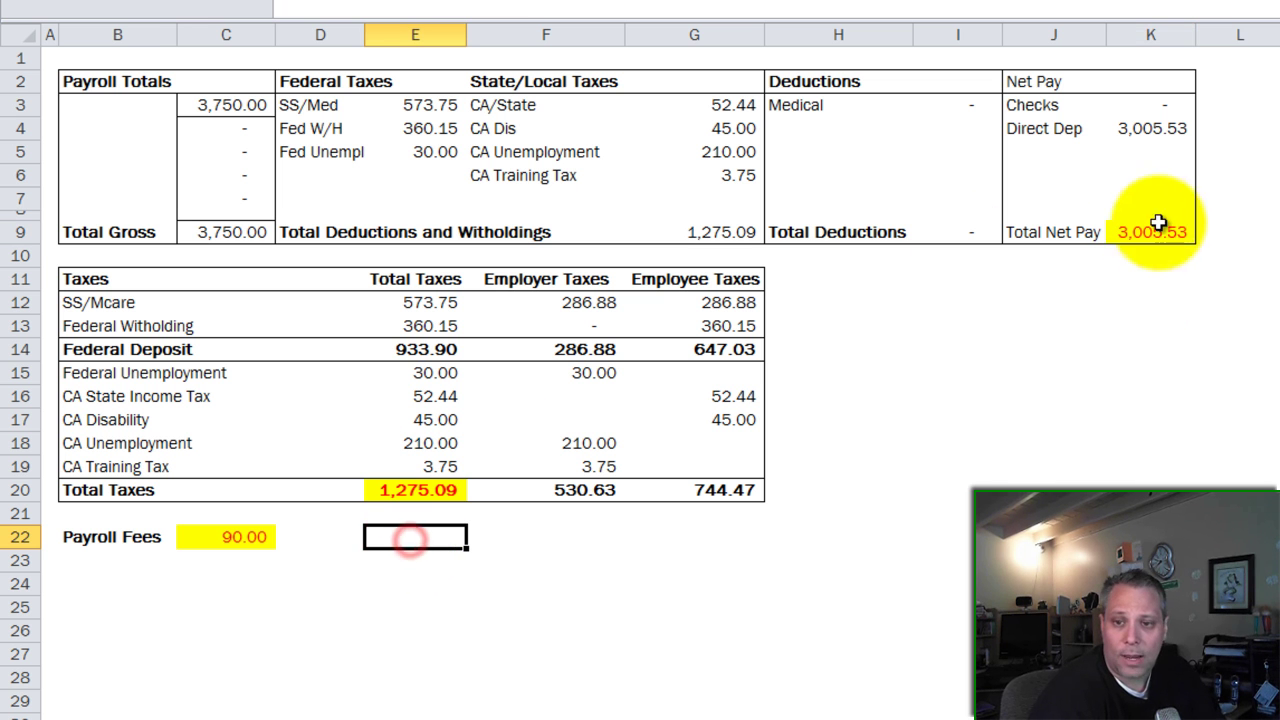
click(1160, 231)
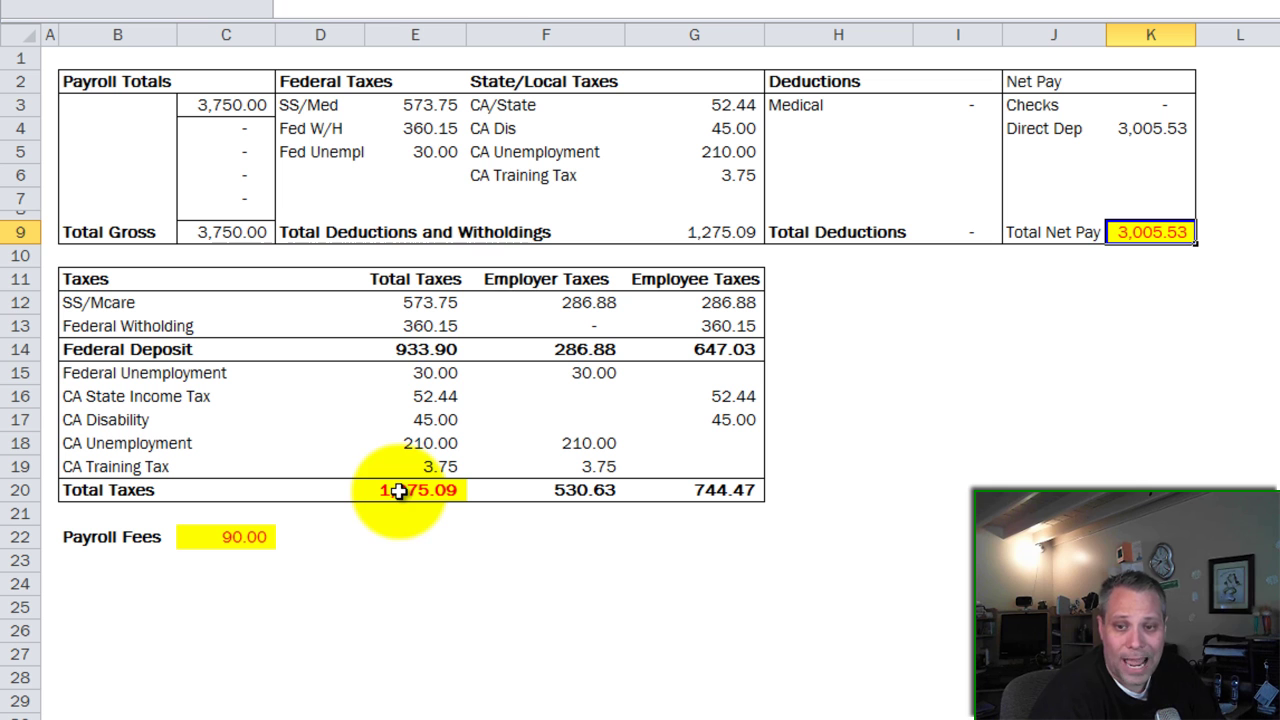
click(1165, 280)
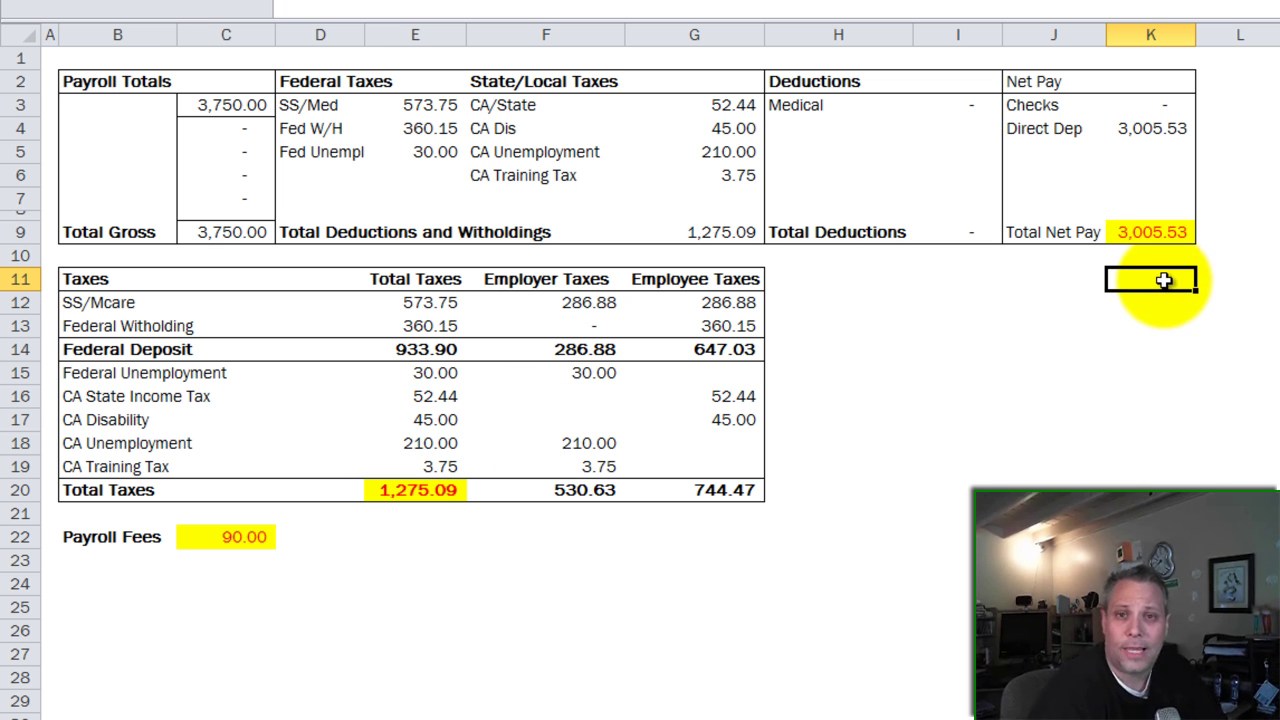
click(1157, 231)
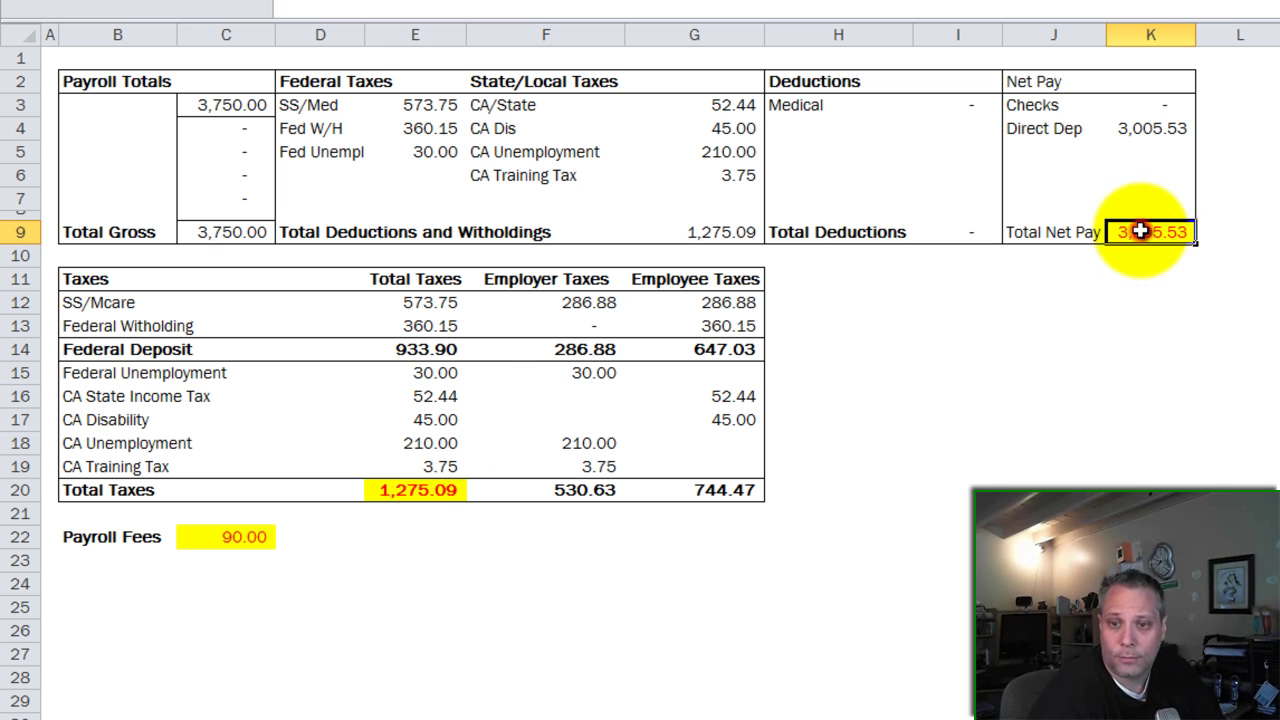
click(405, 490)
click(400, 537)
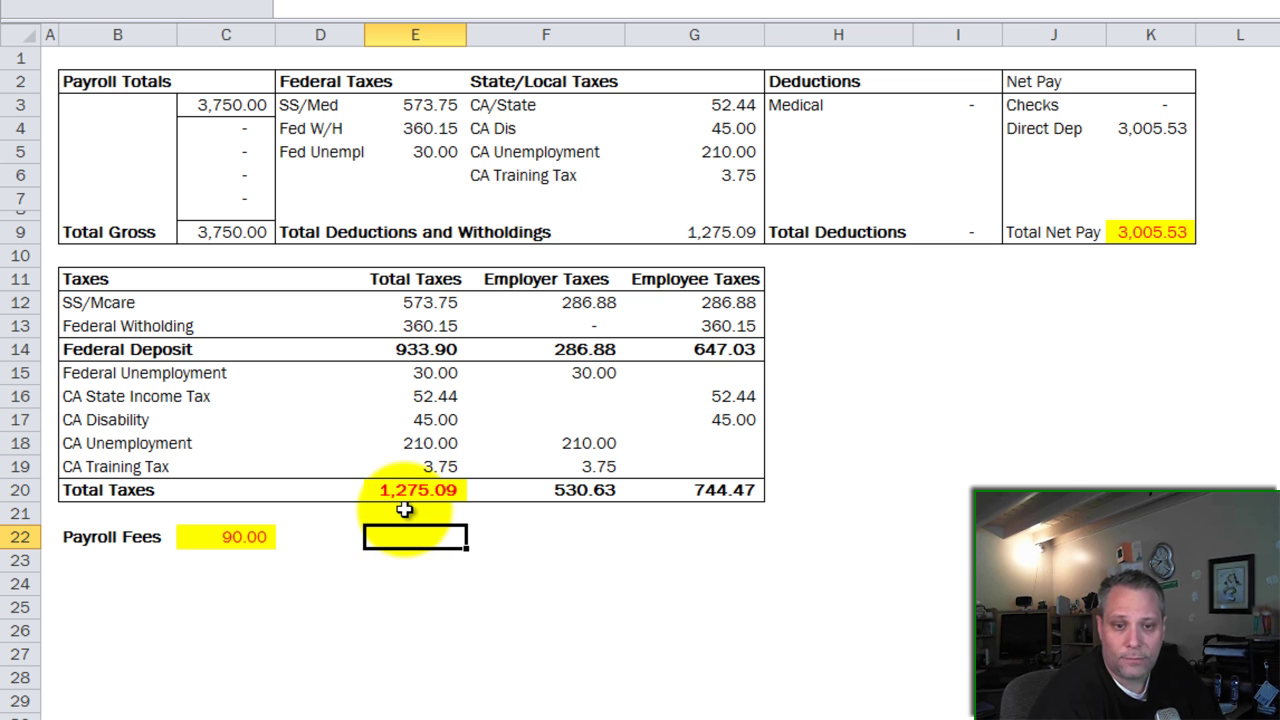
Switch to QuickBooks, set the new check's bank account to iBank, and dismiss the default account notice.
key(alt+Tab)
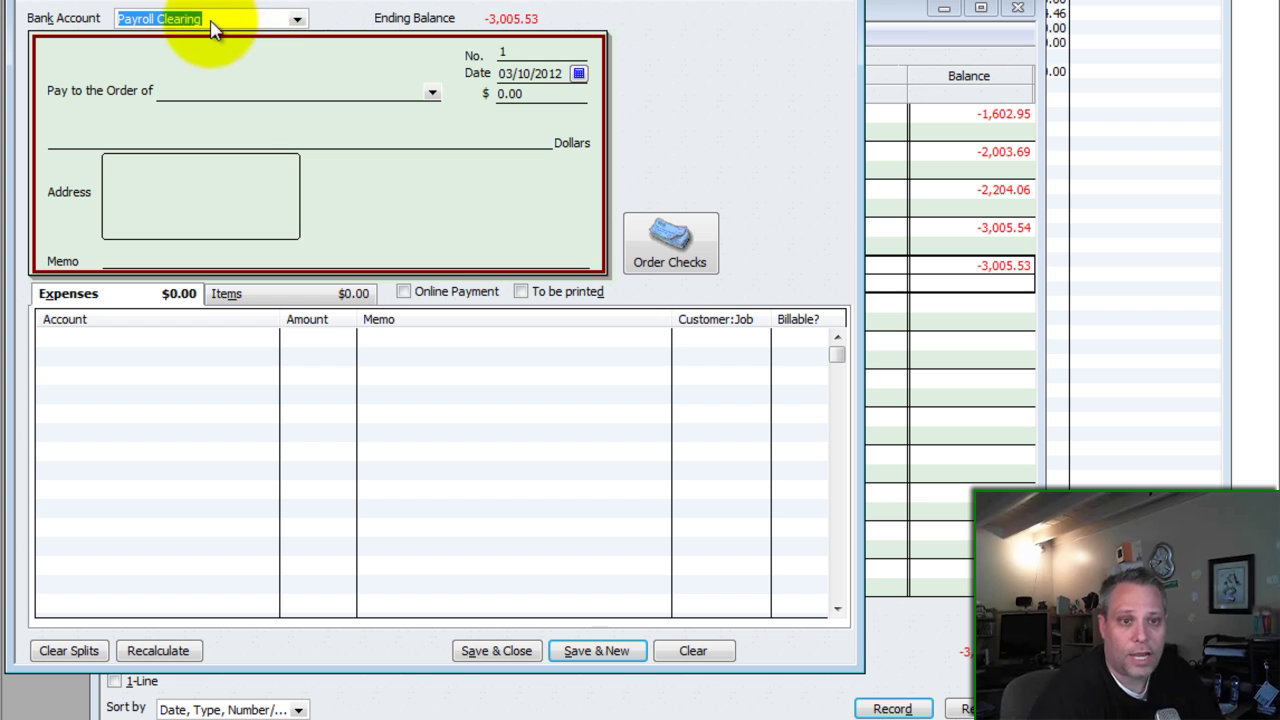
click(297, 18)
click(140, 66)
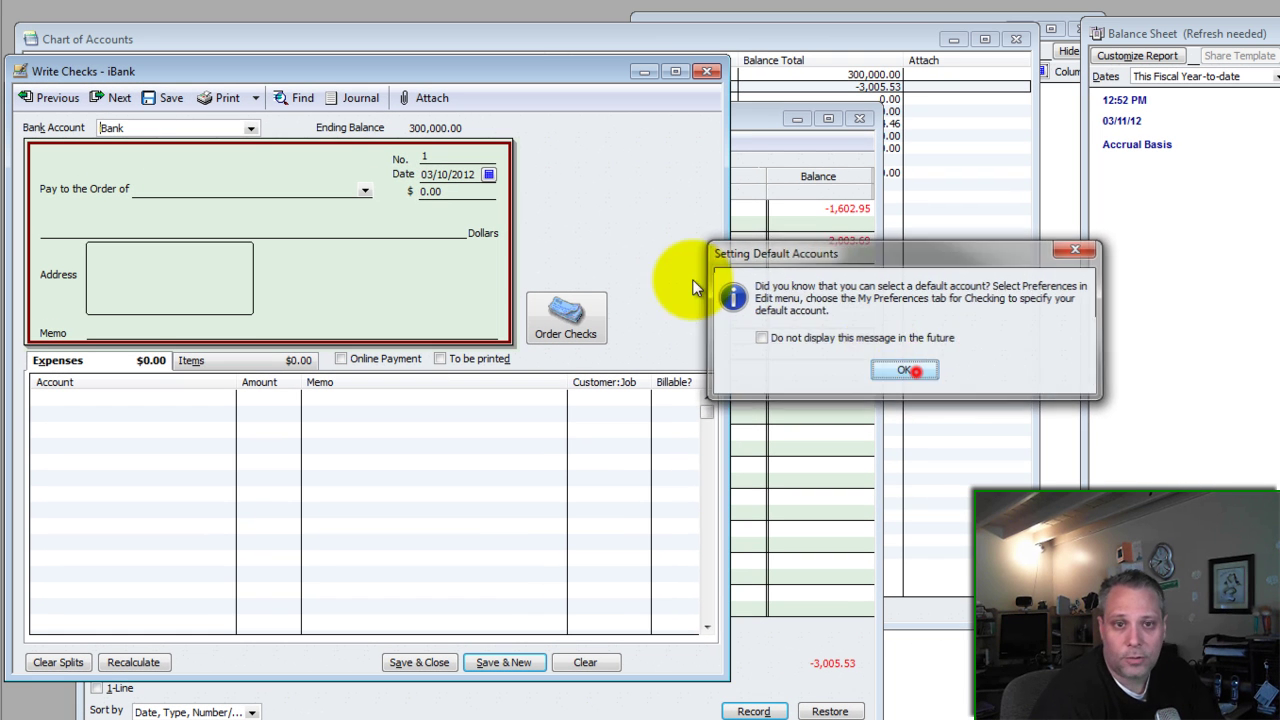
click(905, 370)
click(172, 125)
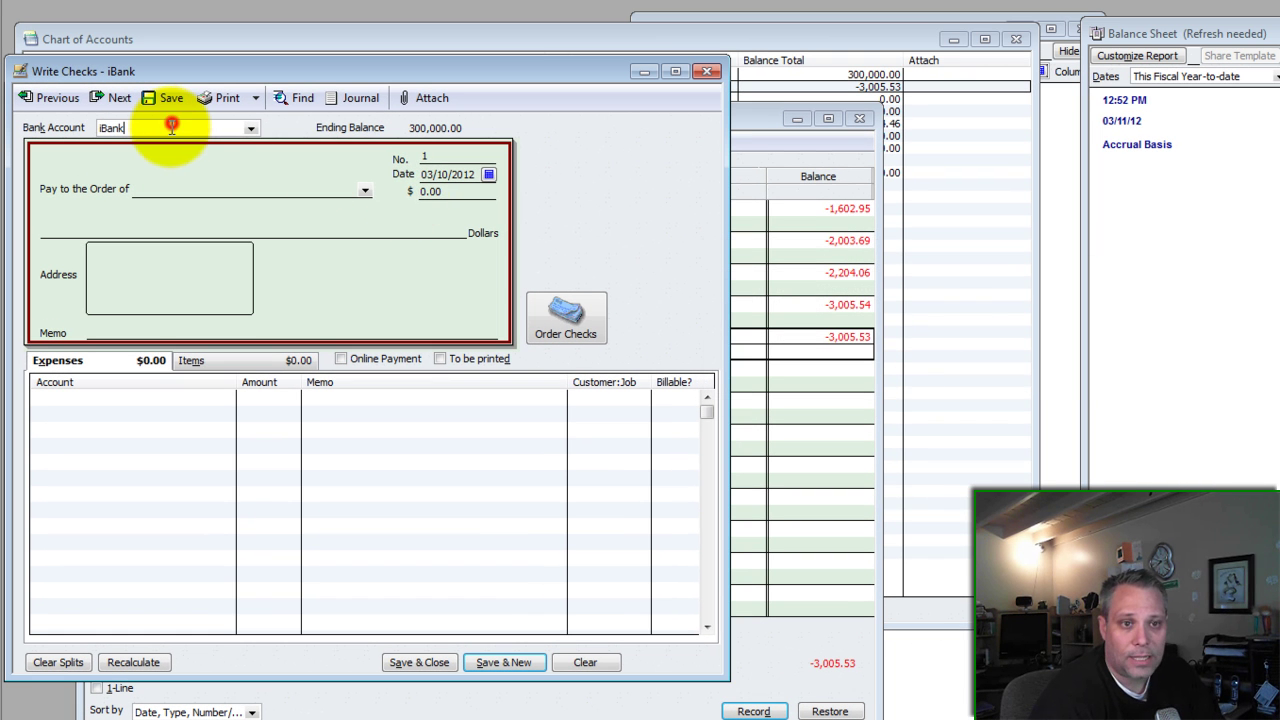
Number the check EFT, make it payable to iPayroll, and set the amount to 3,005.53.
text(EFT)
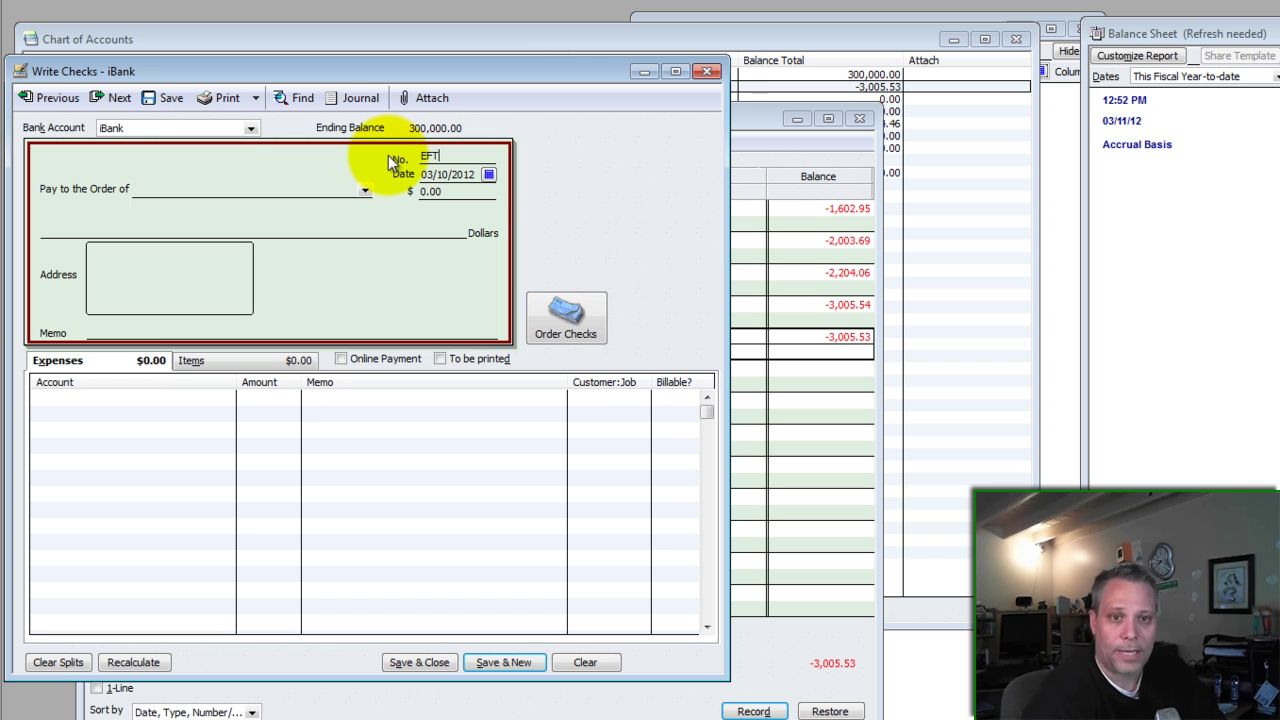
key(Tab)
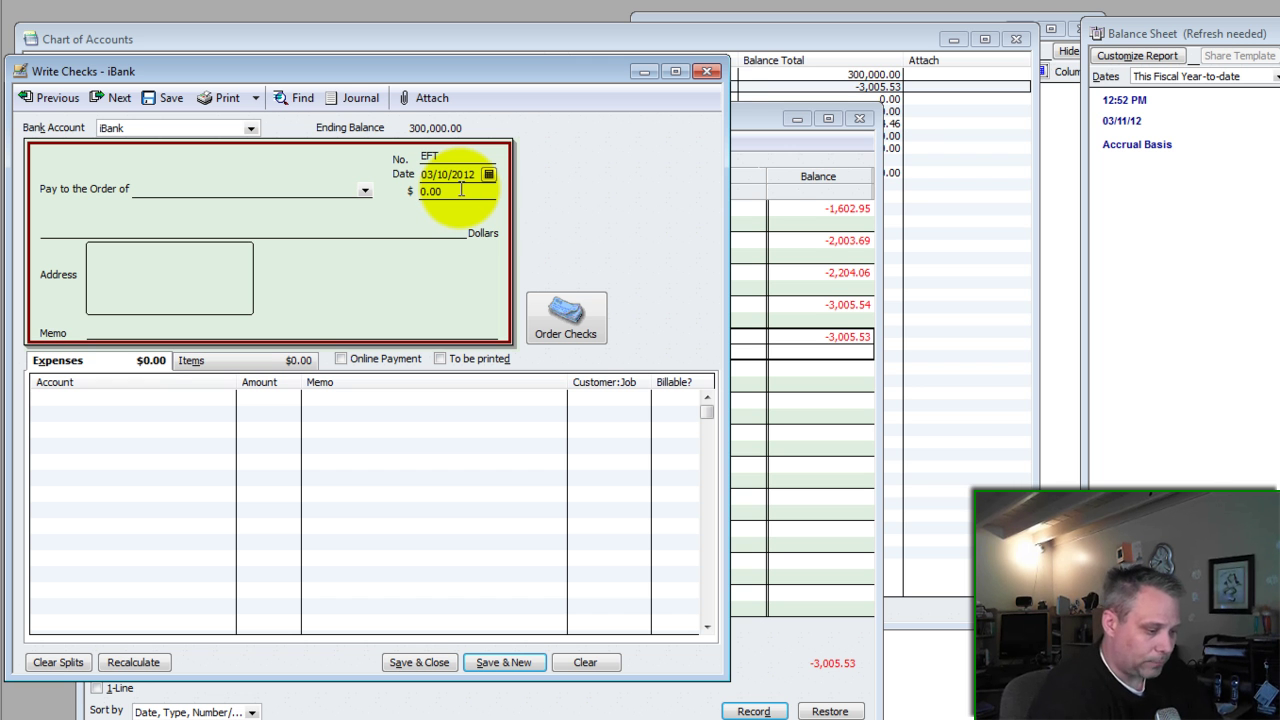
text(iPayroll)
key(Tab)
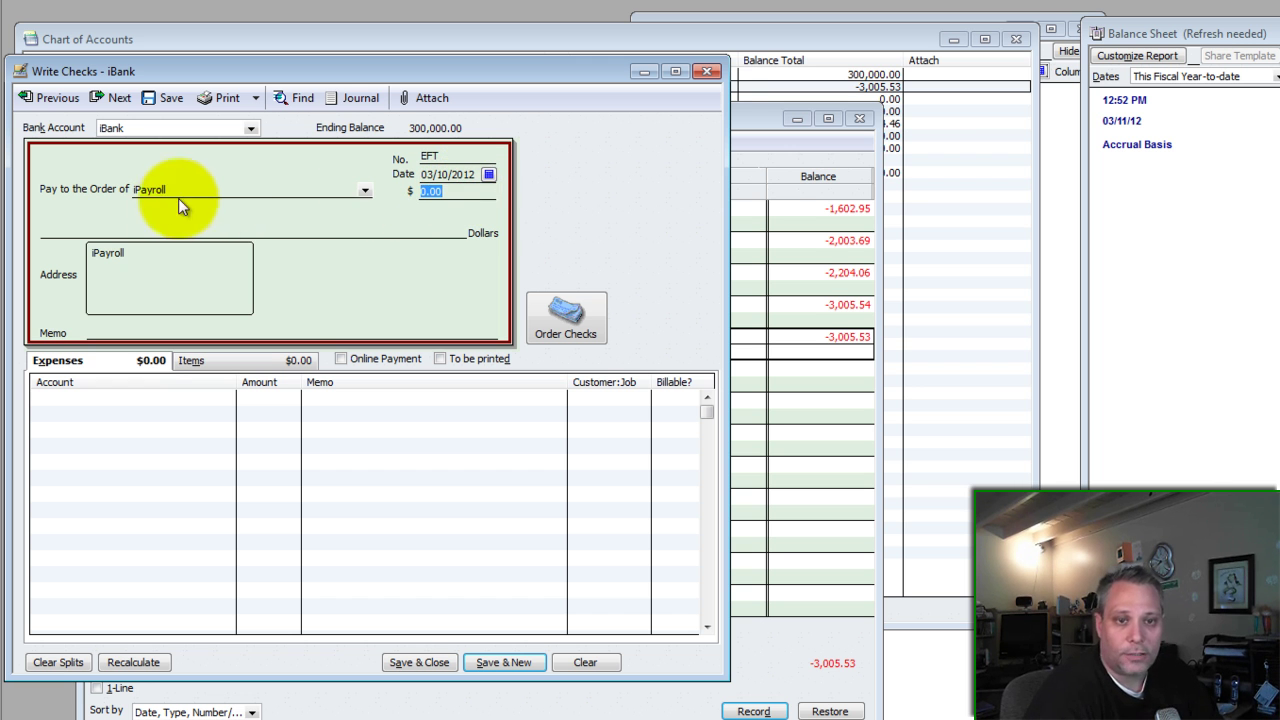
text(3005.53)
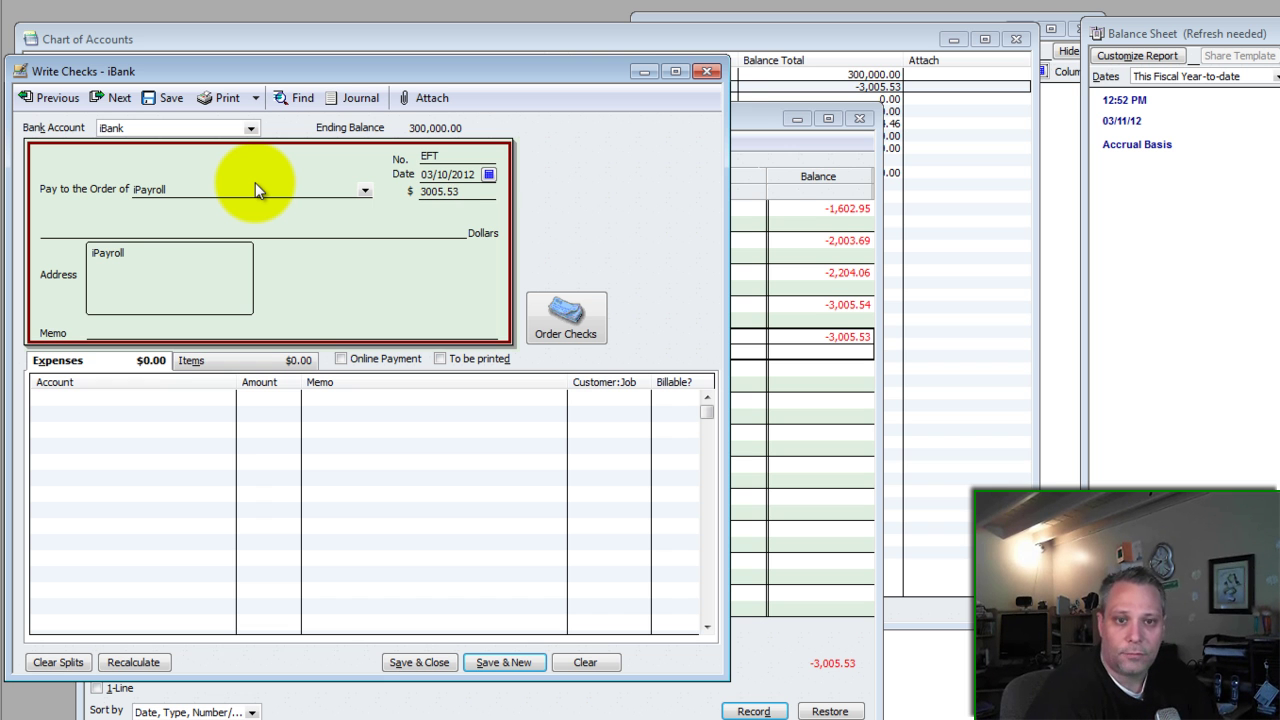
key(Tab)
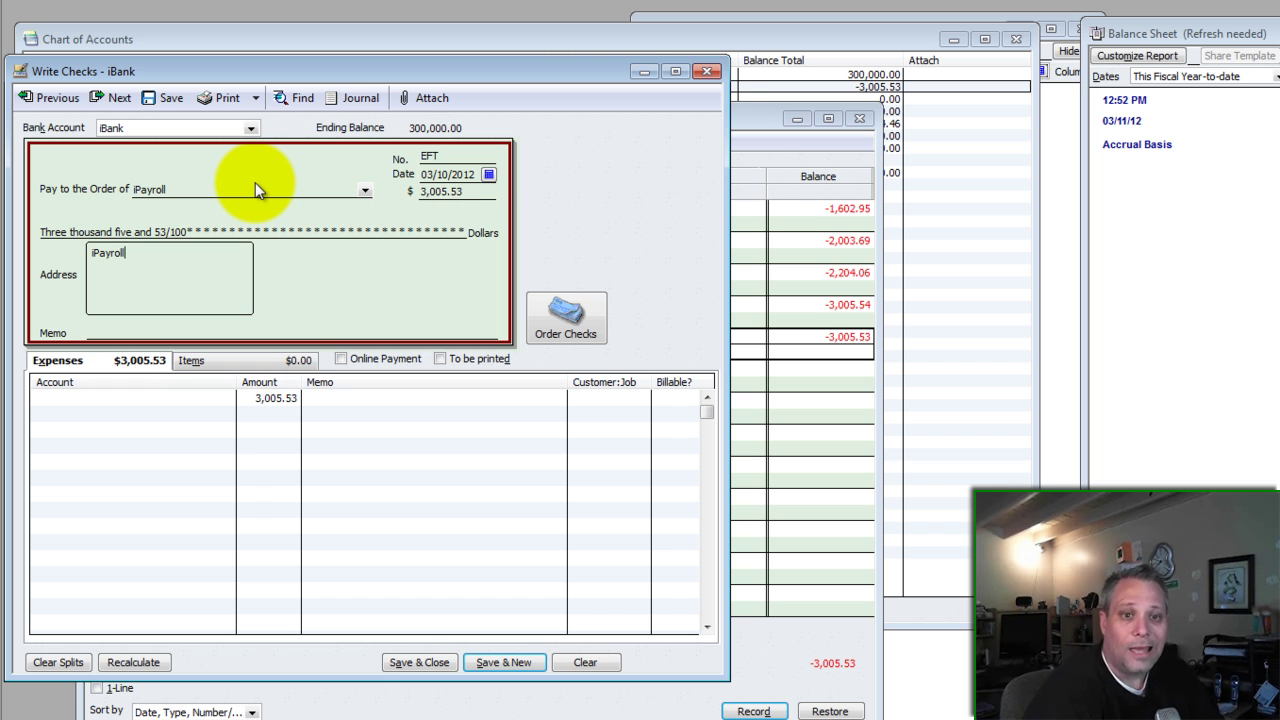
Assign the check's expense line to the Payroll Clearing account.
click(205, 396)
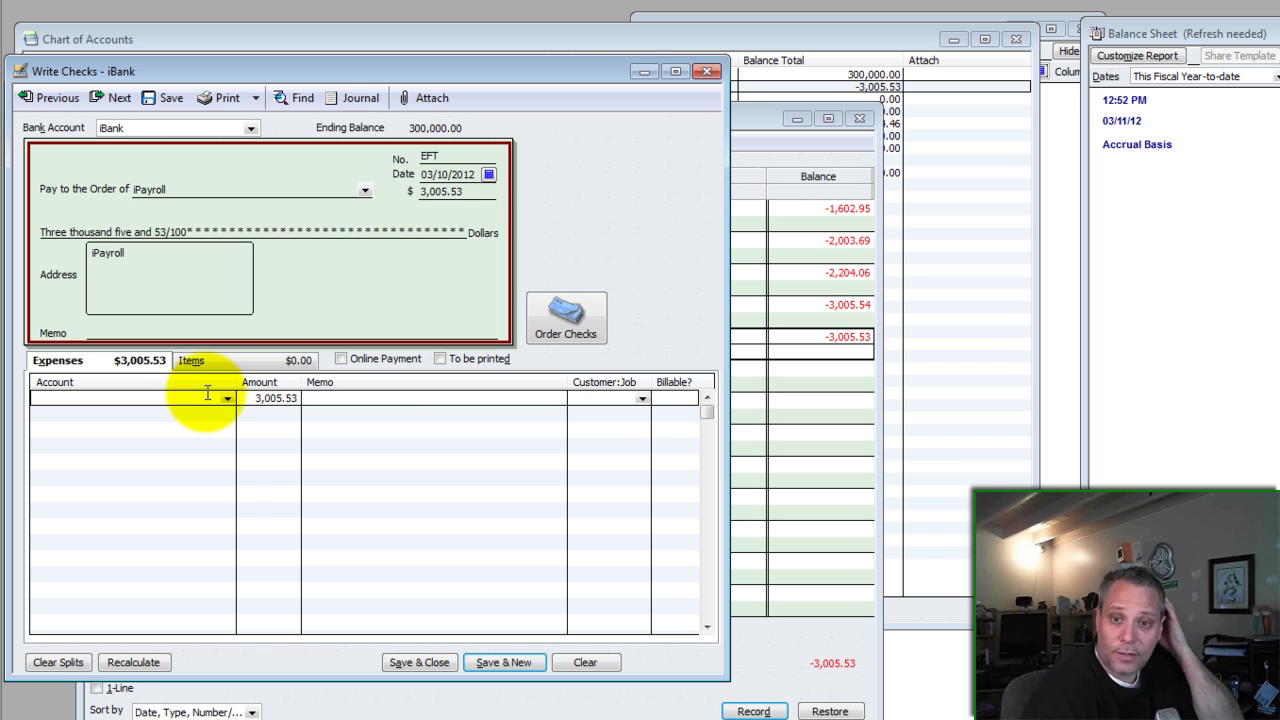
text(Payroll Clearing)
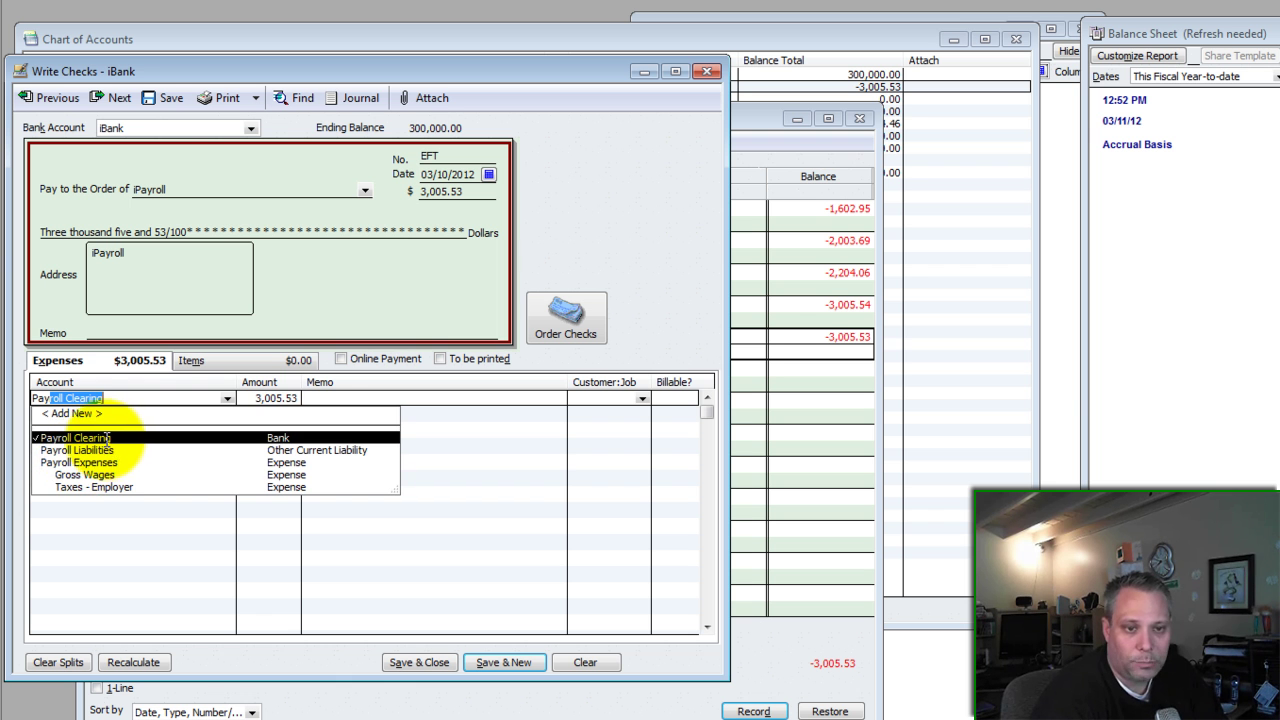
click(286, 397)
Check the Payroll Clearing register balance, close the register, and examine the Payroll Clearing line on the refreshed balance sheet.
click(830, 350)
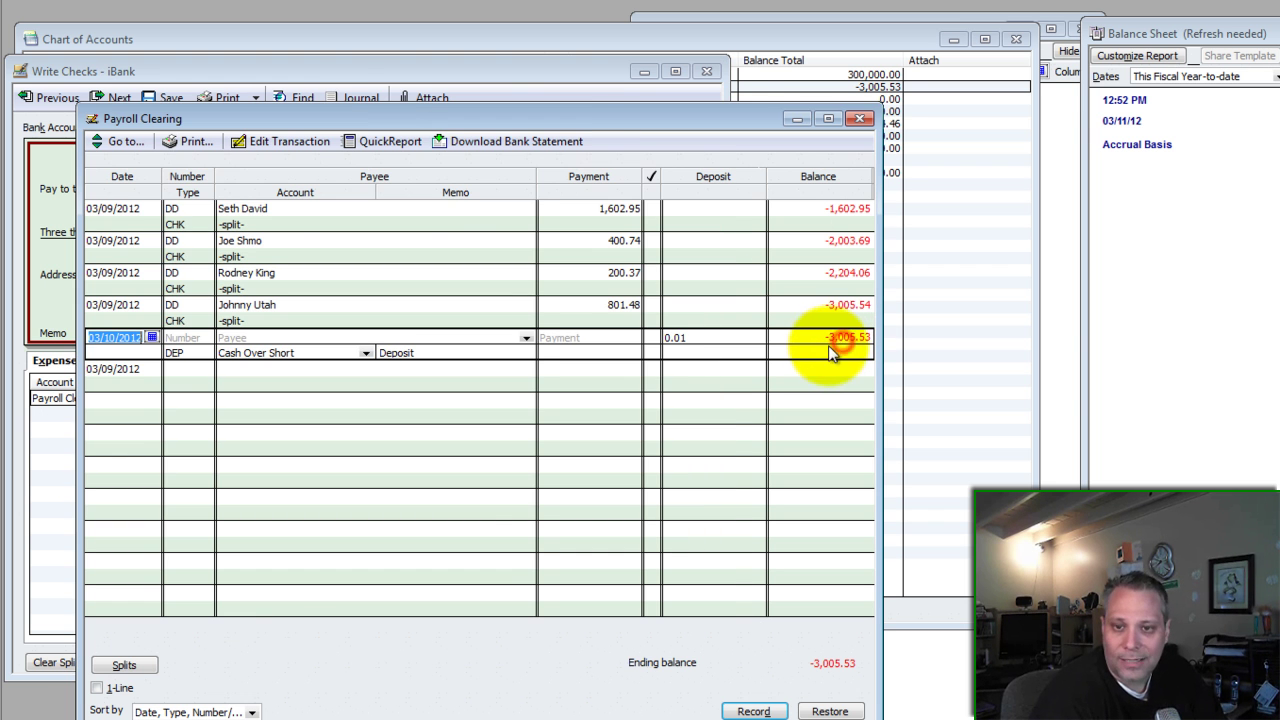
drag(560, 121, 940, 285)
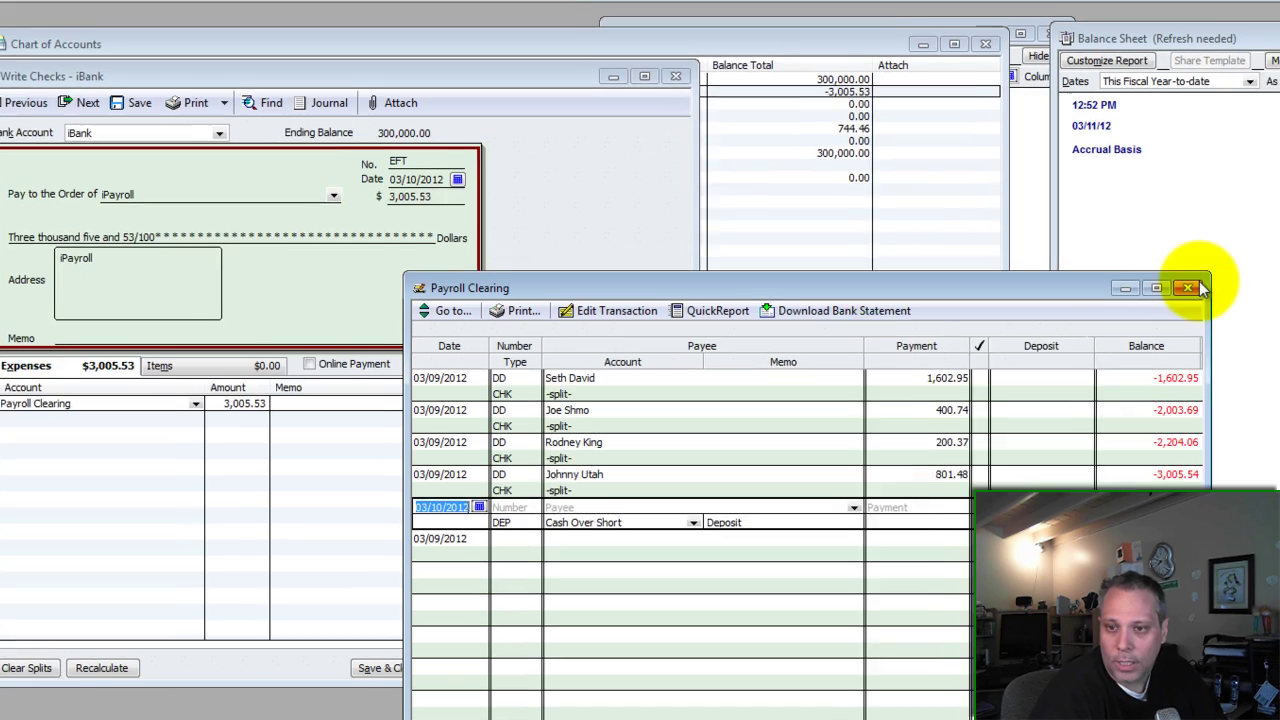
click(1198, 289)
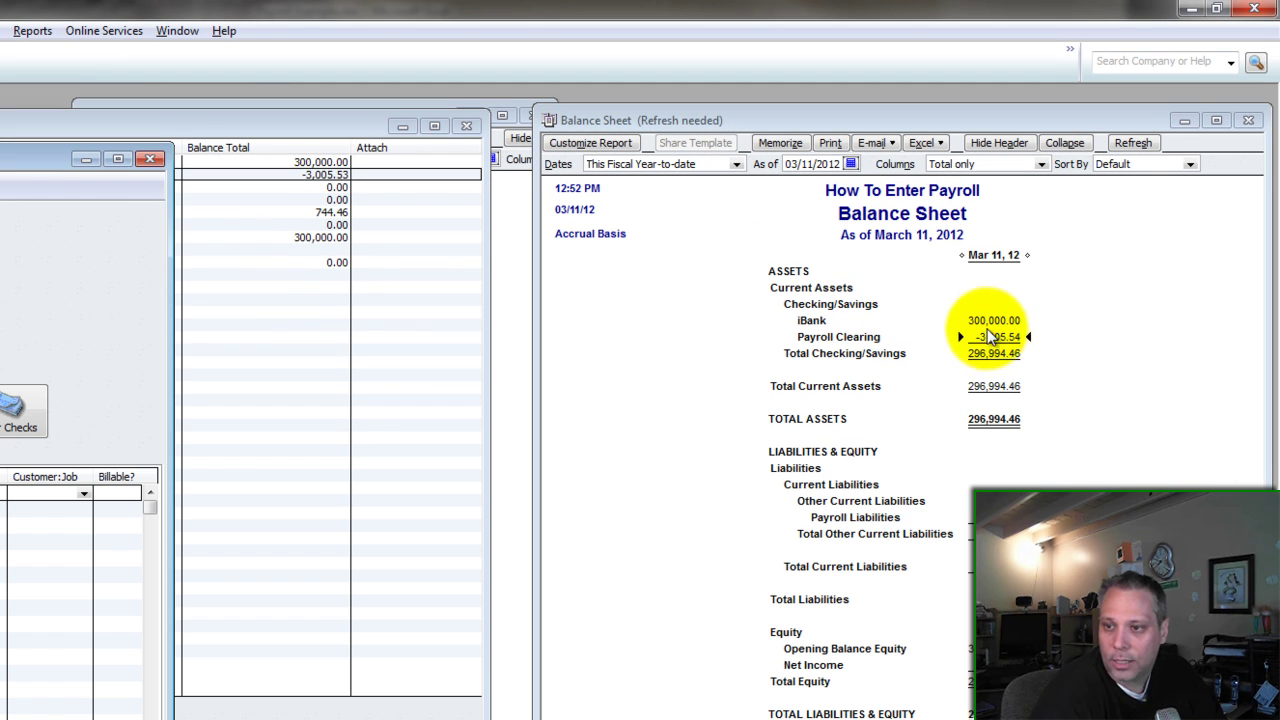
click(988, 337)
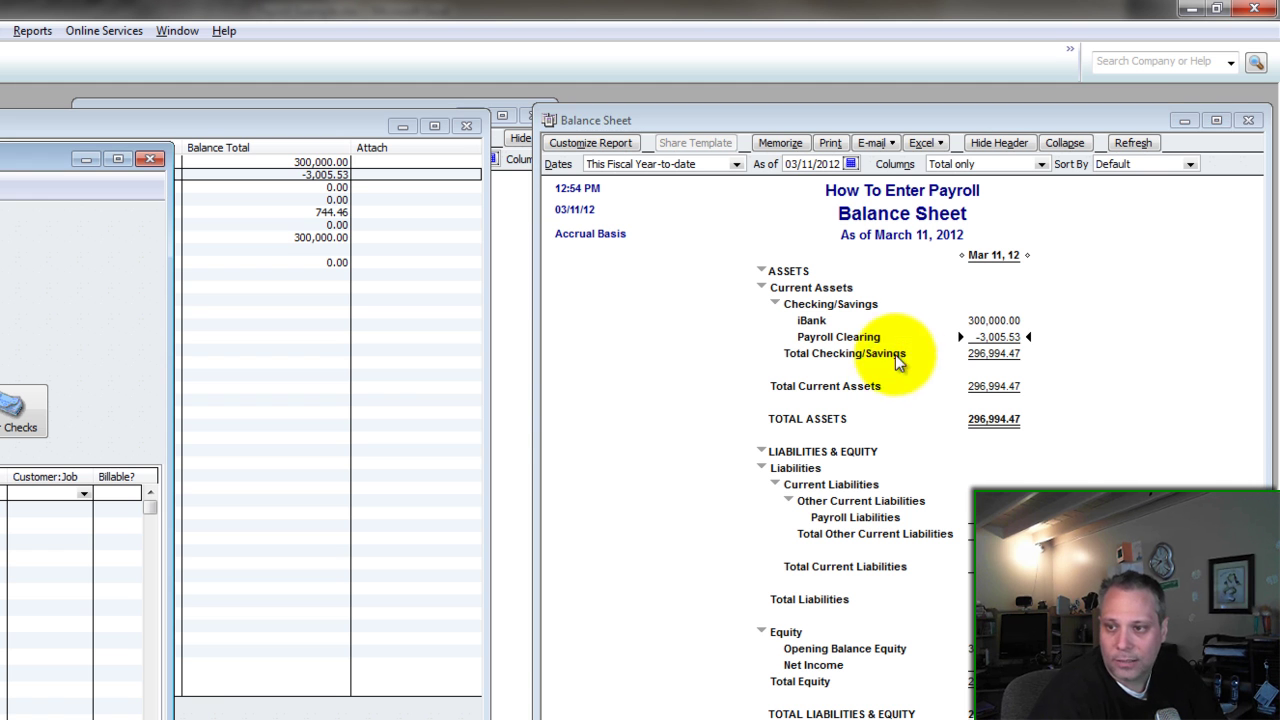
click(990, 327)
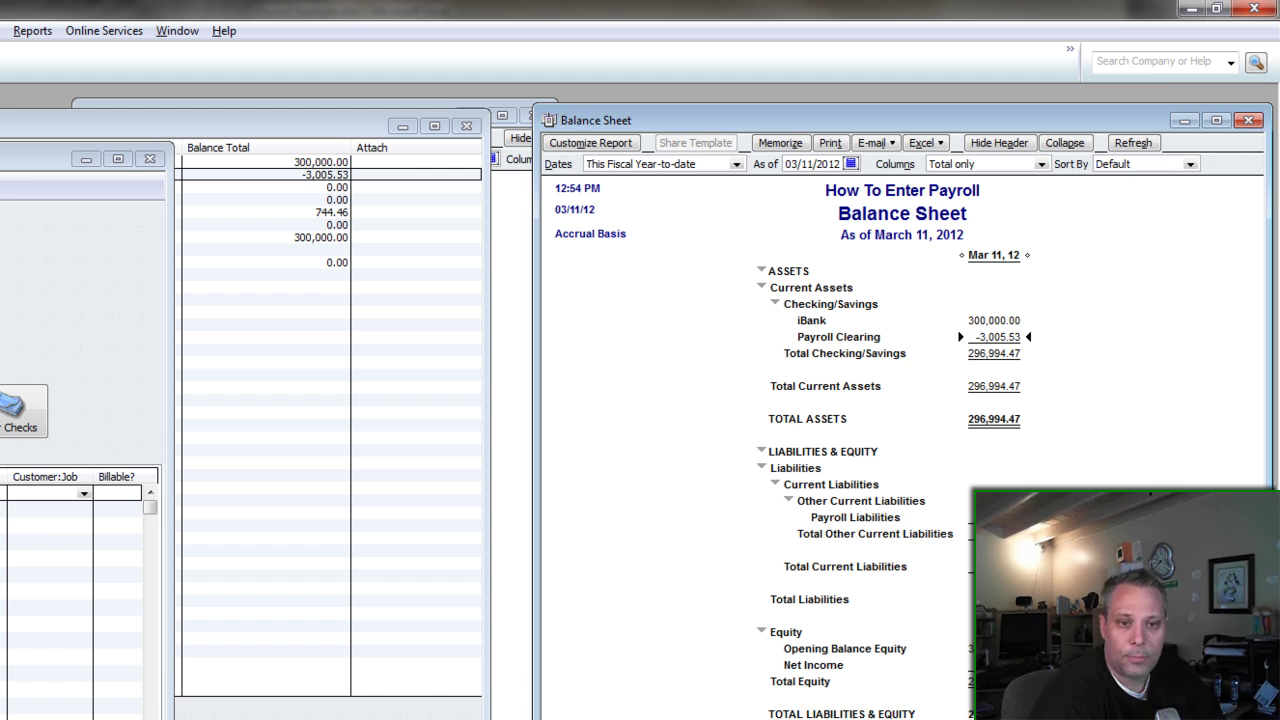
Save and close the iPayroll check and review its effect on the balance sheet's bank accounts.
key(ctrl+Tab)
key(alt+a)
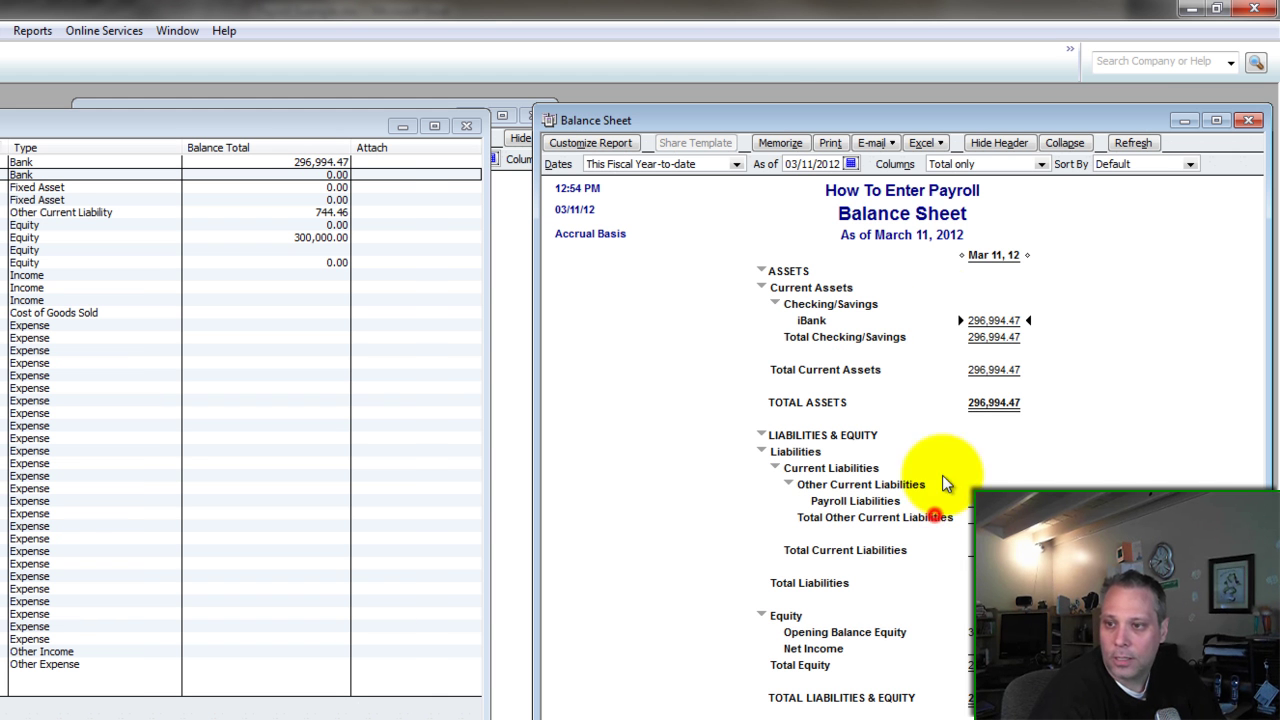
click(970, 323)
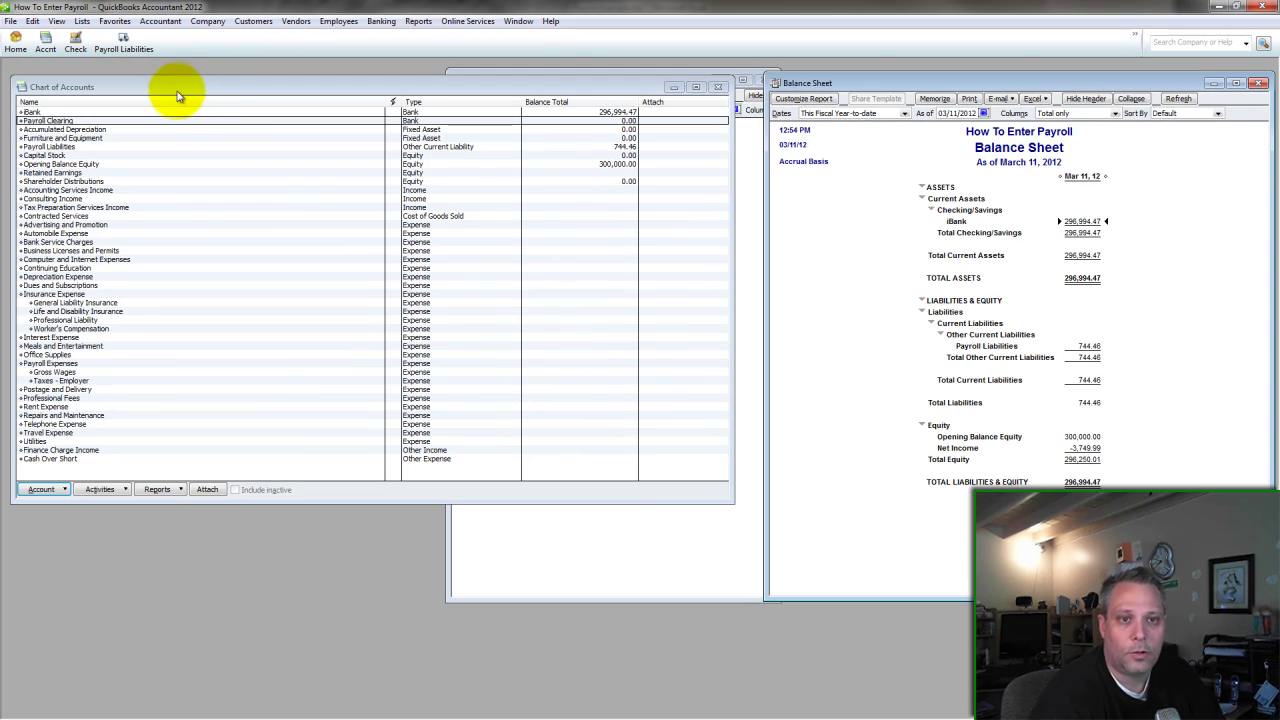
Switch to Excel and compare the Total Net Pay amount with the Total Taxes amount on the Payroll Summary.
click(176, 90)
key(alt+Tab)
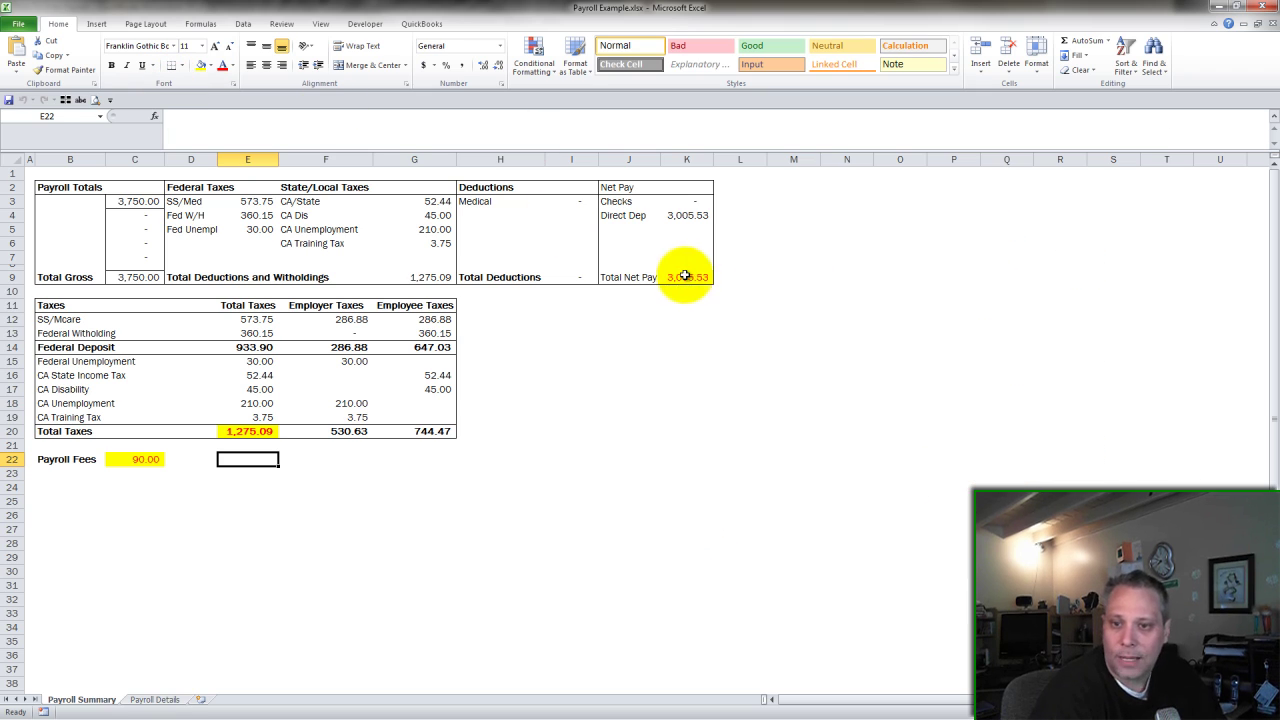
click(686, 277)
click(243, 459)
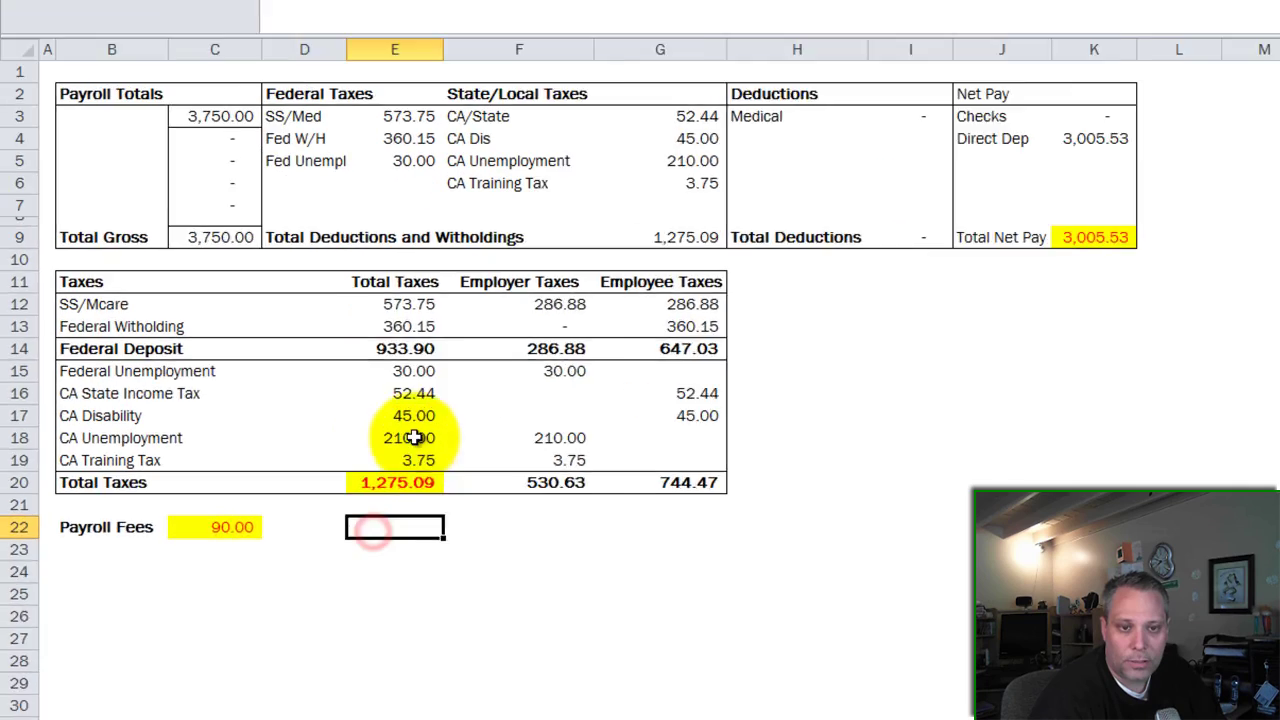
Switch to QuickBooks and start another check drawn on the iBank account.
key(alt+Tab)
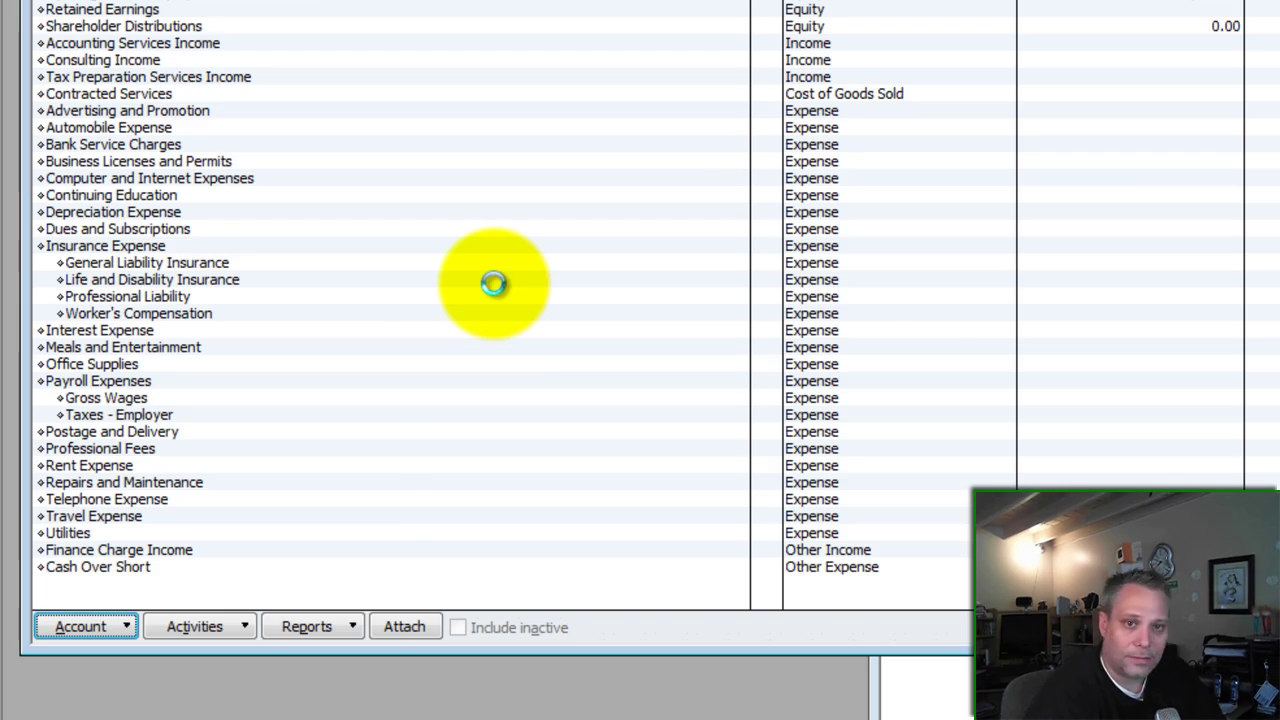
key(ctrl+w)
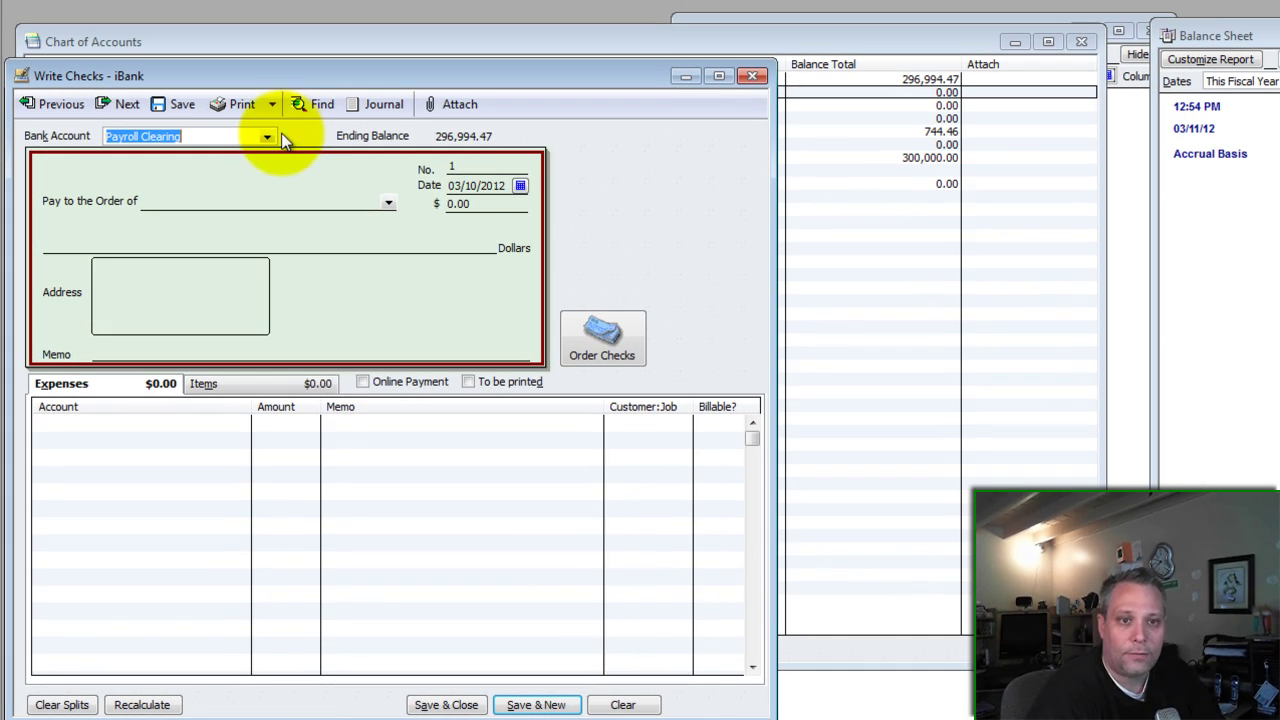
click(278, 112)
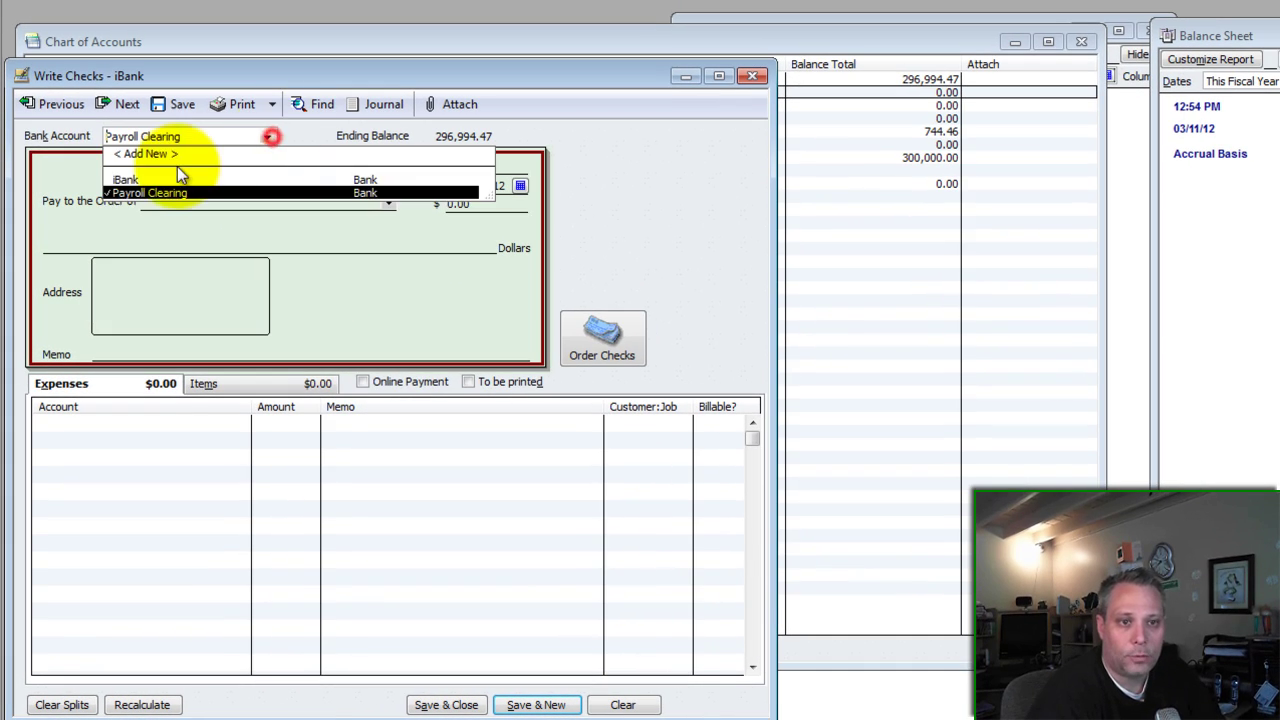
click(135, 156)
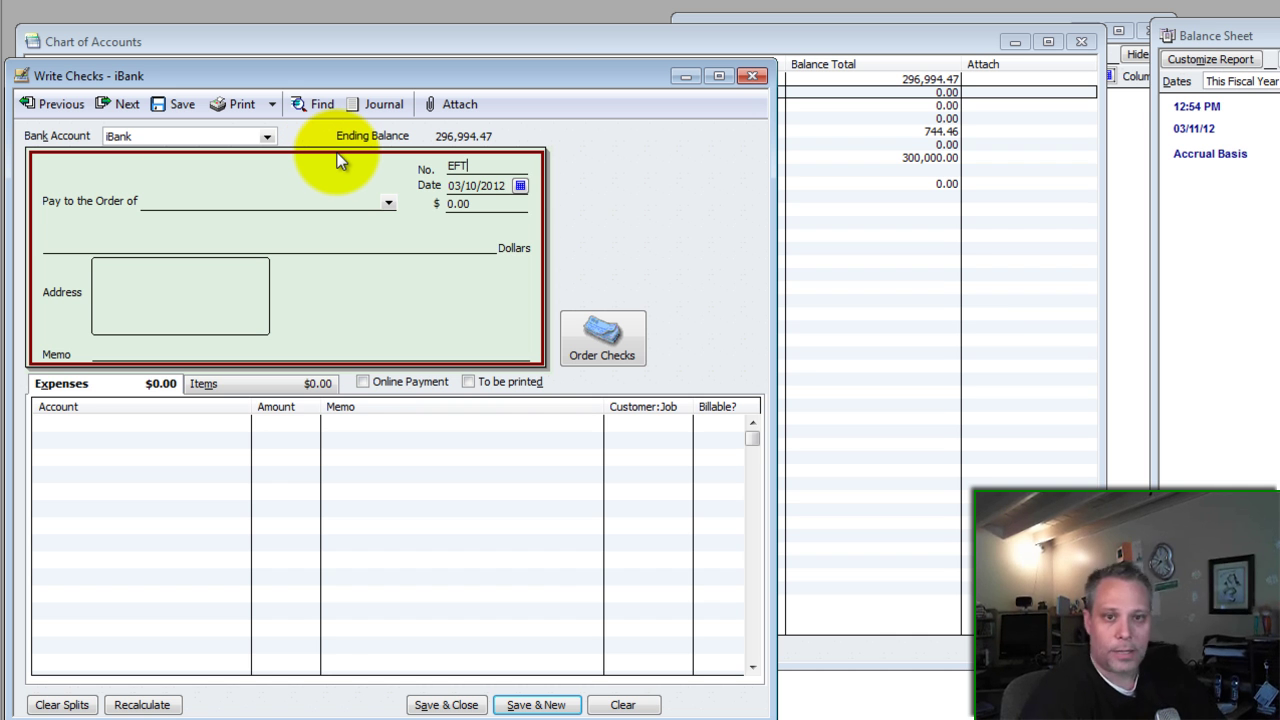
Make the new EFT check from iBank payable to iPayroll.
key(Tab)
text(pa)
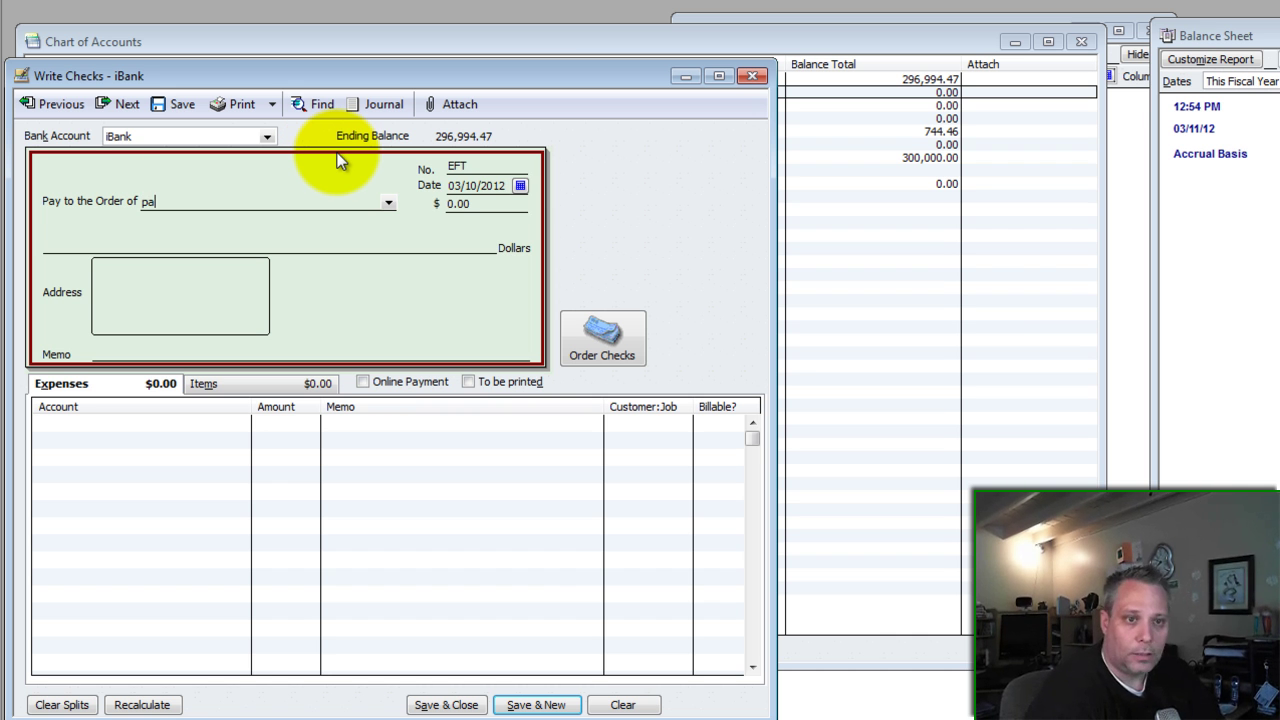
text(iPayroll)
key(Tab)
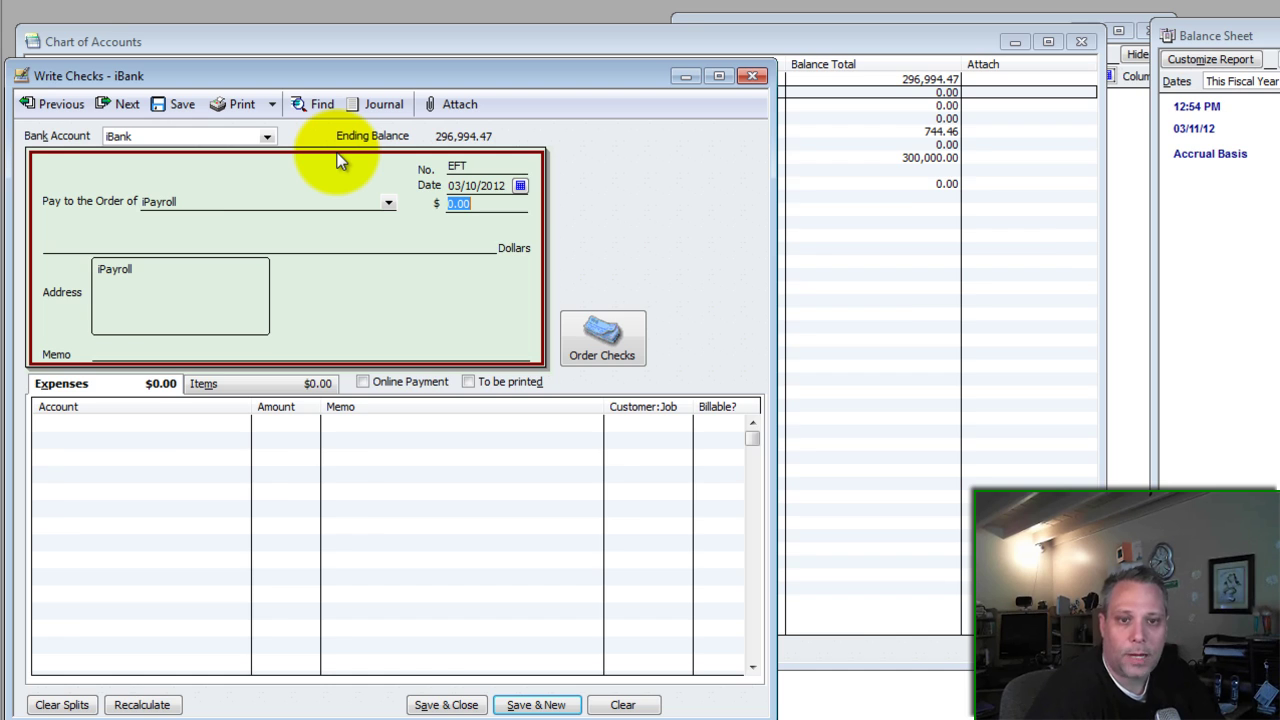
Look up the Total Taxes amount in Excel, switch back to QuickBooks, and enter 1,275.09 as the check amount.
key(alt+Tab)
click(380, 560)
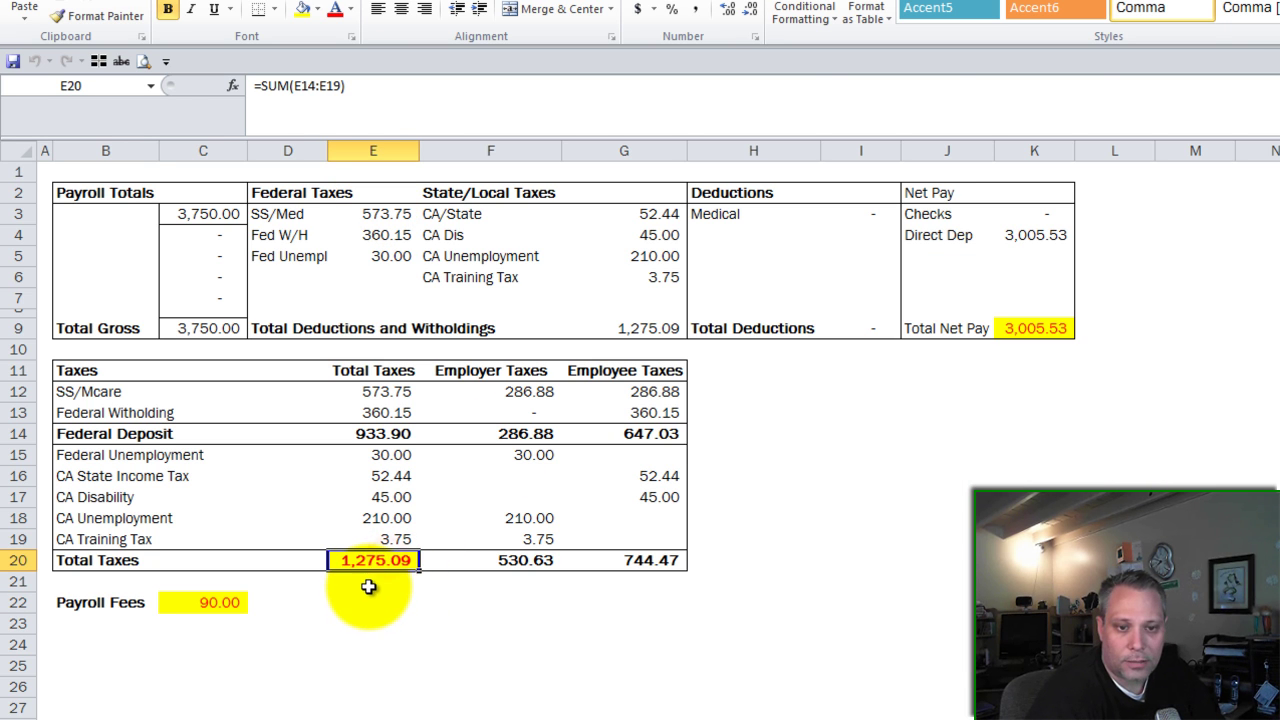
key(alt+Tab)
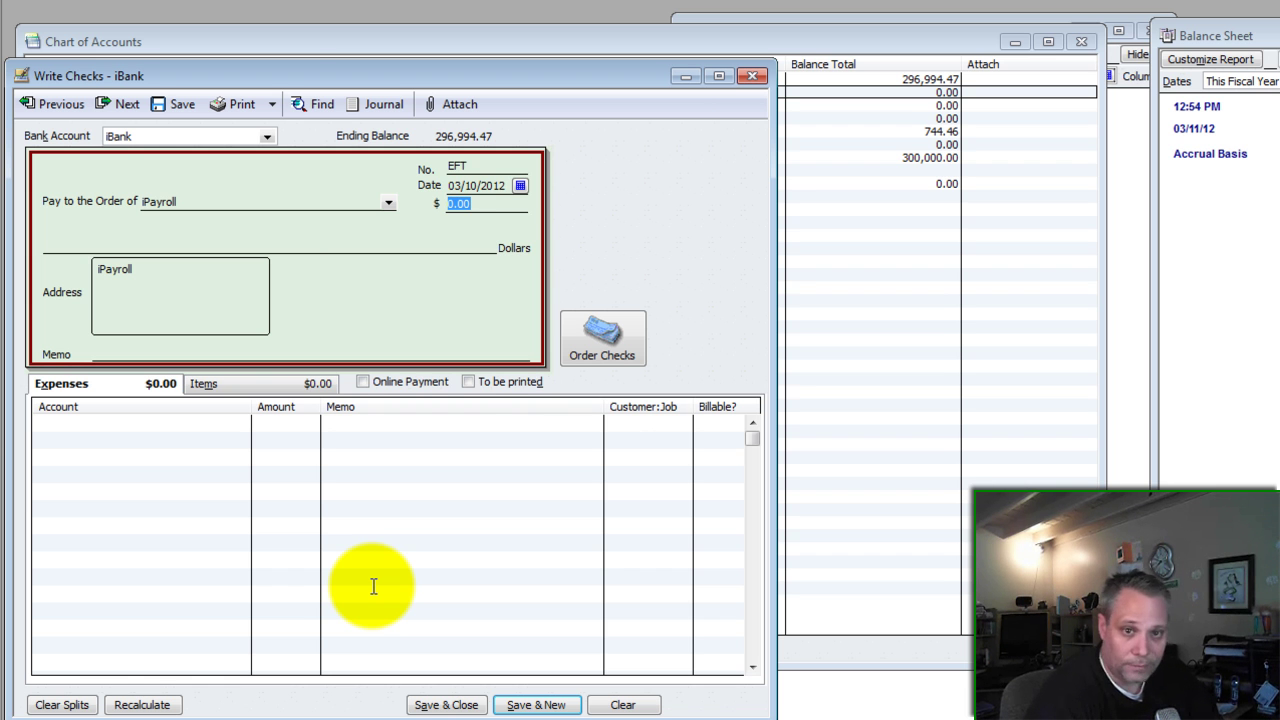
key(Tab)
click(180, 428)
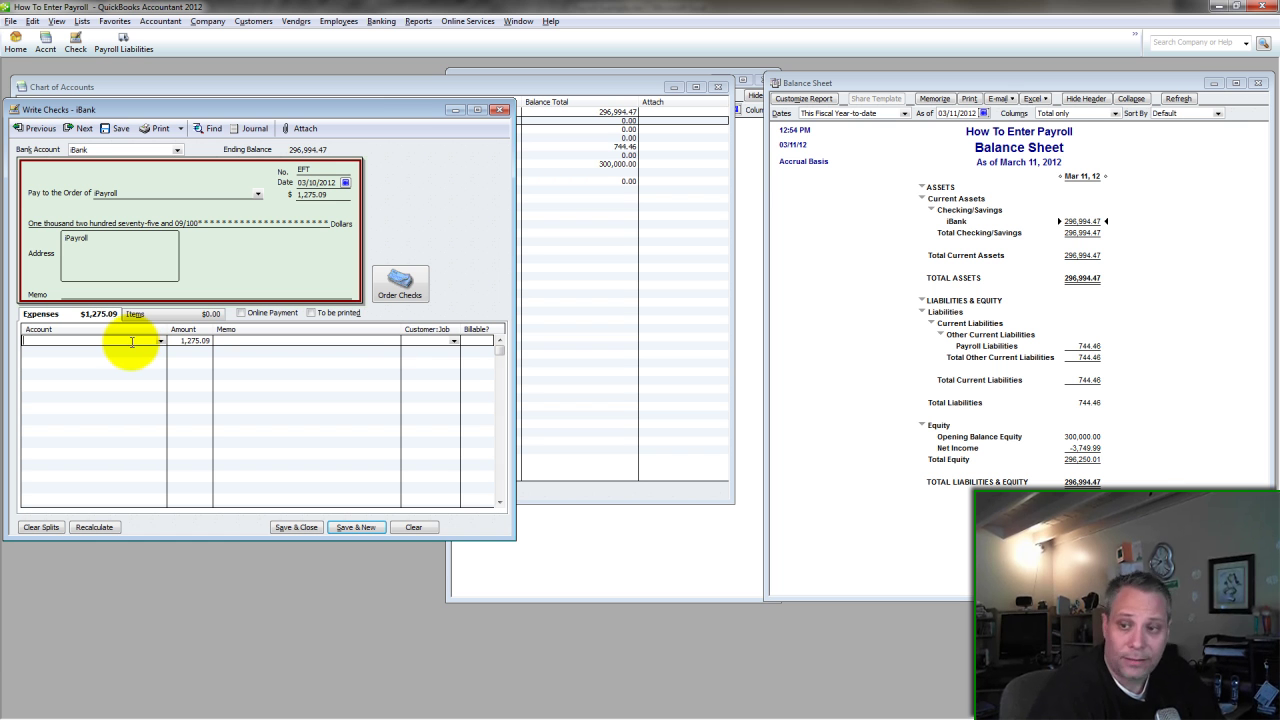
Consult the Payroll Liabilities balance on the balance sheet and assign 744.46 of the check to Payroll Liabilities, declining the Pay Payroll Liabilities feature.
click(1088, 356)
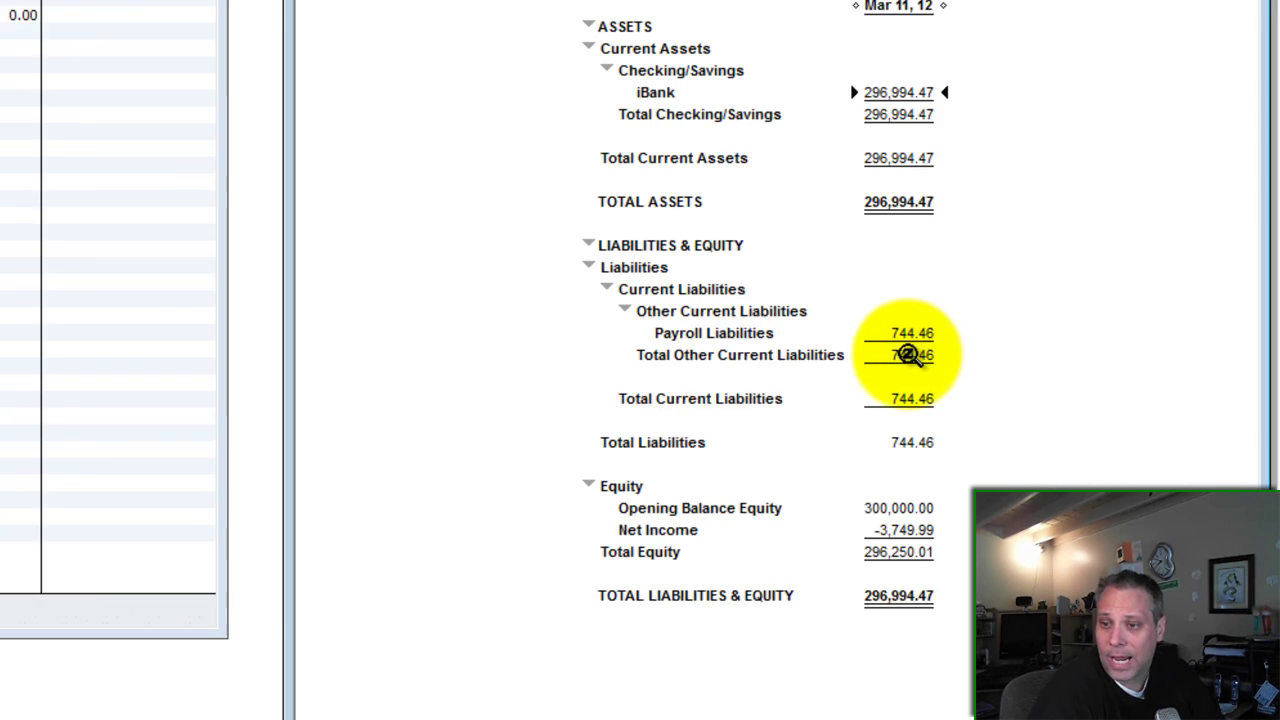
click(912, 341)
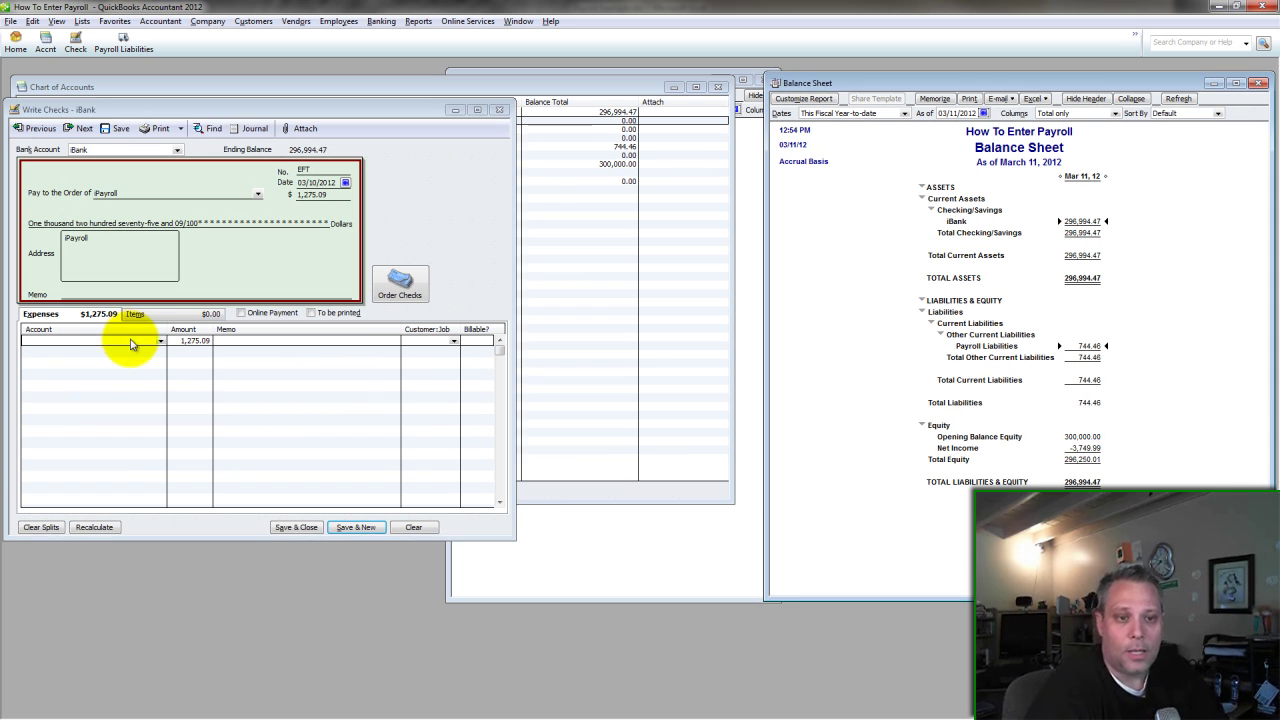
click(130, 341)
text(Payroll Clearing)
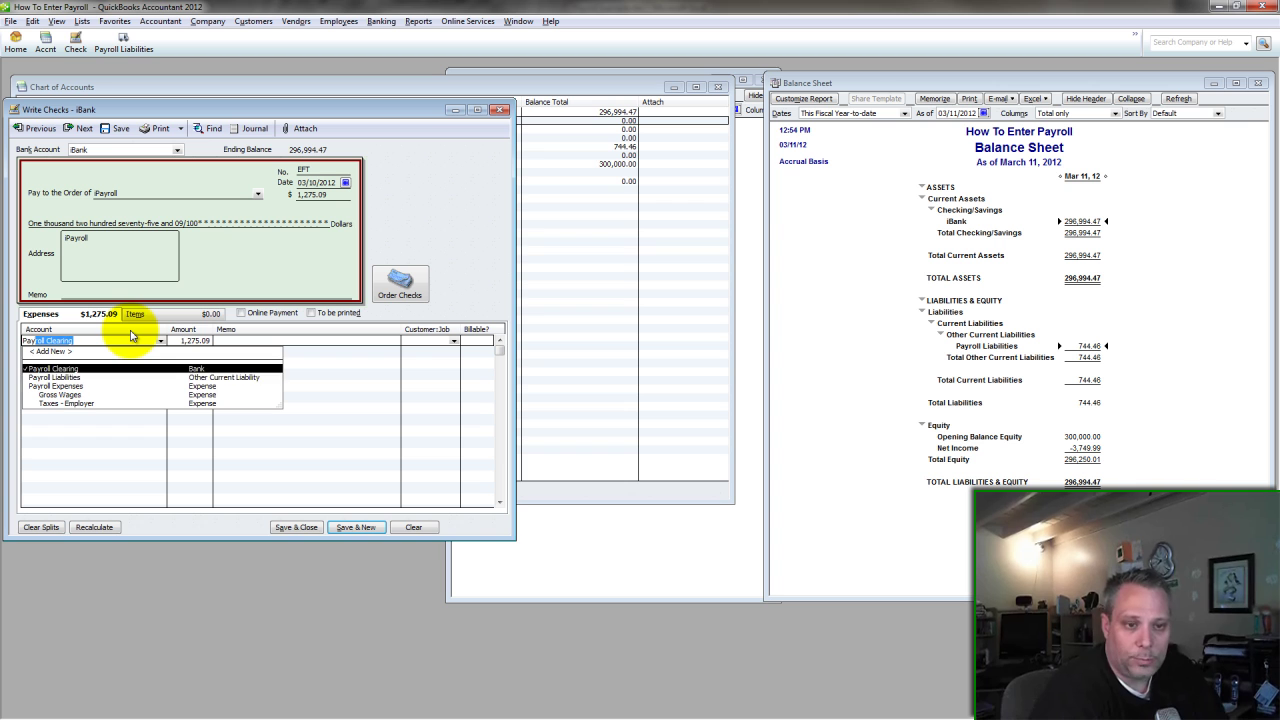
key(Down)
key(Tab)
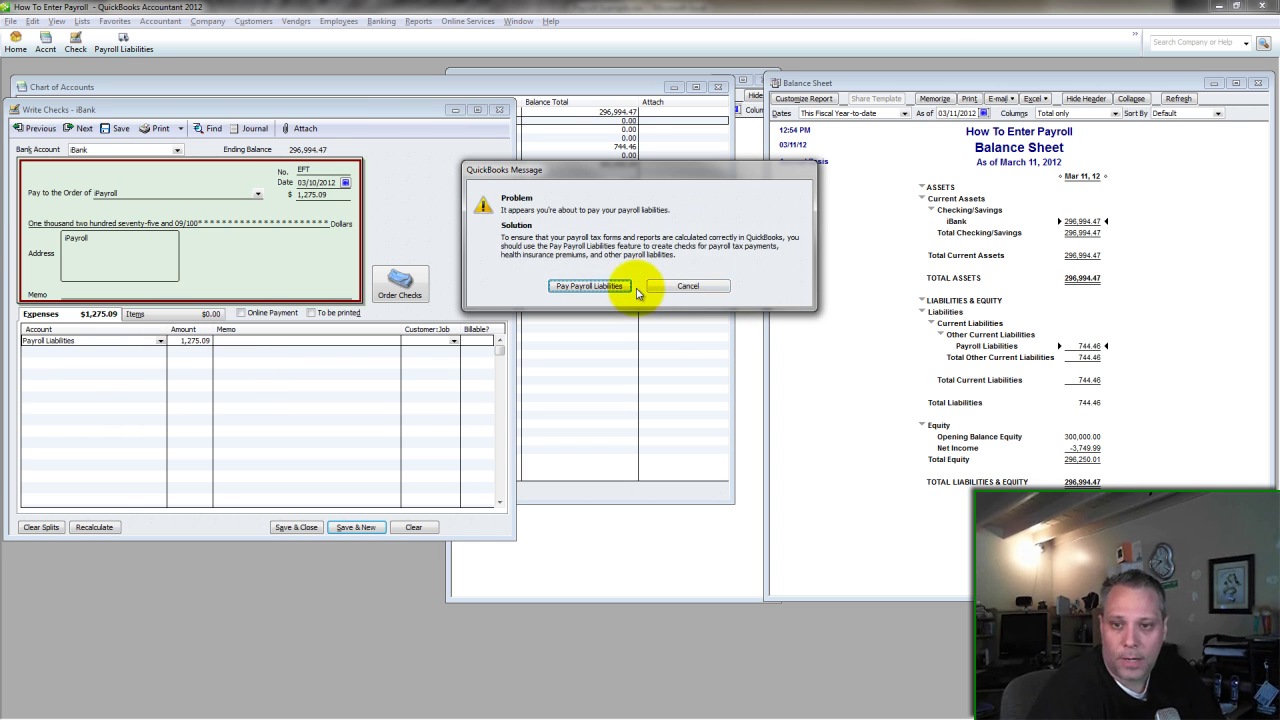
click(680, 286)
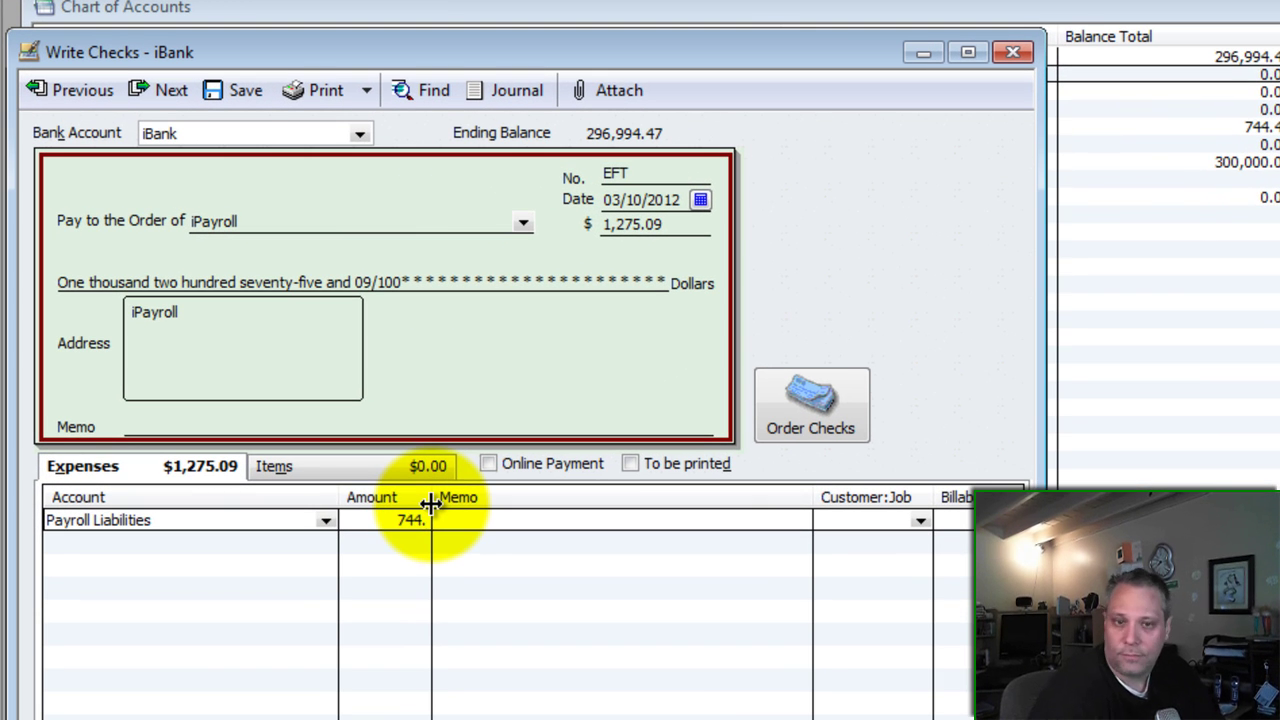
text(744.46)
key(Down)
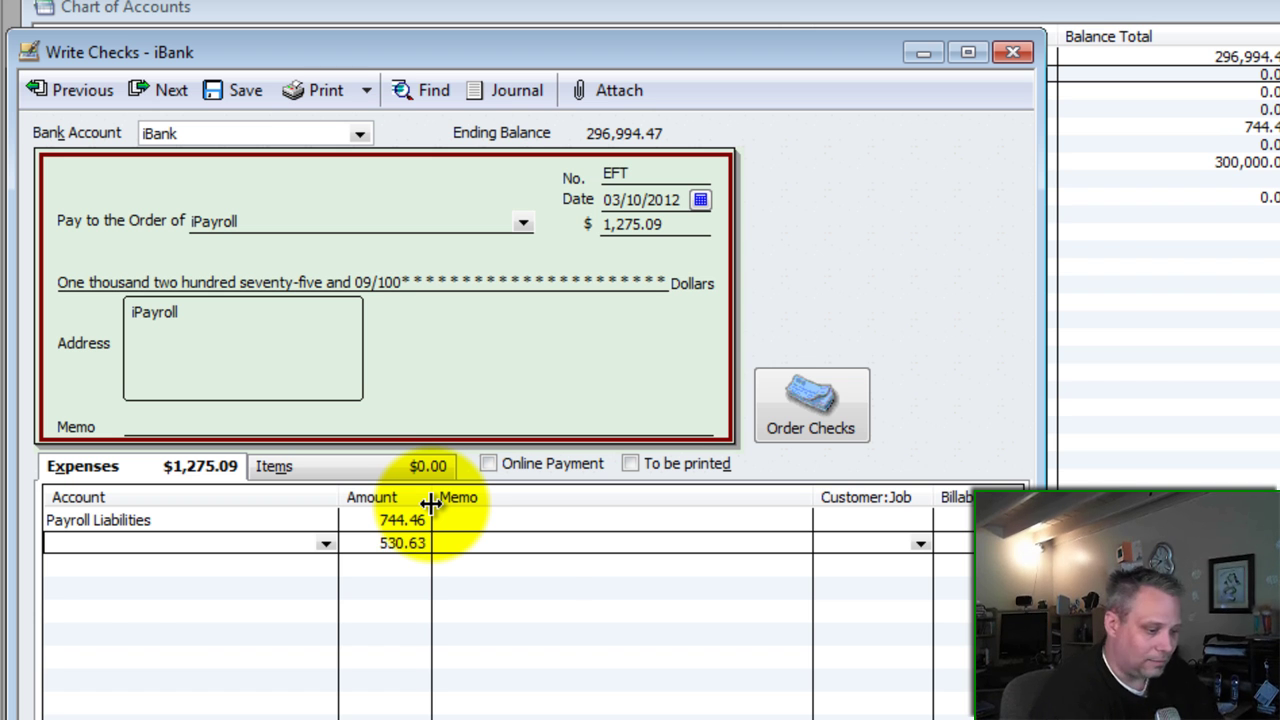
Assign the remaining 530.63 of the check to the Payroll Expenses:Taxes - Employer account.
text(Tax Preparation Services Income)
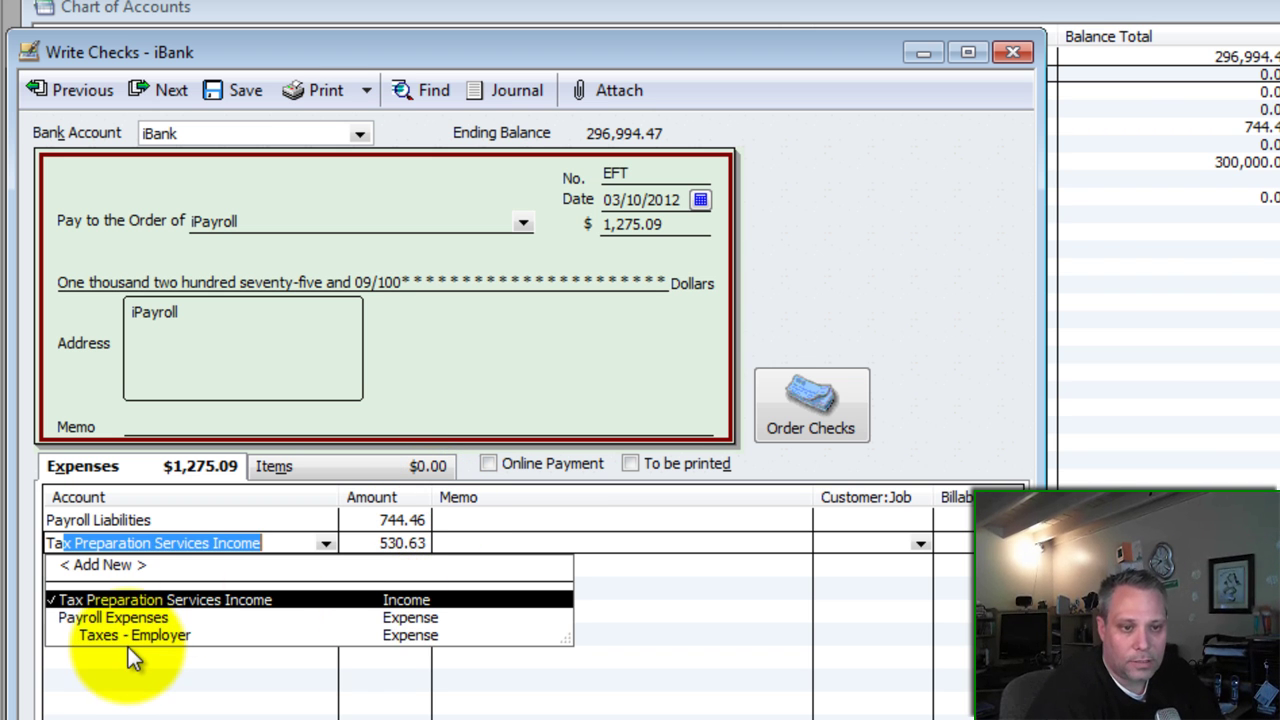
click(128, 636)
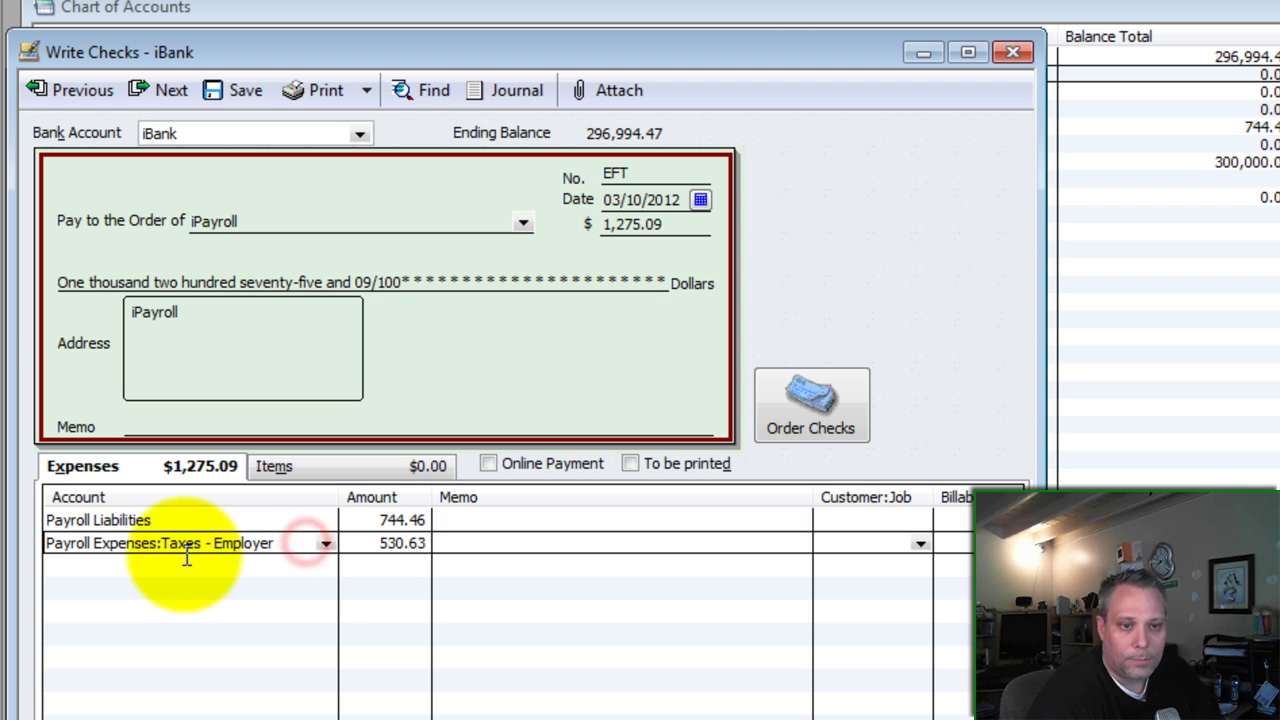
click(293, 545)
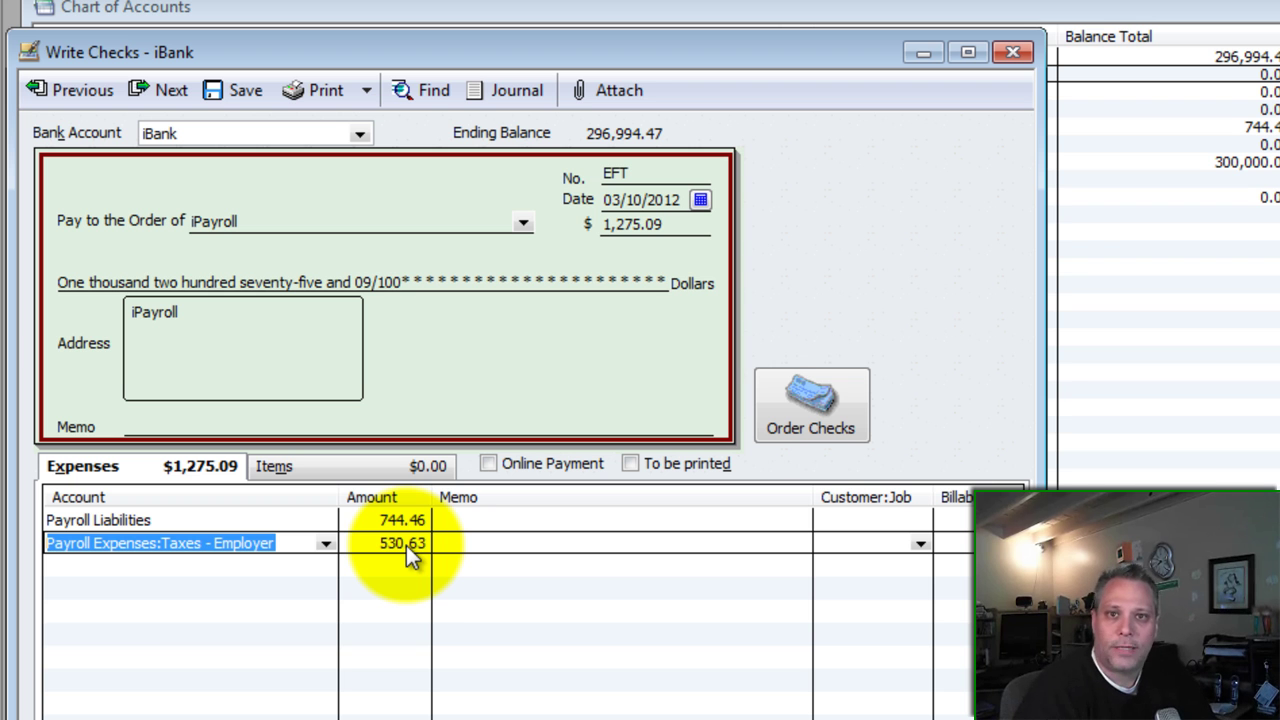
text(Taxe)
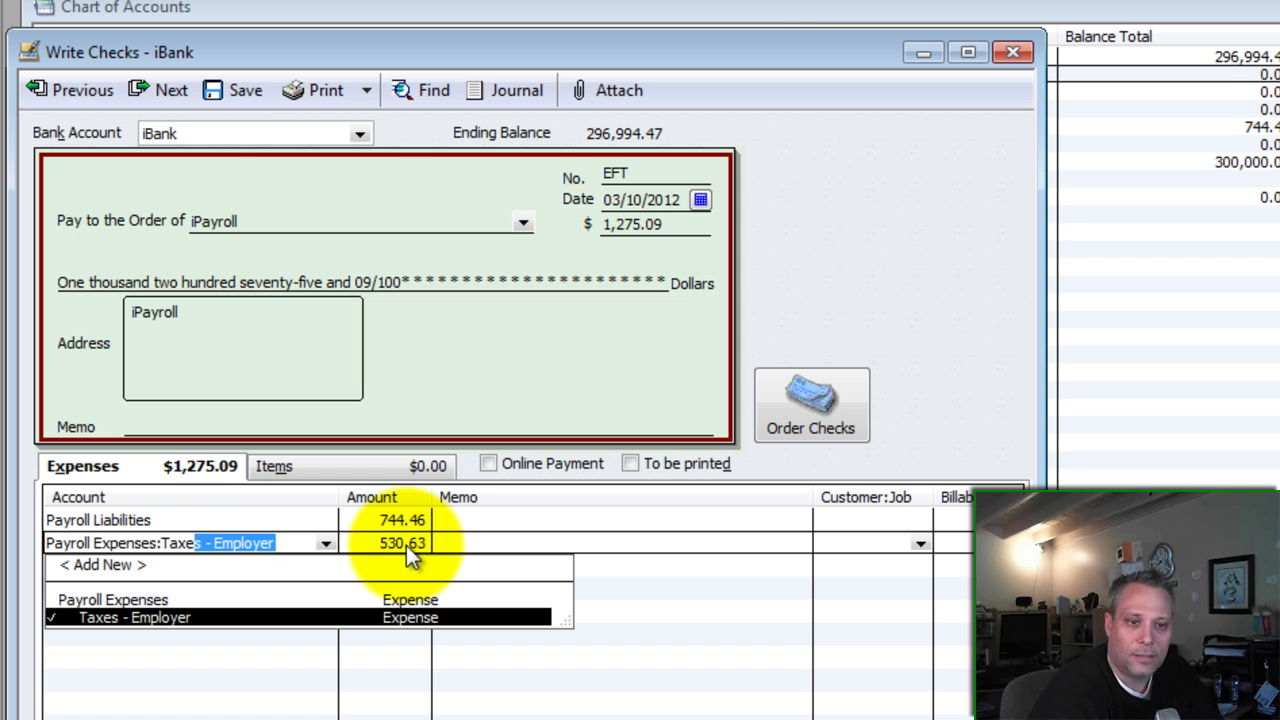
click(107, 618)
click(500, 543)
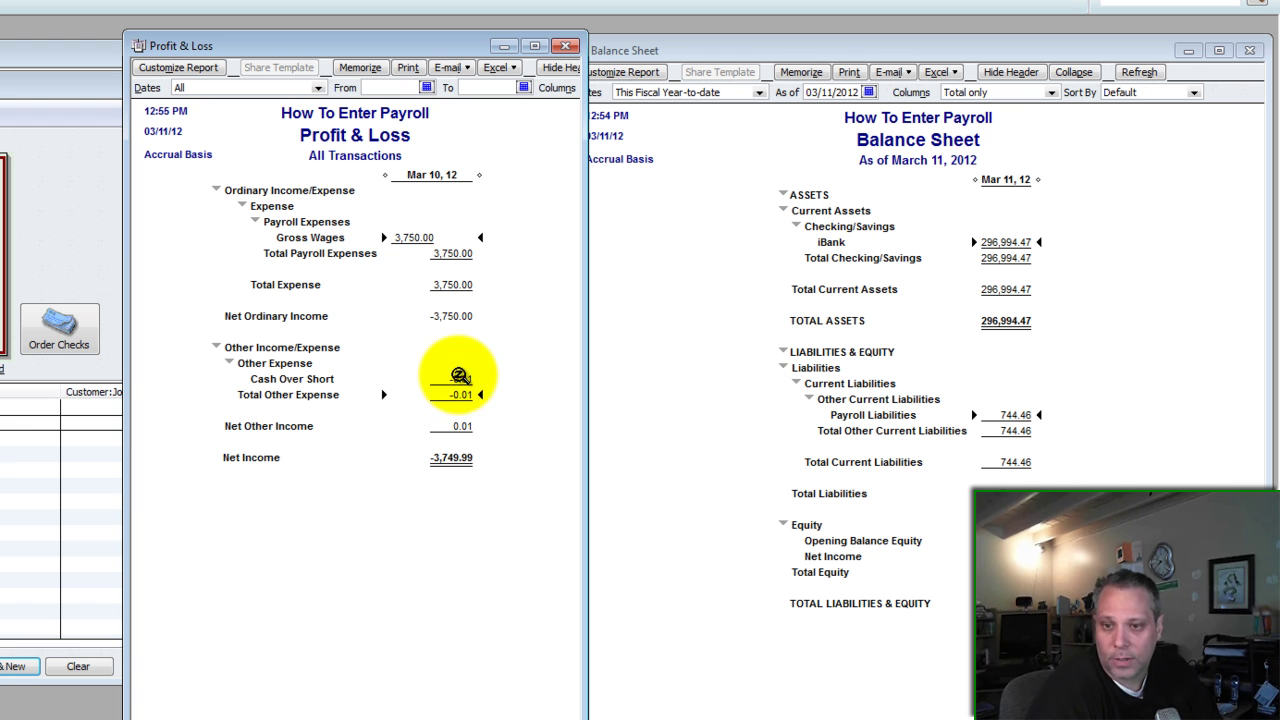
Save the iPayroll tax check and refresh the Profit & Loss and Balance Sheet reports to review its effect.
click(455, 379)
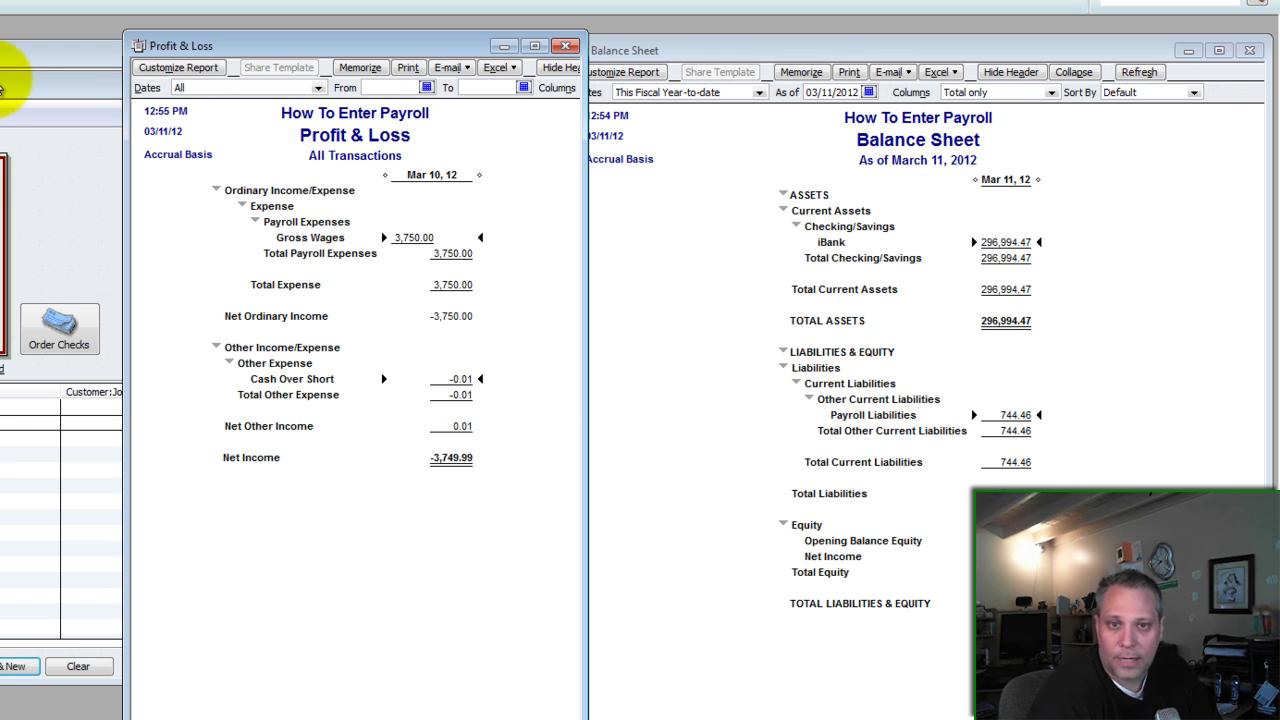
drag(5, 88, 14, 182)
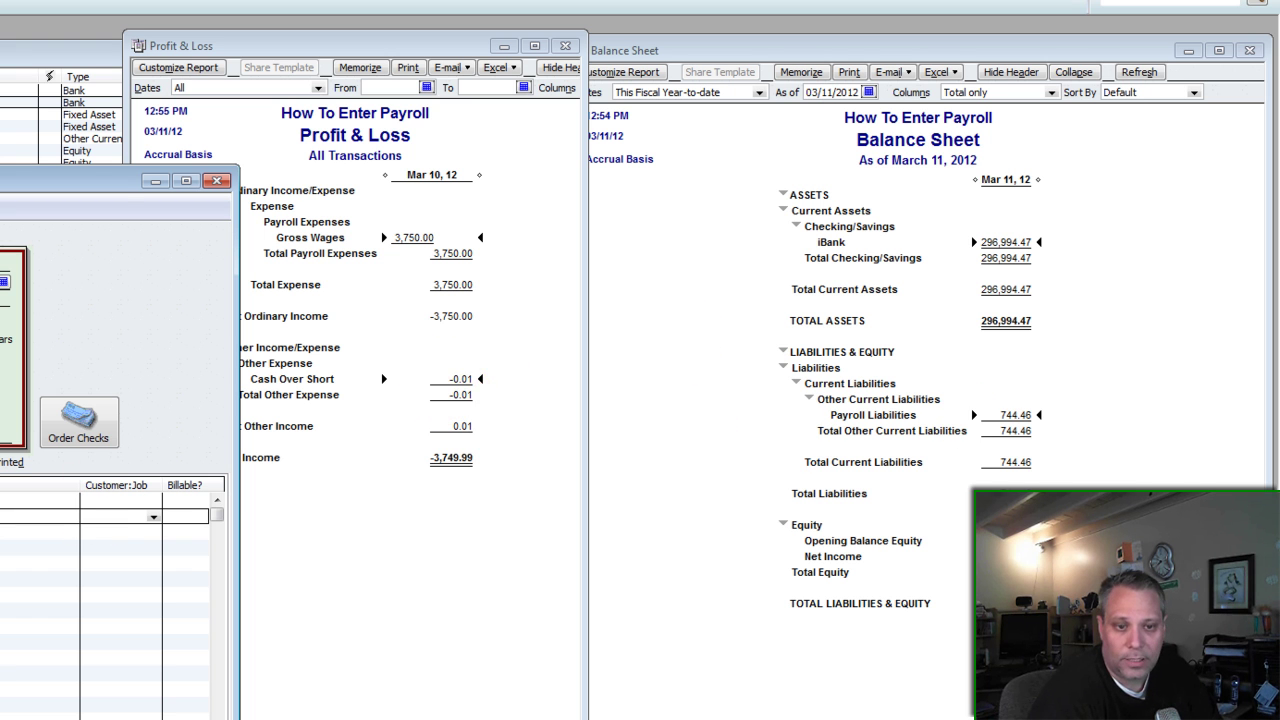
click(460, 376)
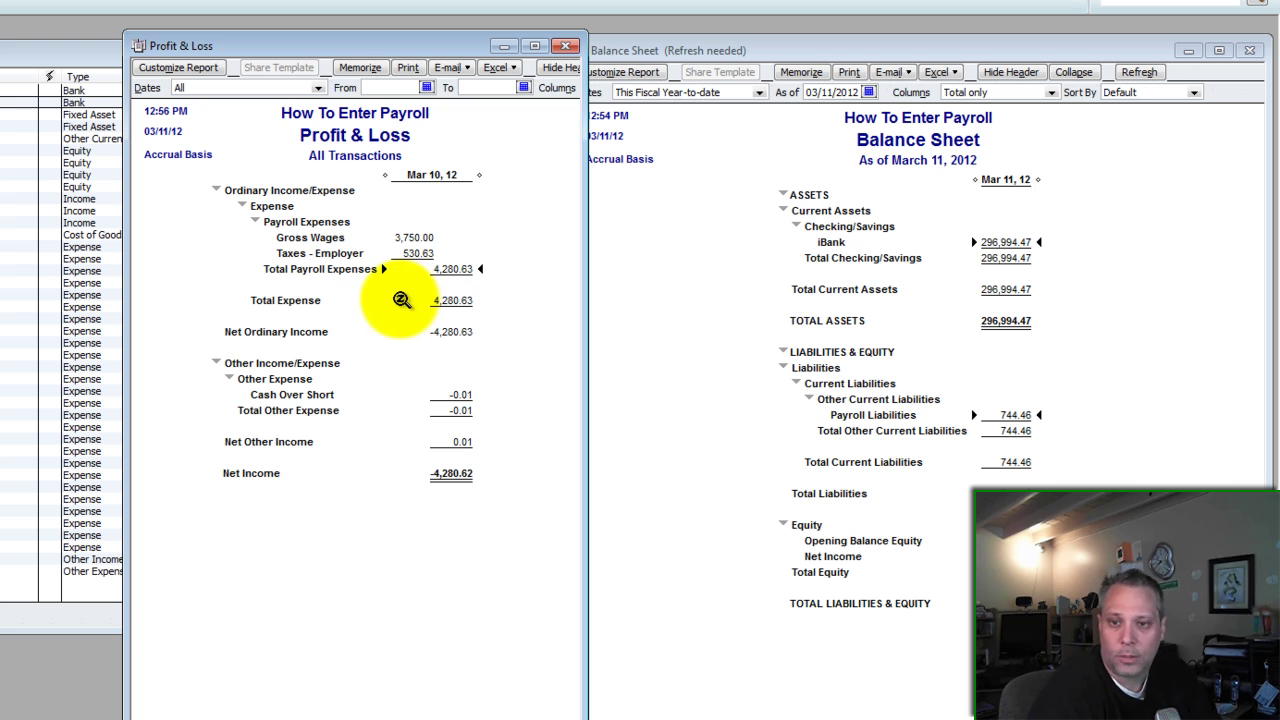
click(1015, 424)
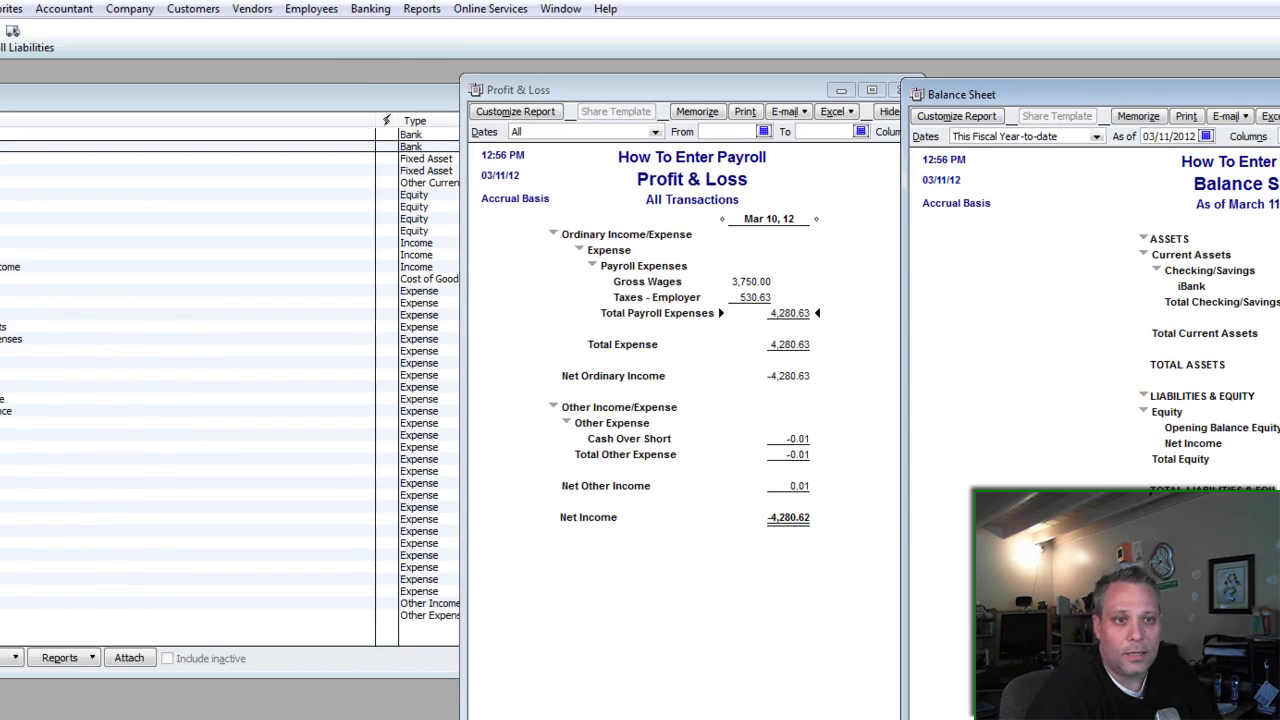
Review the balance in the Payroll Clearing register from the Chart of Accounts, and close the register.
click(100, 122)
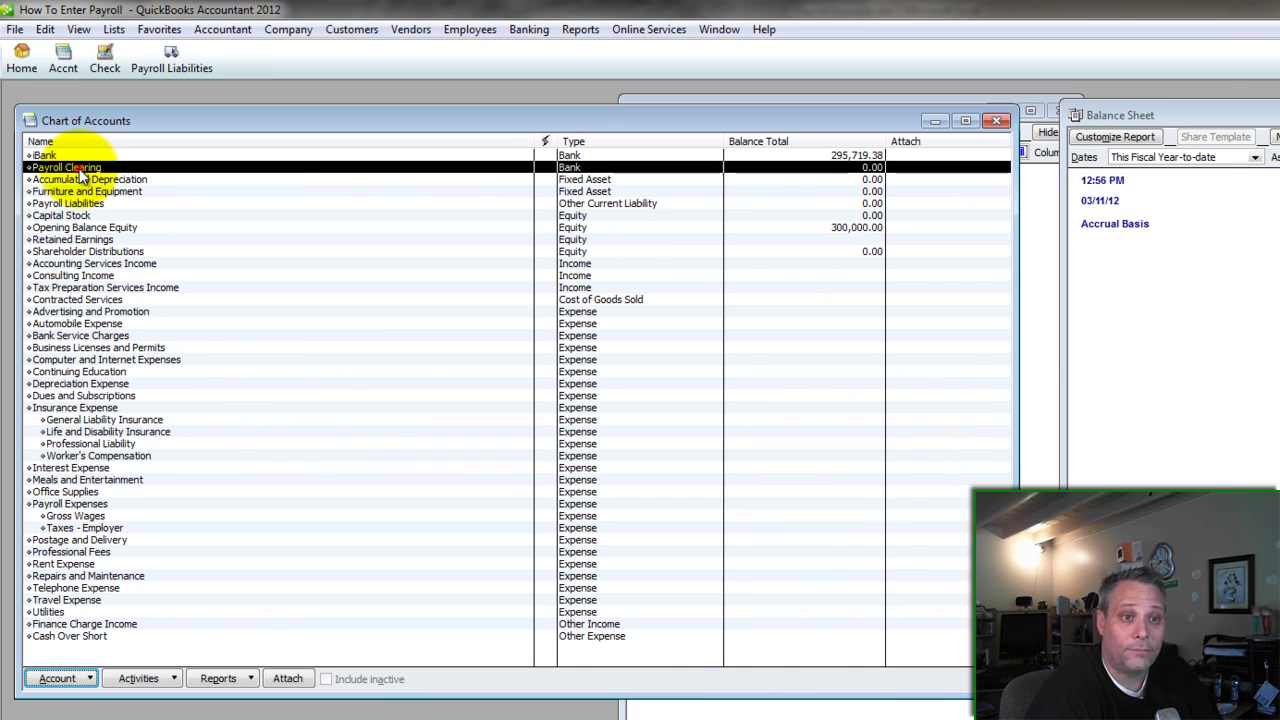
double_click(80, 168)
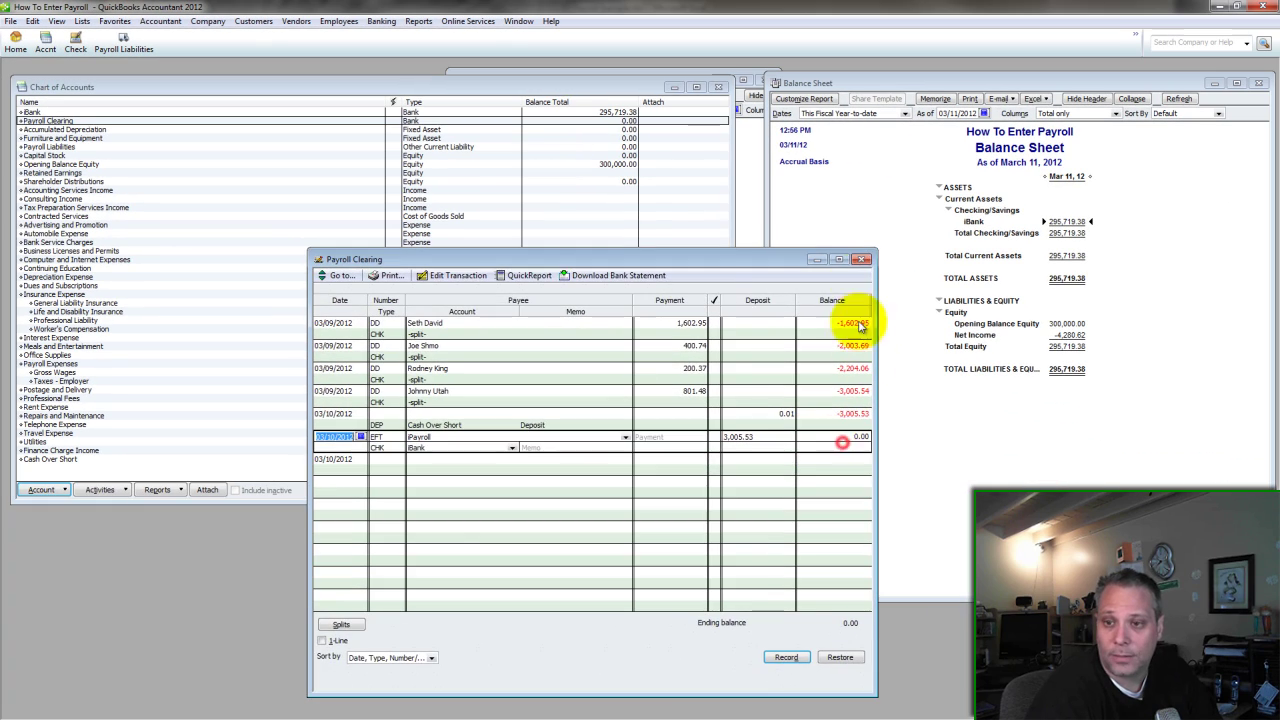
click(861, 259)
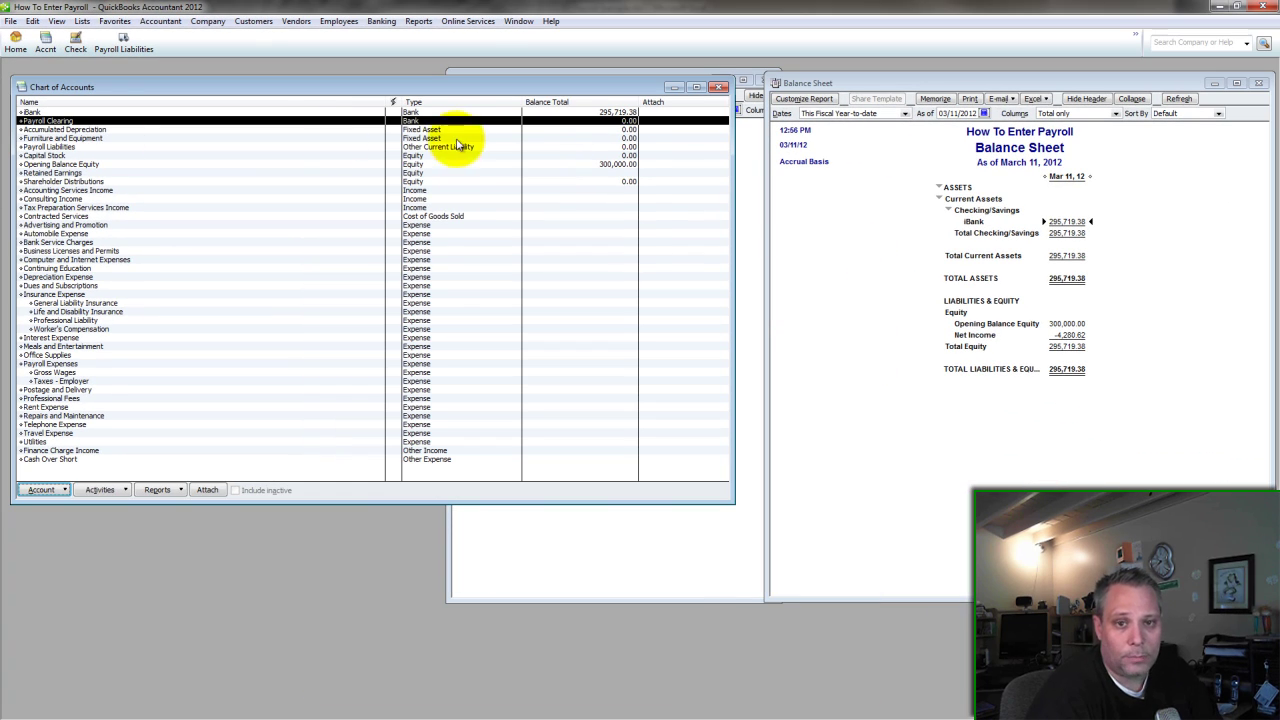
click(55, 207)
click(985, 277)
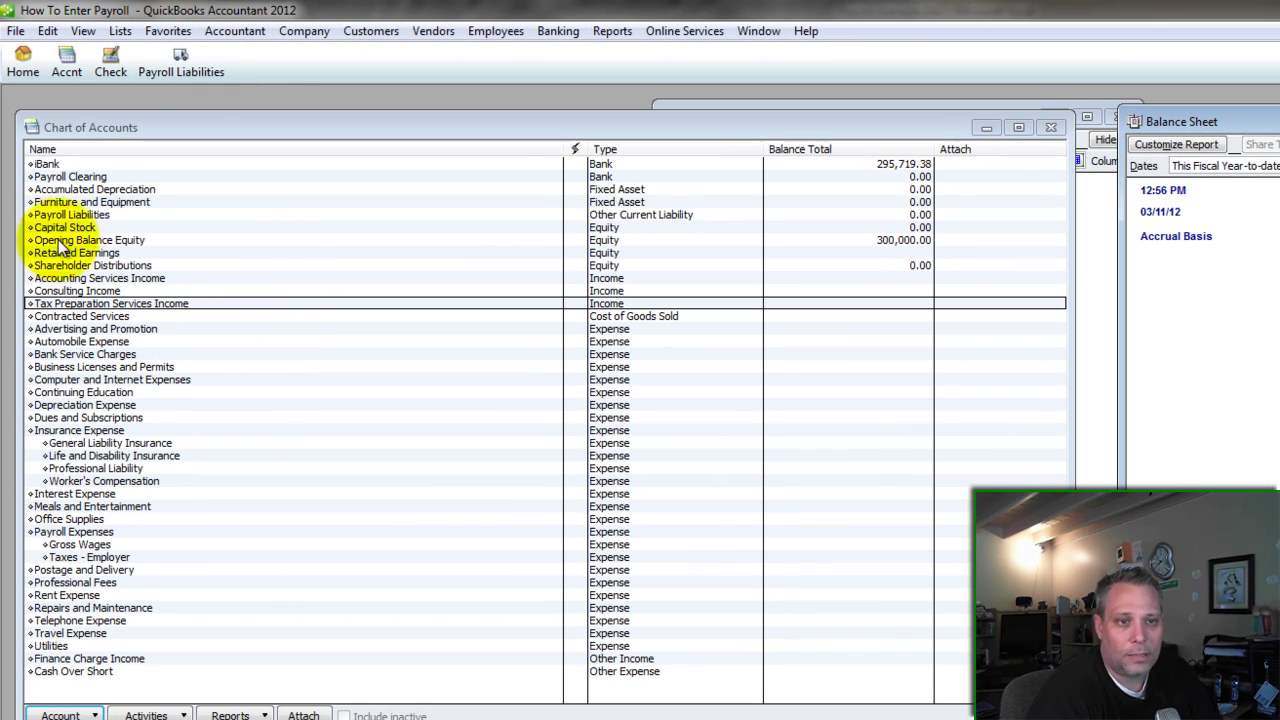
Open the Payroll Liabilities register and trace each paycheck's increase and the decrease from the iPayroll EFT payment.
double_click(70, 214)
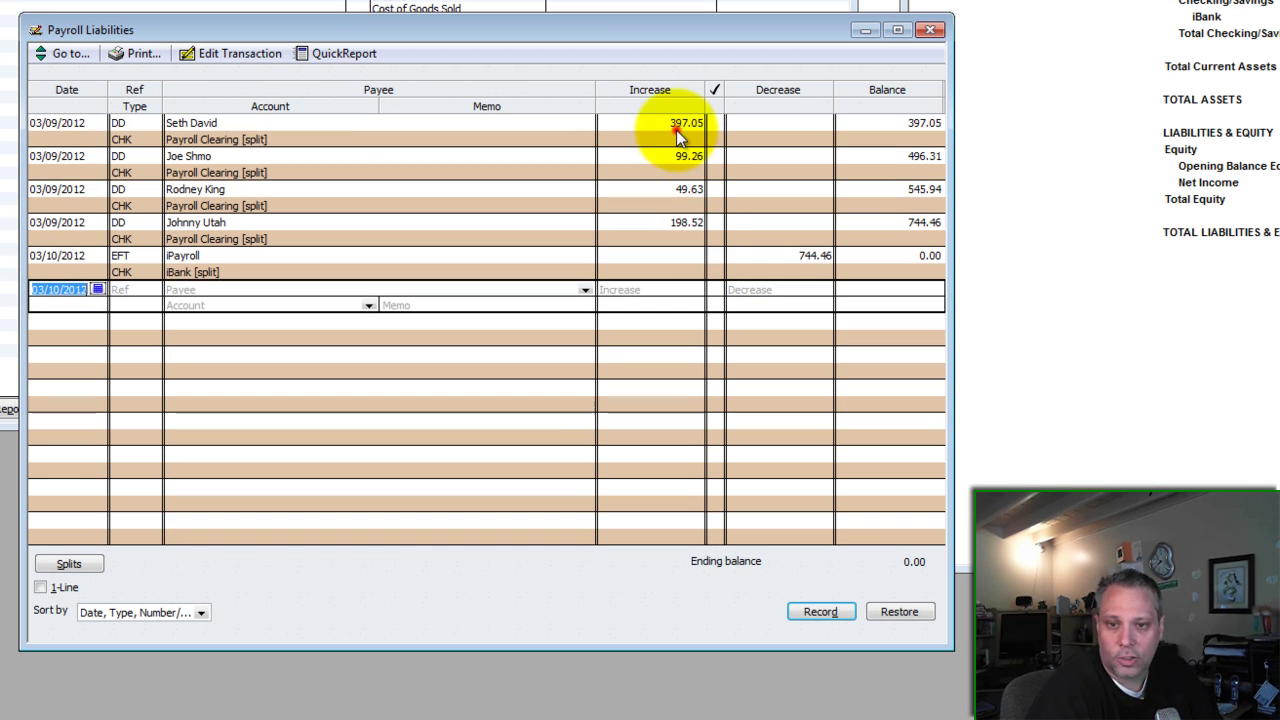
click(680, 134)
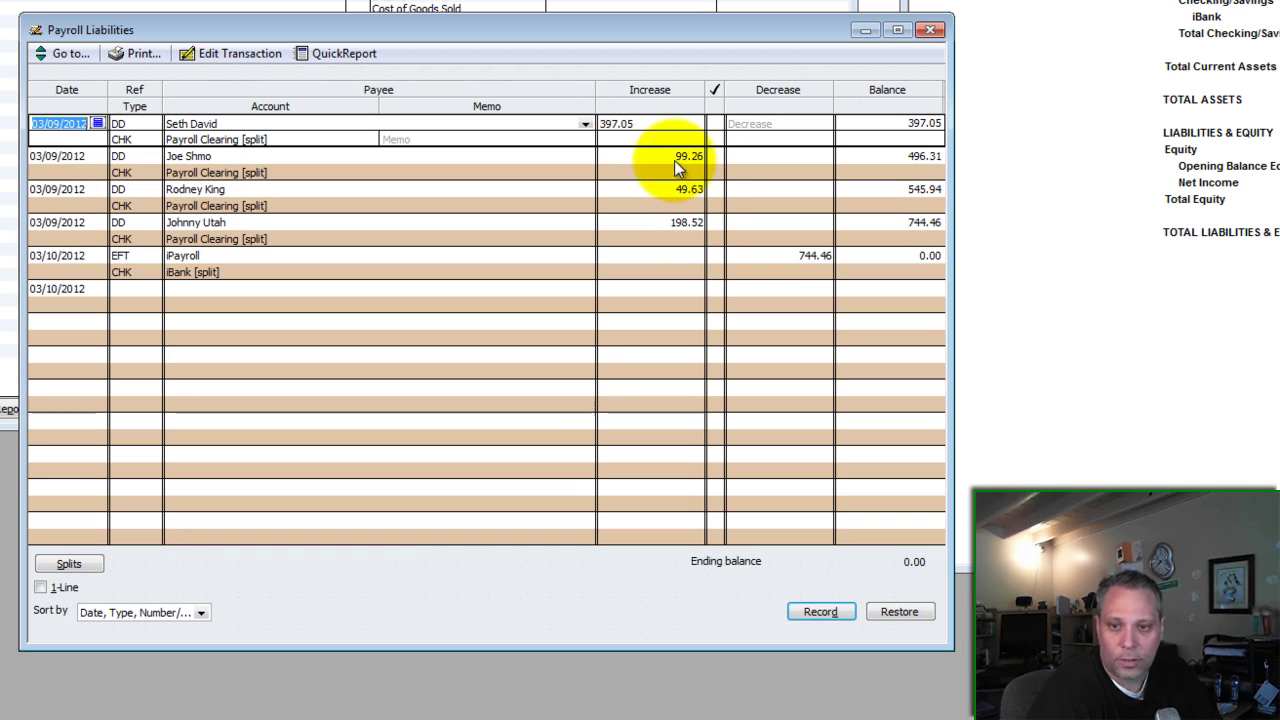
click(674, 162)
click(678, 192)
click(682, 226)
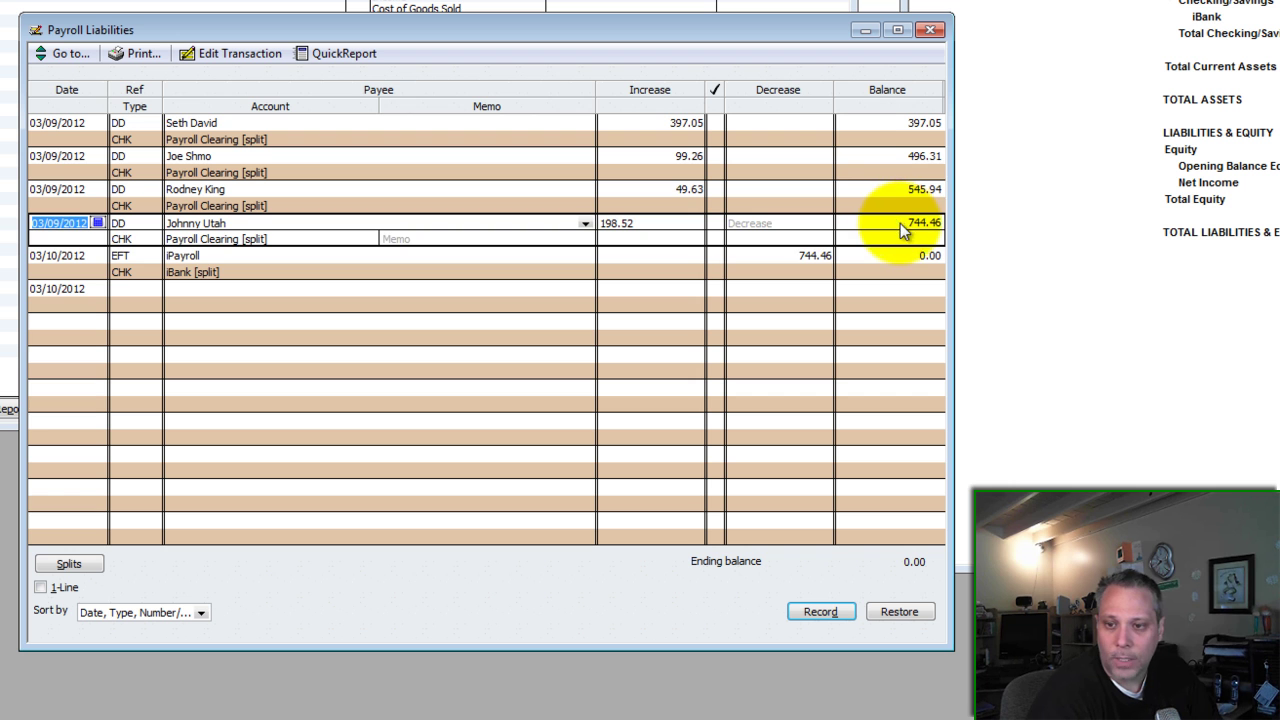
click(795, 257)
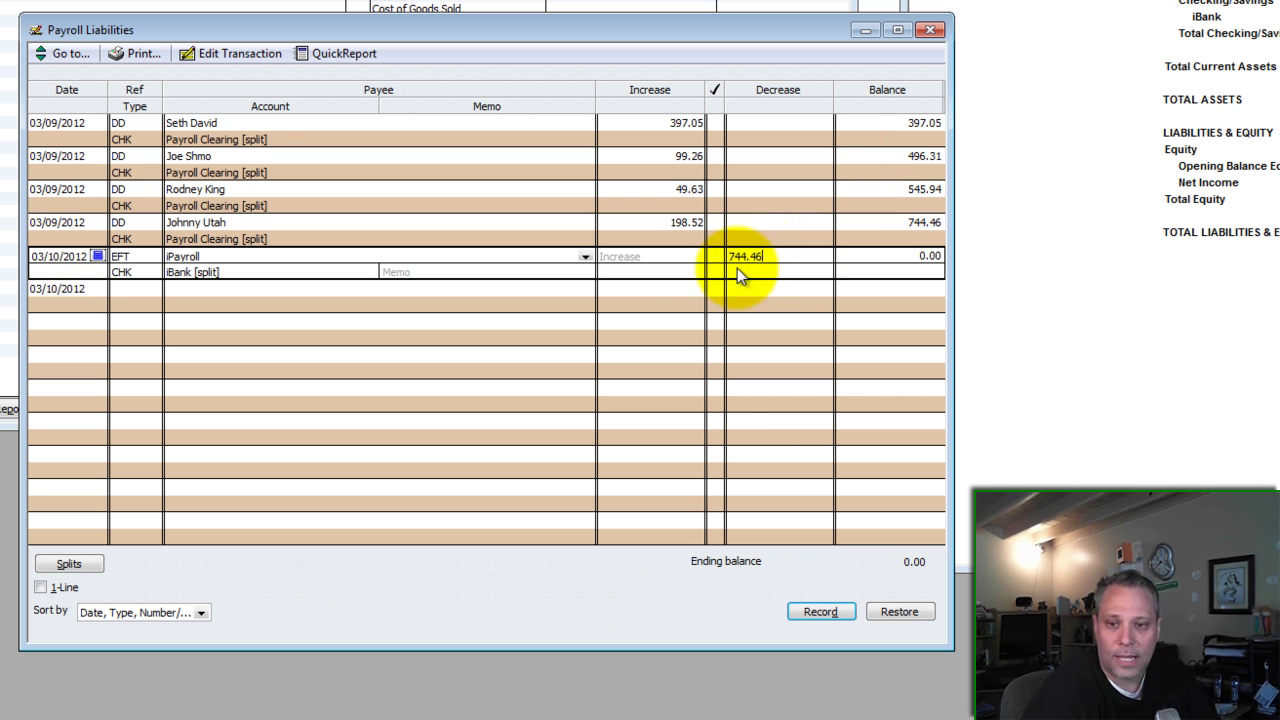
Open the iPayroll EFT check from the register to examine its Payroll Liabilities split, and close both the register and the check.
click(240, 53)
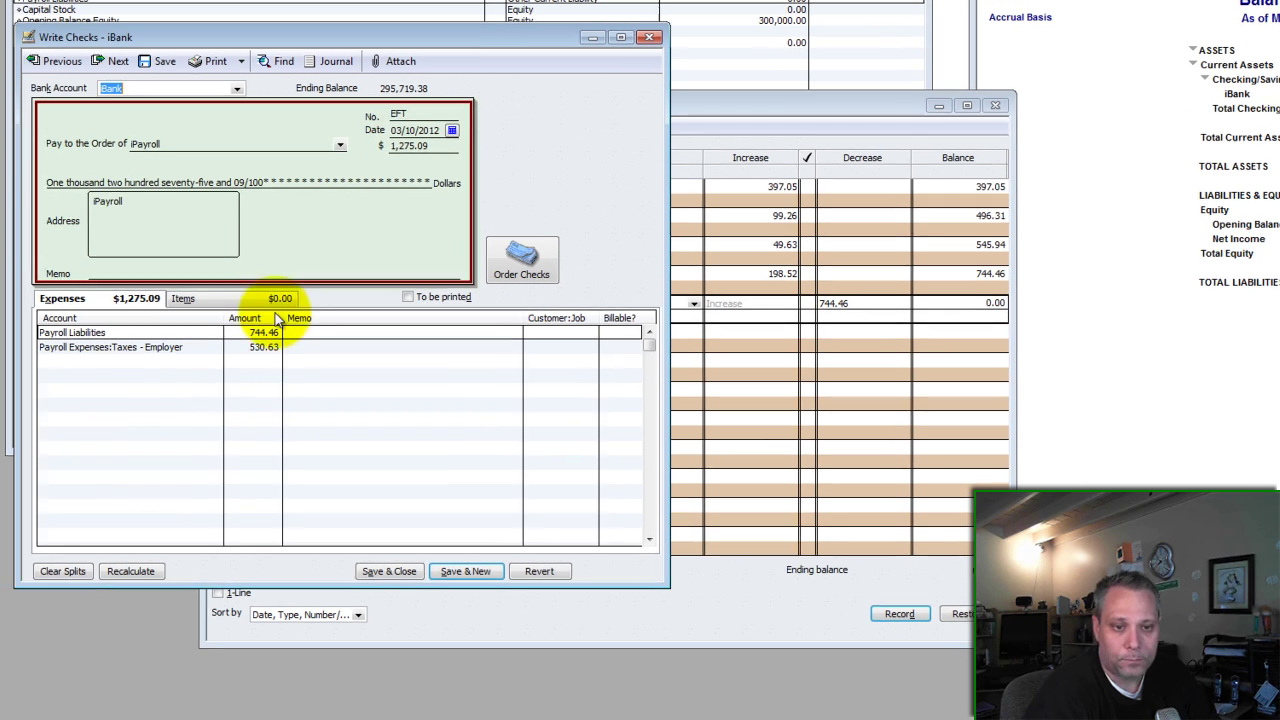
click(250, 334)
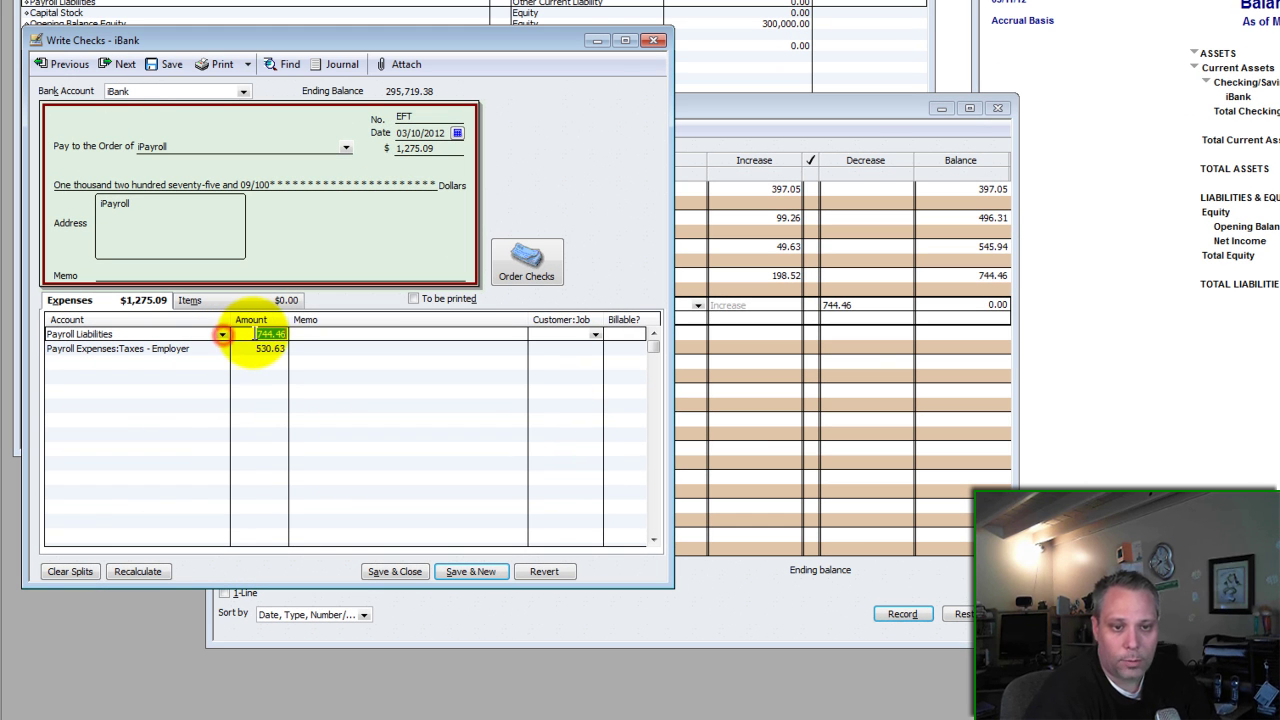
click(890, 106)
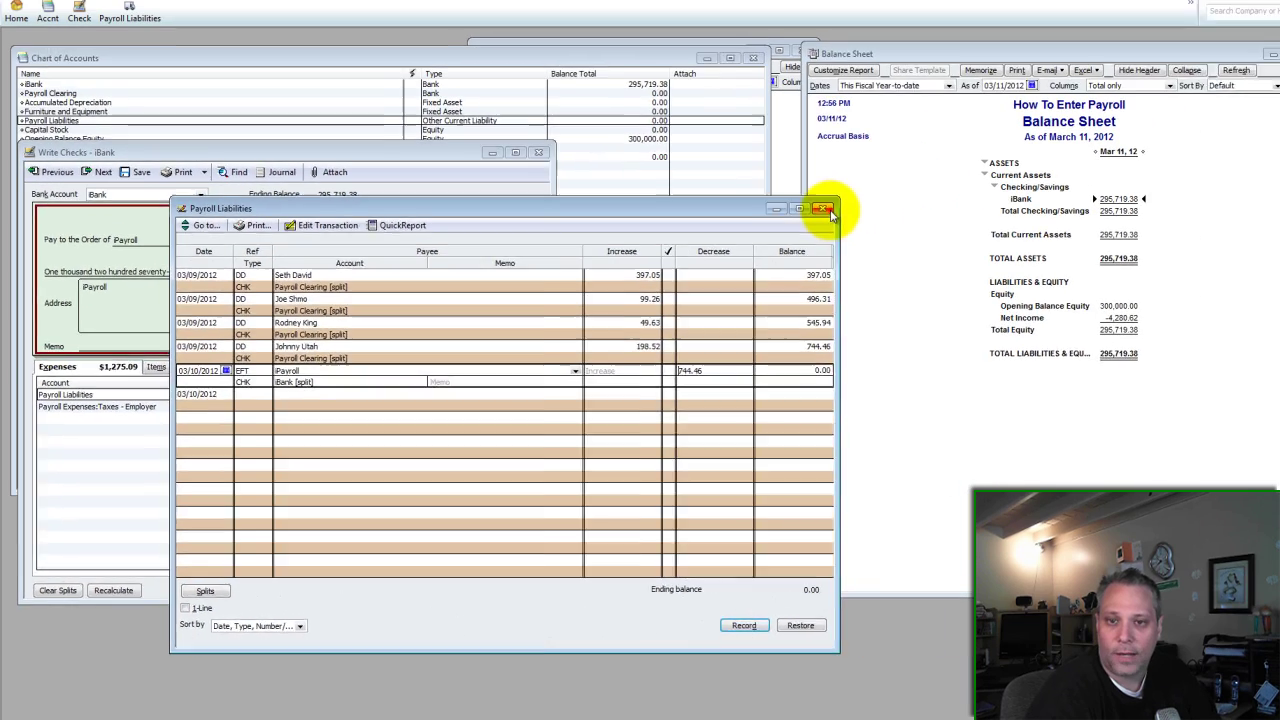
click(997, 107)
click(513, 177)
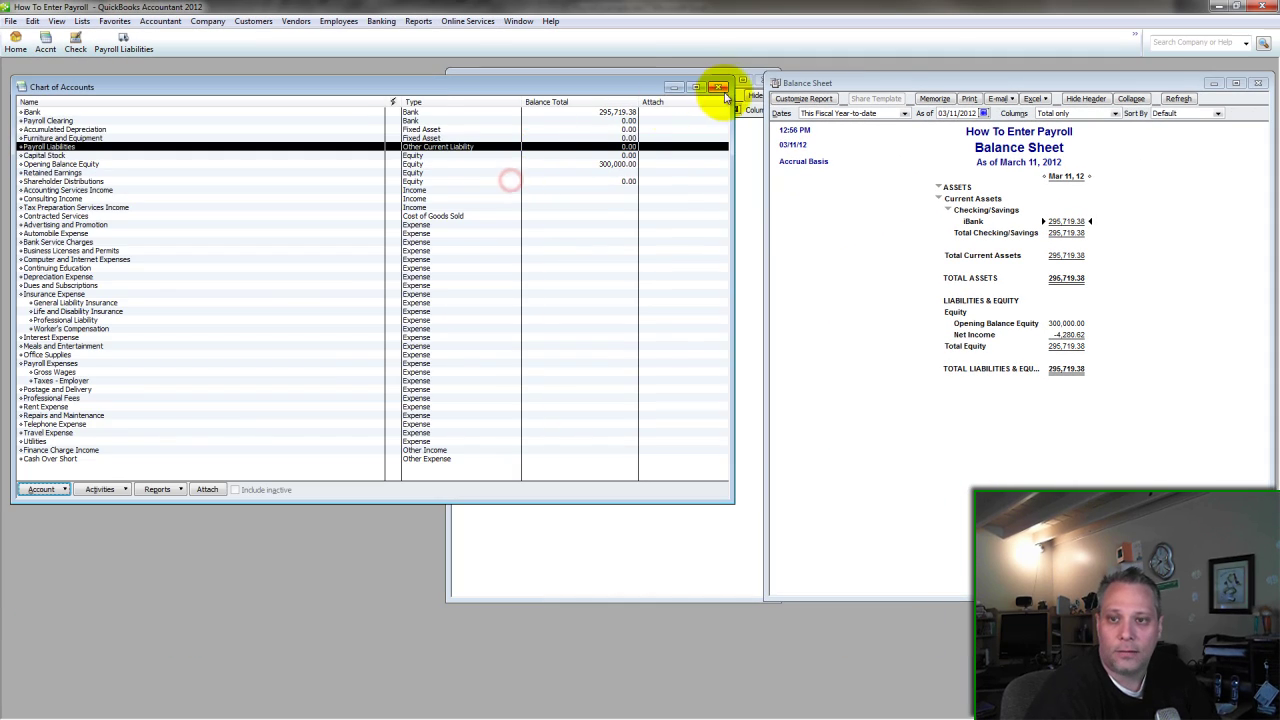
Close the Chart of Accounts, move the Profit & Loss report clear of the Balance Sheet, and examine its Gross Wages line.
click(722, 86)
drag(630, 82, 397, 92)
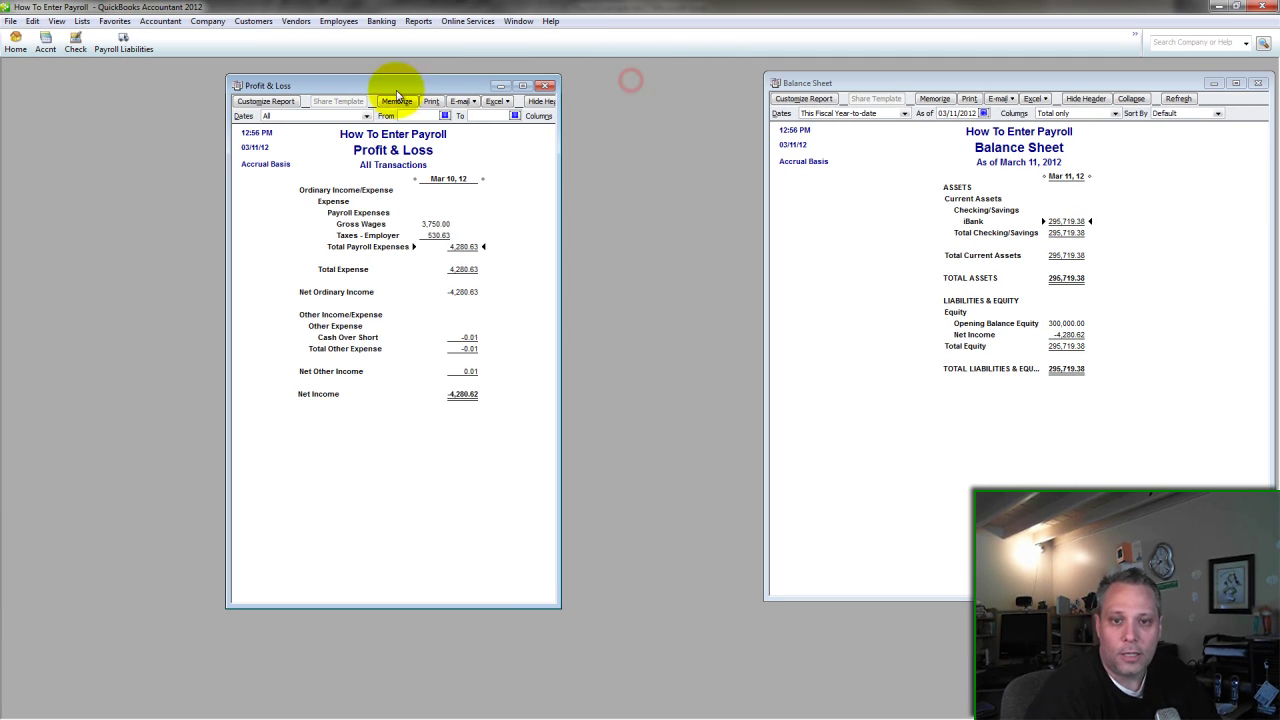
click(434, 224)
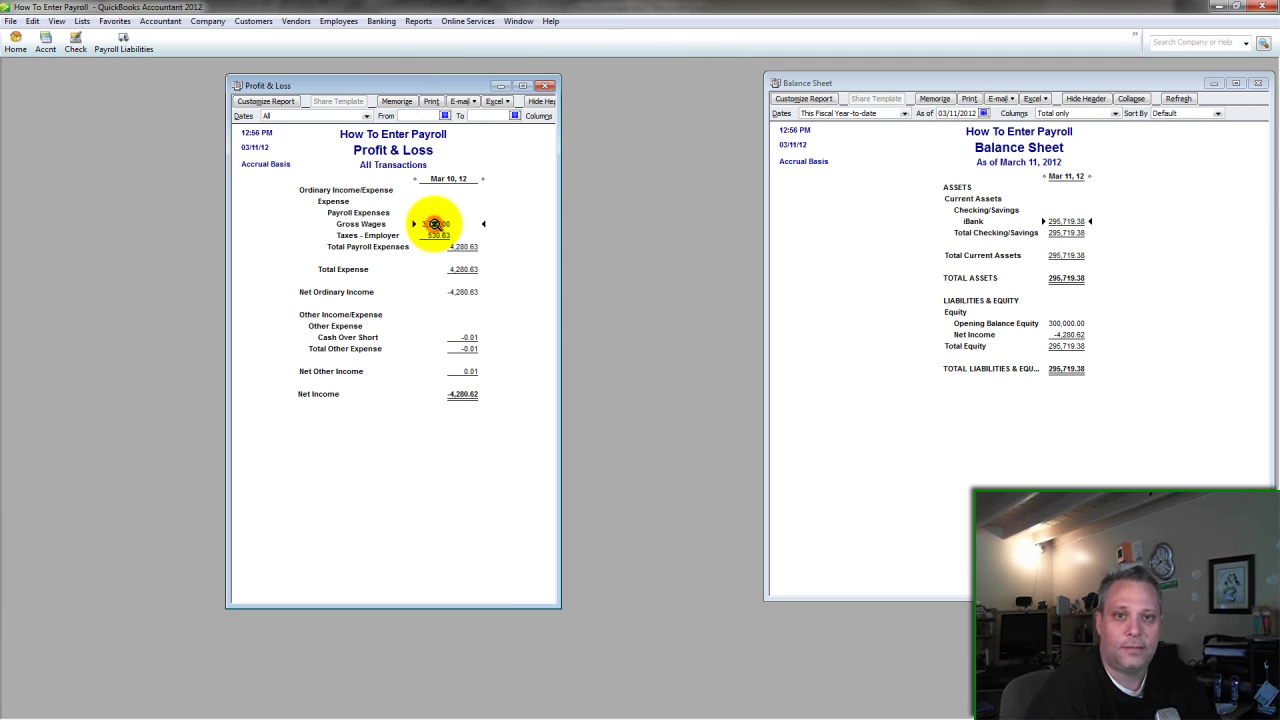
click(417, 20)
click(340, 226)
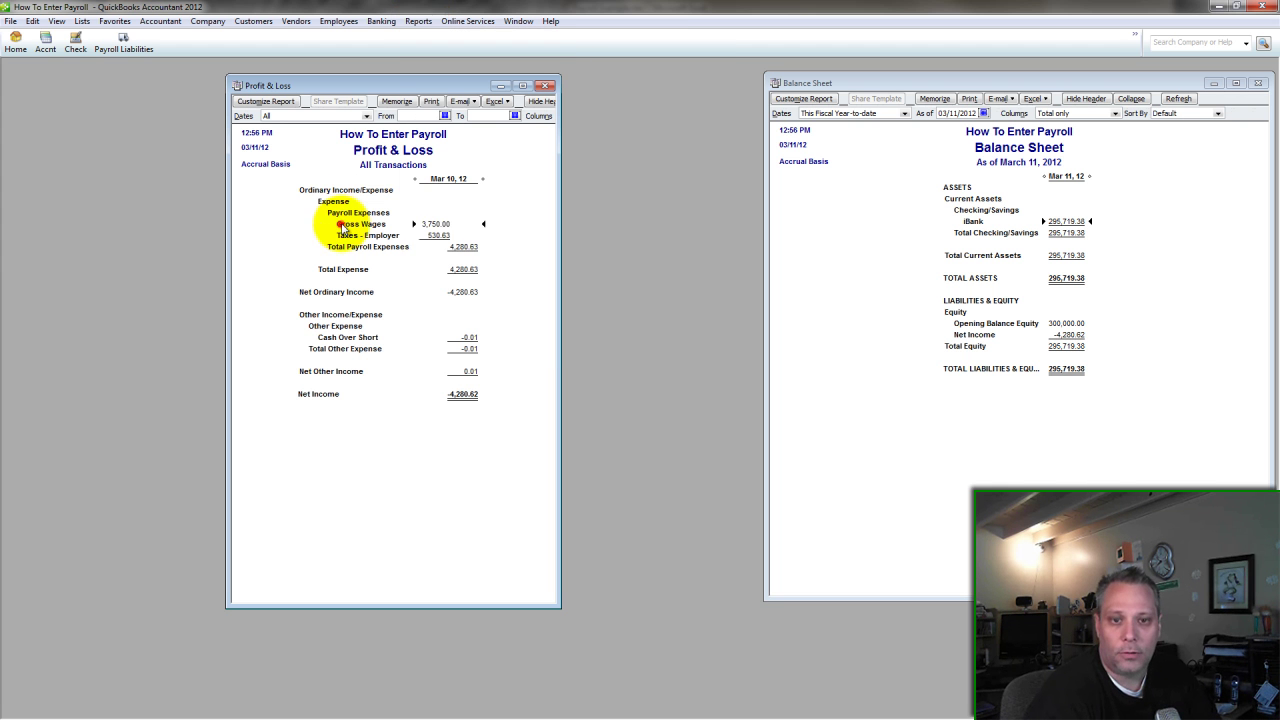
Open the transaction detail behind Gross Wages on the Profit & Loss report and total it by Payee.
double_click(437, 224)
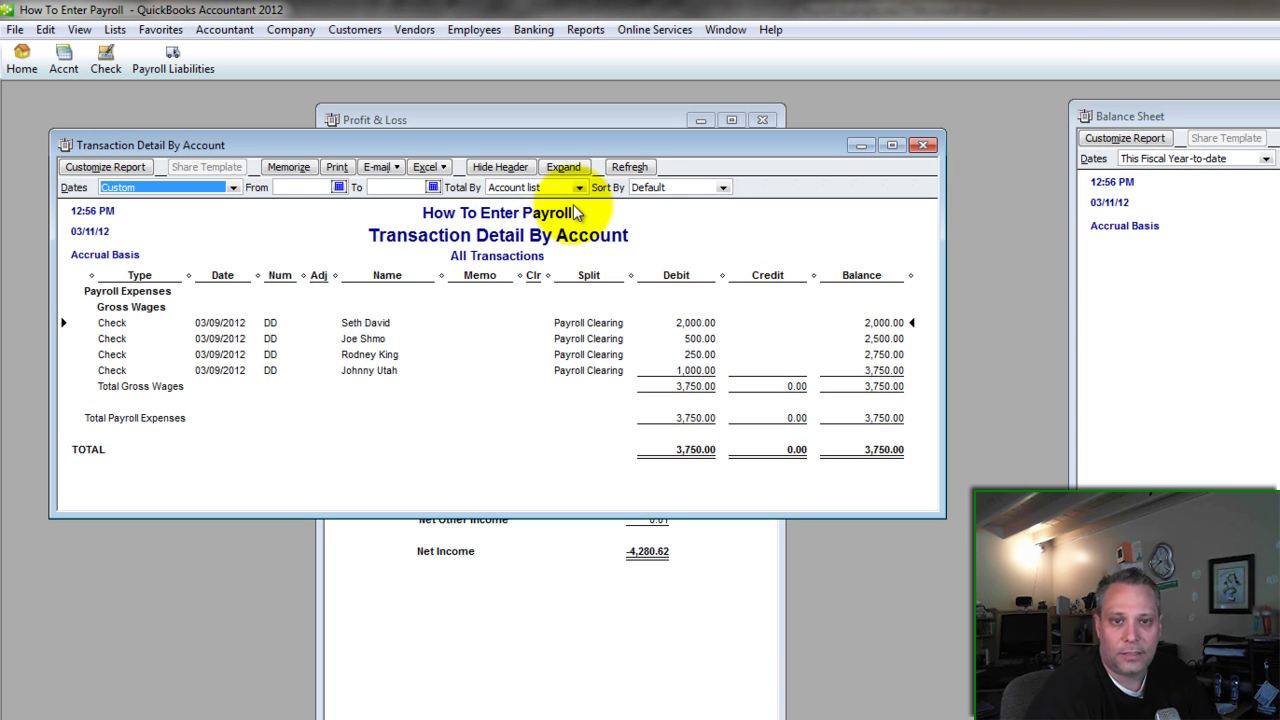
click(578, 187)
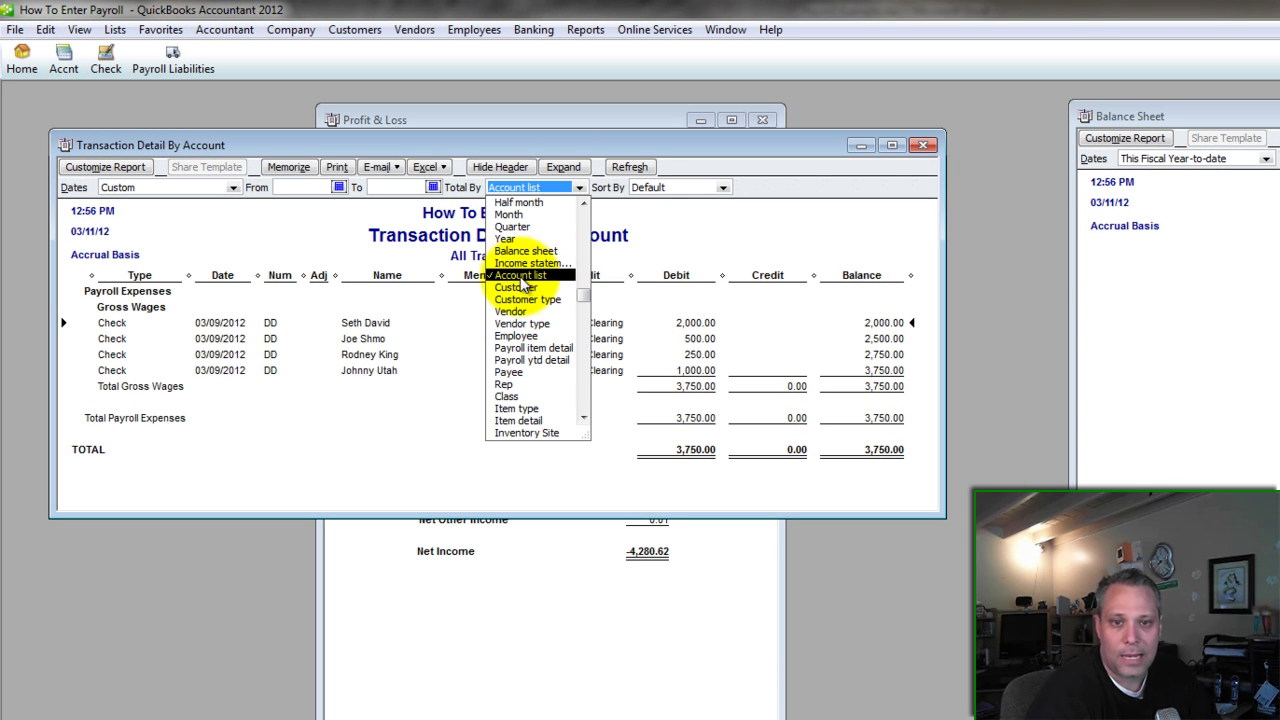
click(510, 372)
Examine each payee's gross wages debit in the transaction detail, and close that report without memorizing it.
click(705, 306)
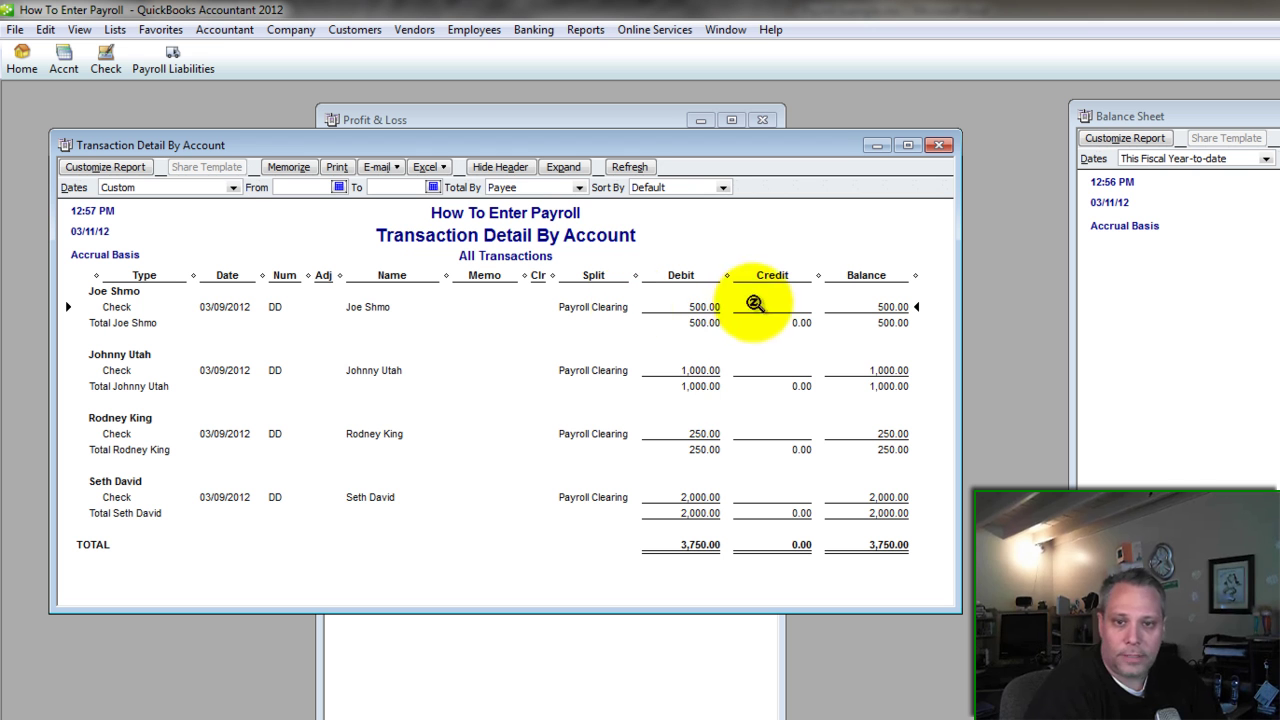
click(703, 310)
click(700, 371)
click(702, 434)
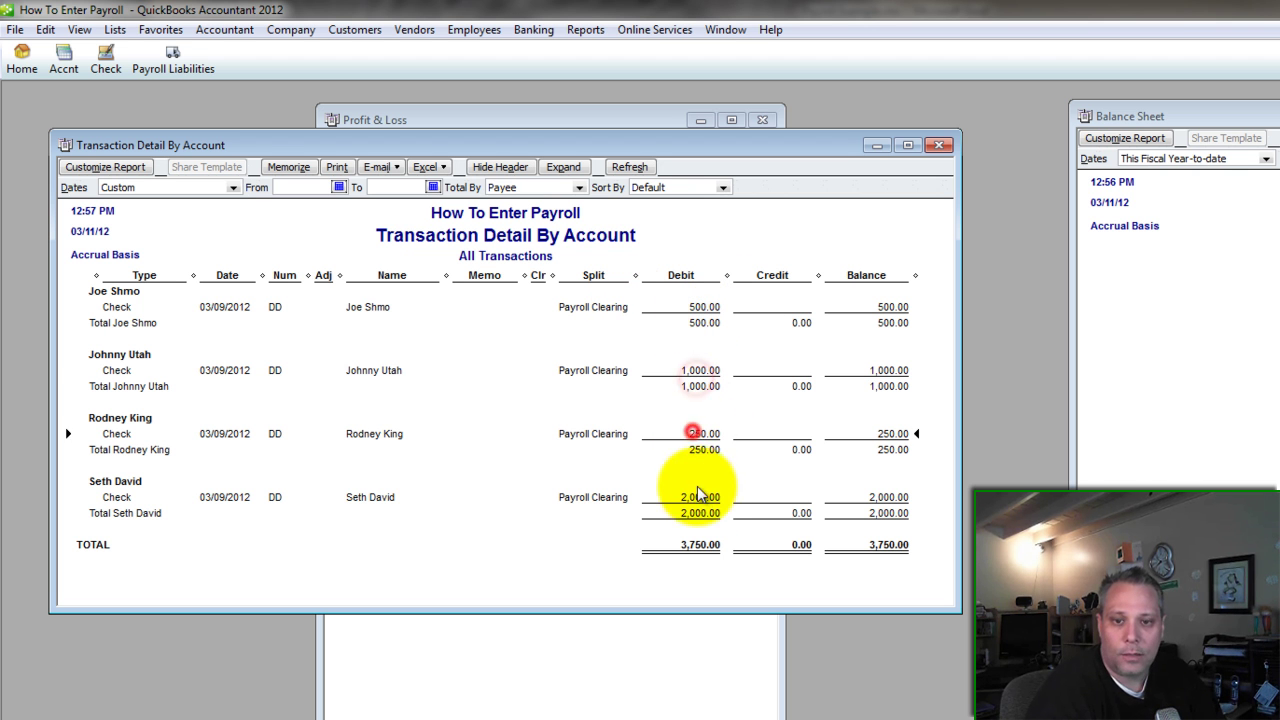
click(700, 497)
click(940, 146)
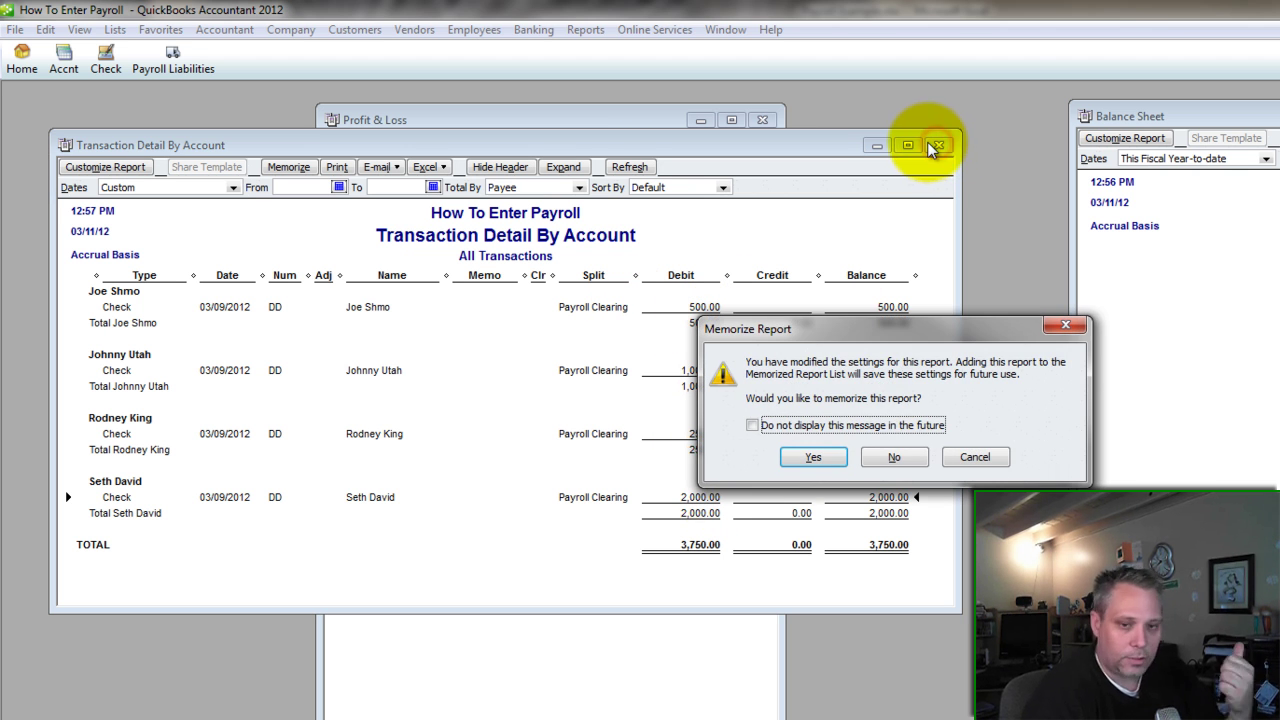
click(893, 458)
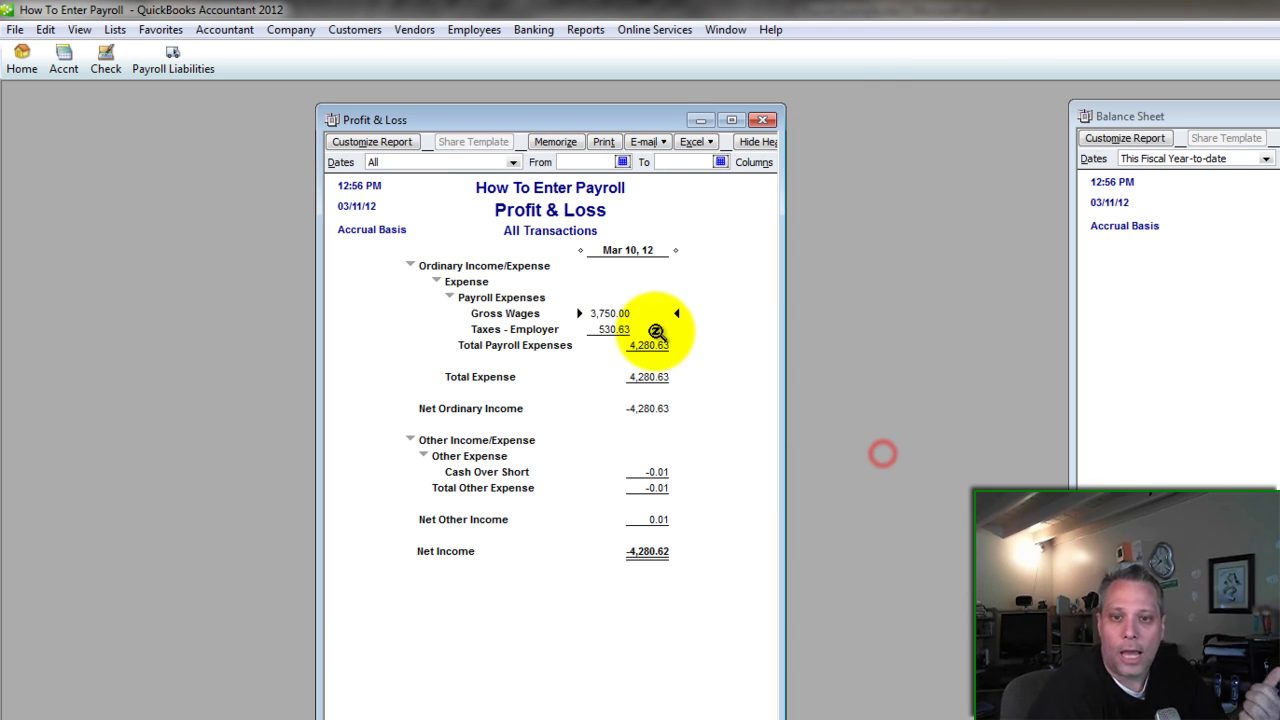
Close the Profit & Loss report without memorizing it, and close the Balance Sheet.
click(760, 120)
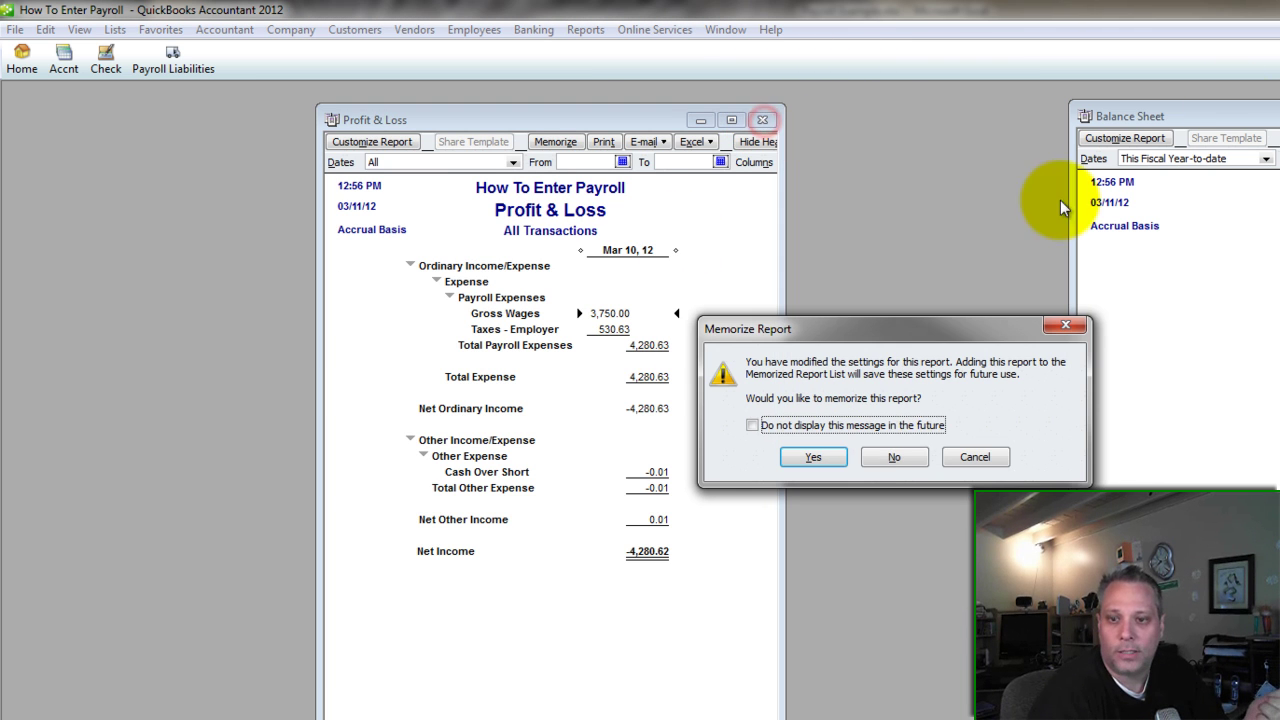
click(908, 460)
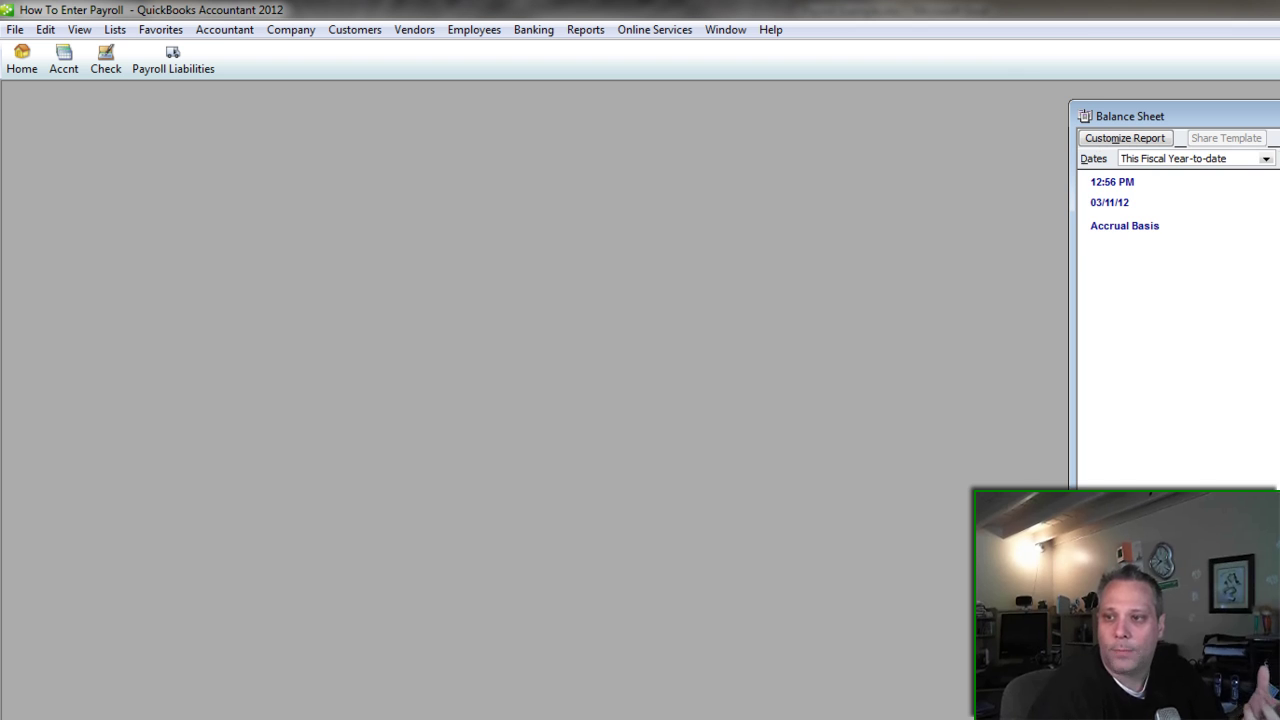
key(Escape)
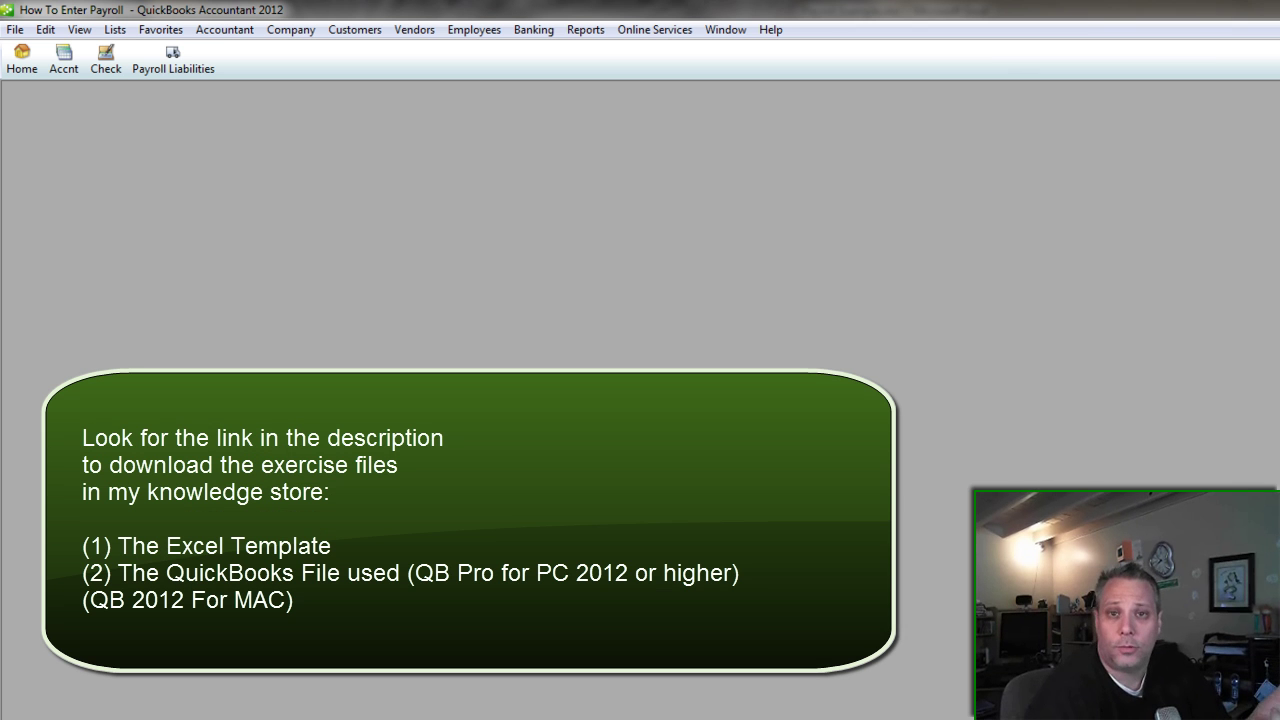